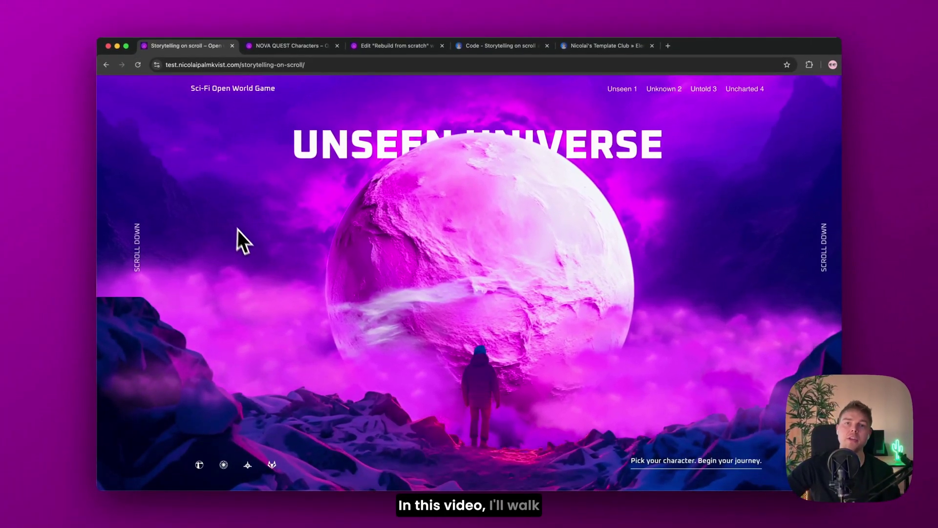
Step: Scroll through the finished storytelling demo page in Chrome
scroll(246, 240, down, 3)
scroll(246, 240, down, 3)
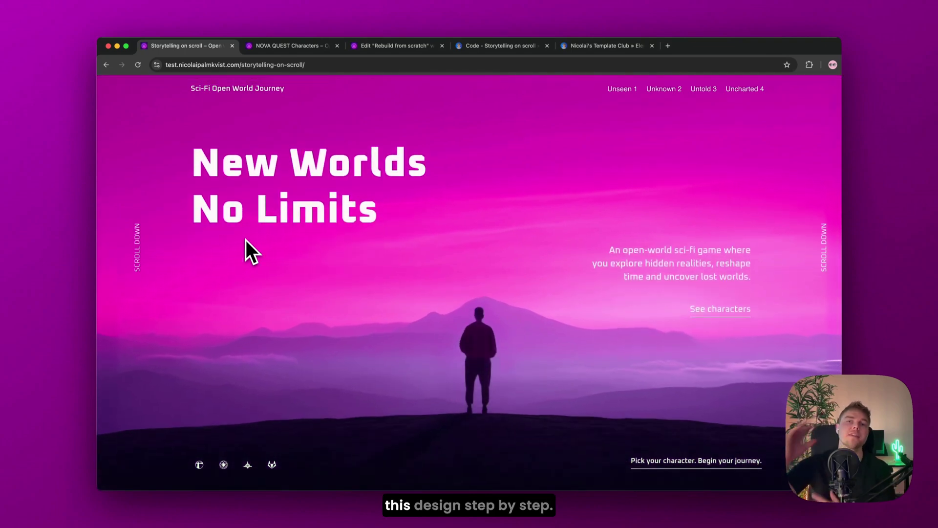
scroll(246, 240, down, 3)
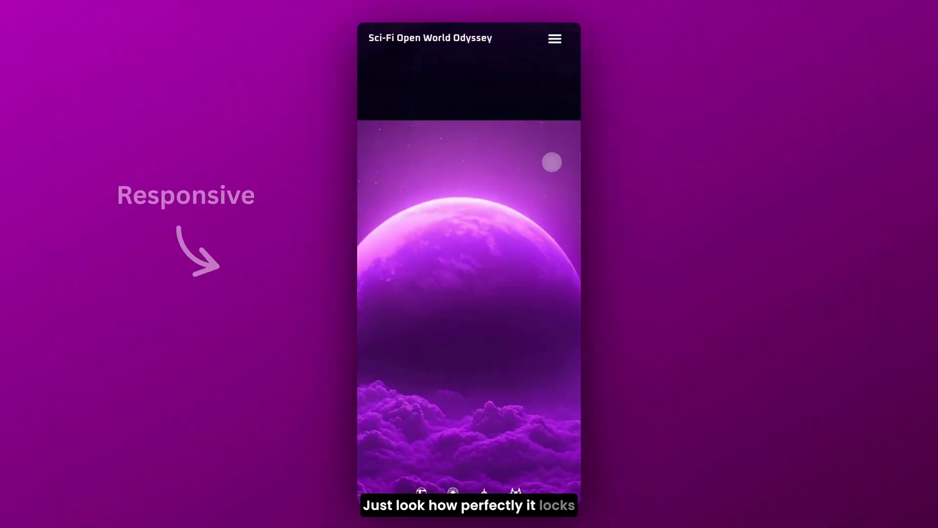
scroll(551, 163, down, 2)
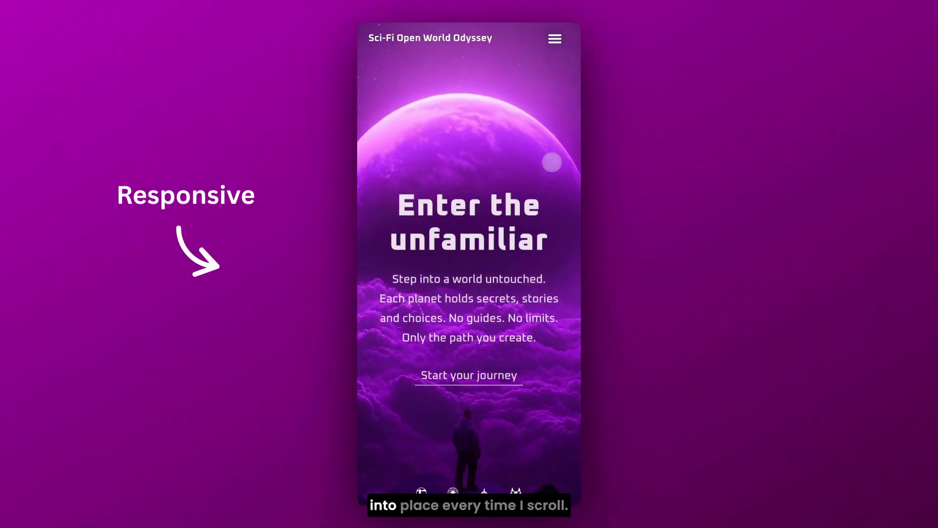
scroll(246, 240, down, 1)
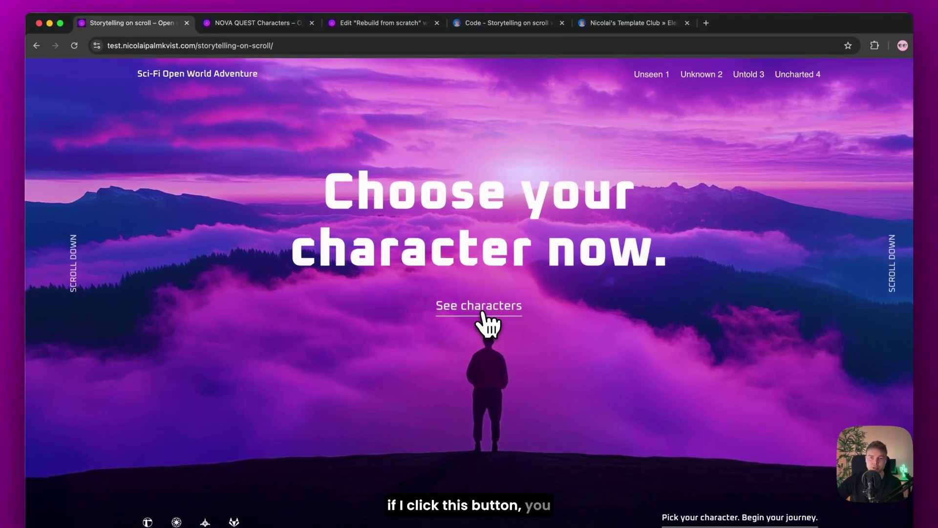
Step: Open See characters and advance the character slider two times
click(483, 313)
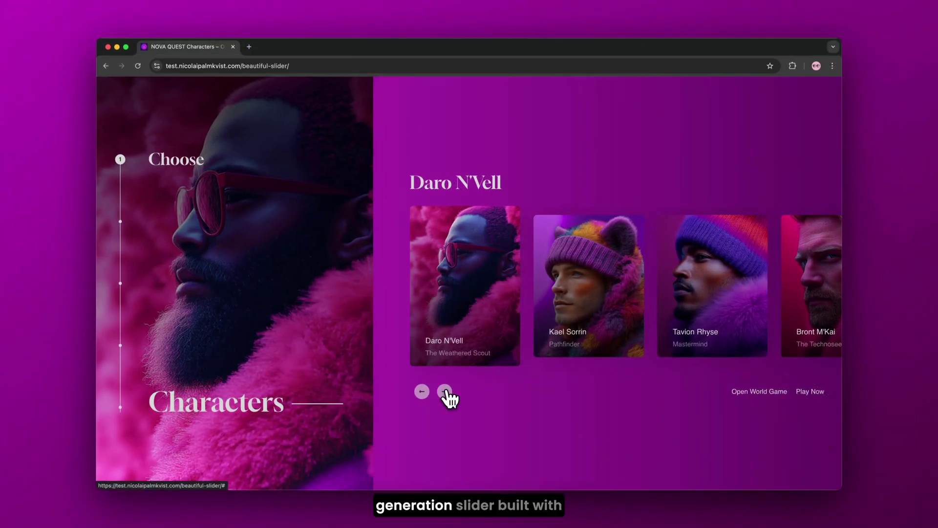
click(445, 391)
click(445, 391)
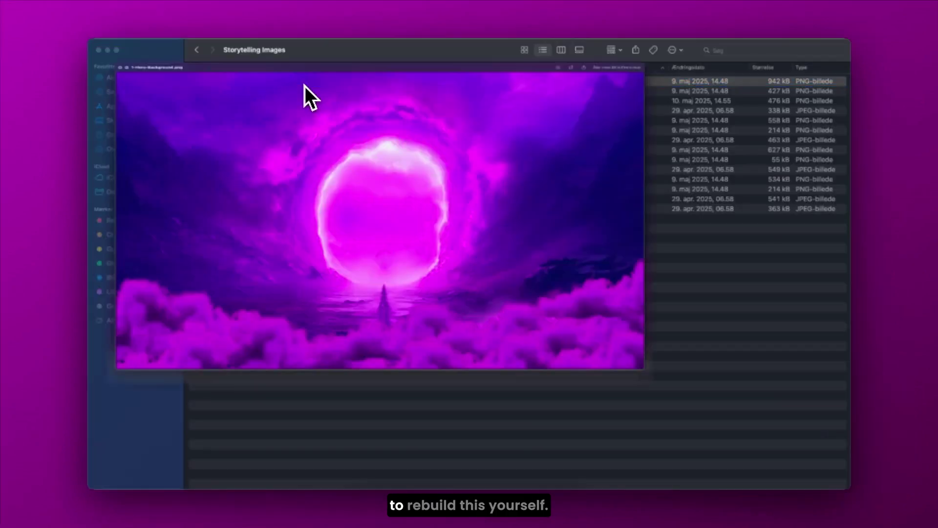
Step: Preview the material images in Quick Look, then go to the 'Rebuild from scratch' editor
key(Down)
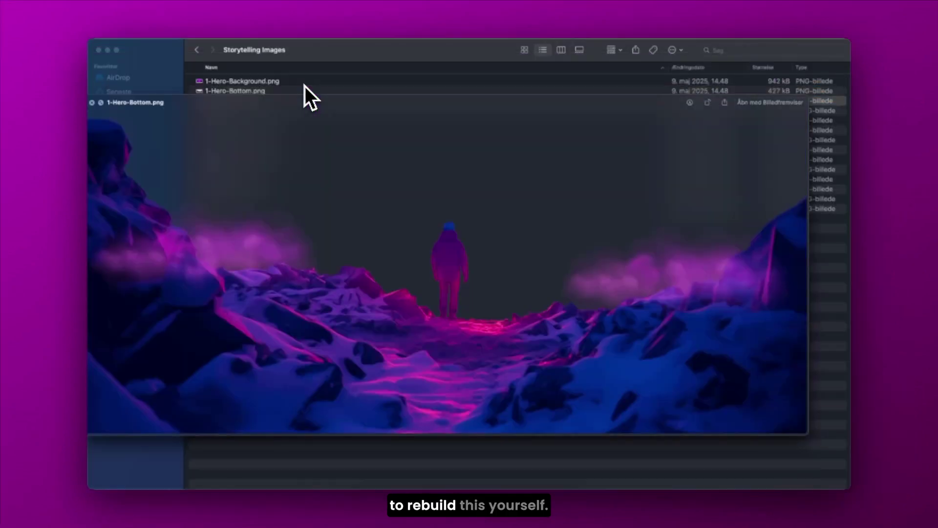
key(Down)
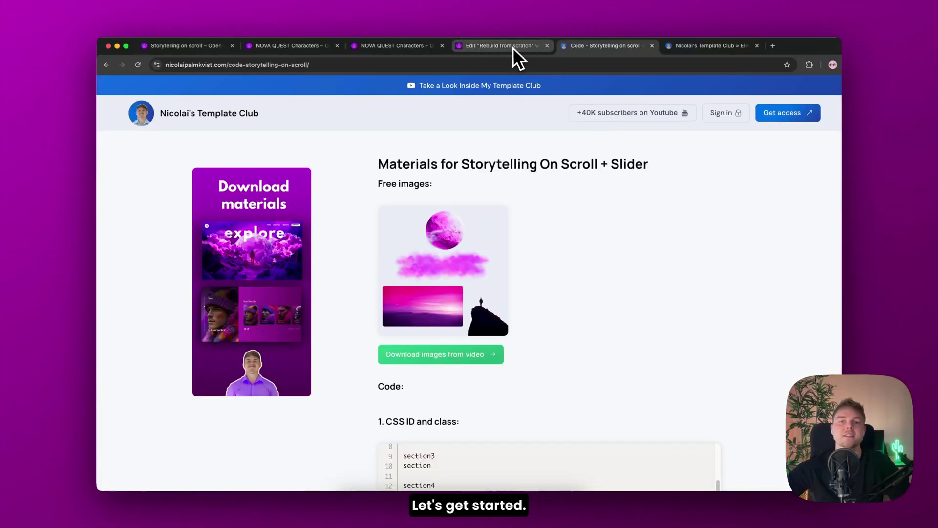
click(513, 49)
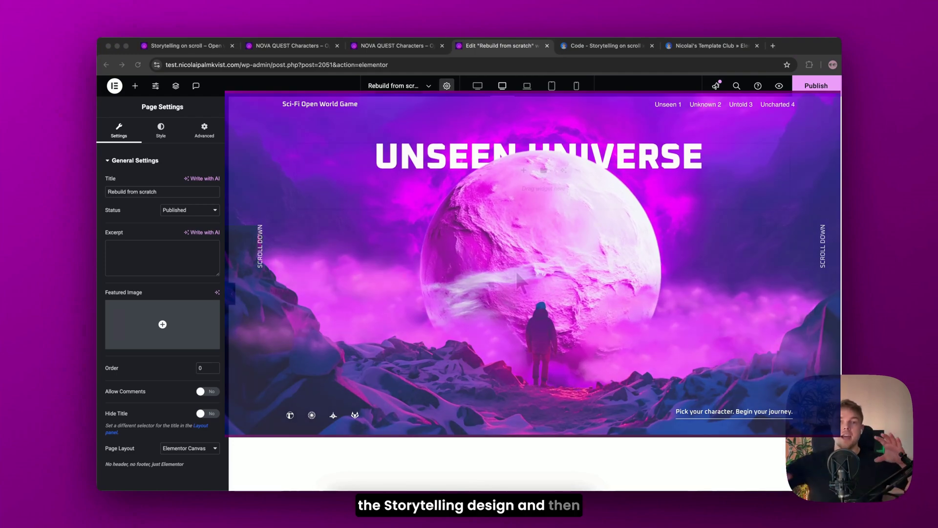
scroll(515, 280, down, 10)
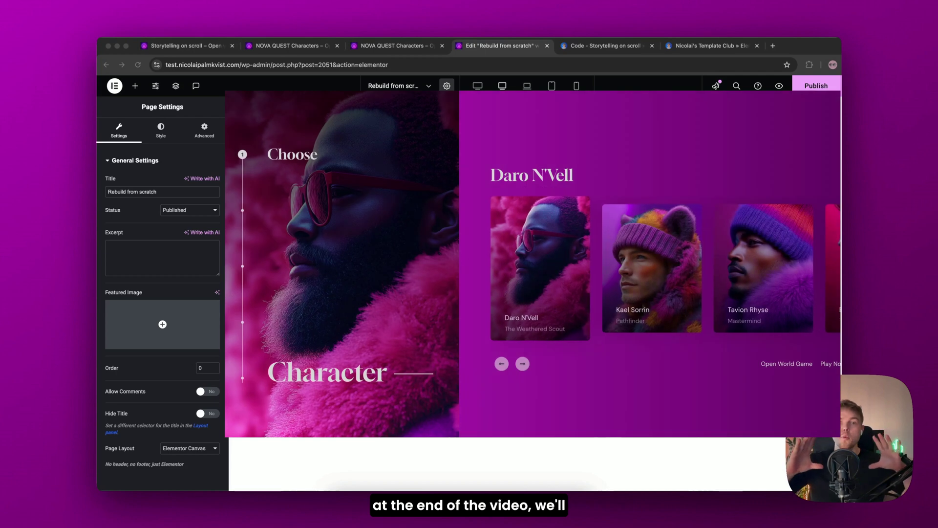
scroll(518, 281, down, 5)
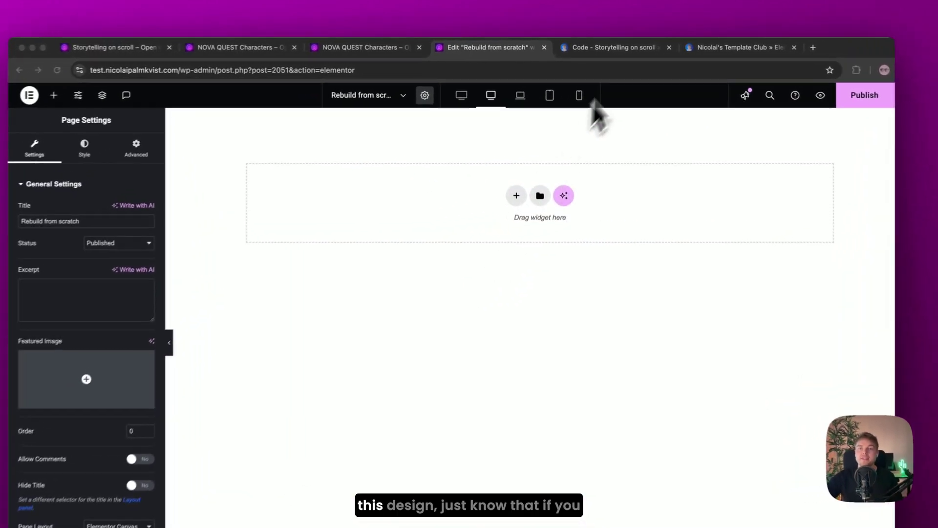
click(731, 49)
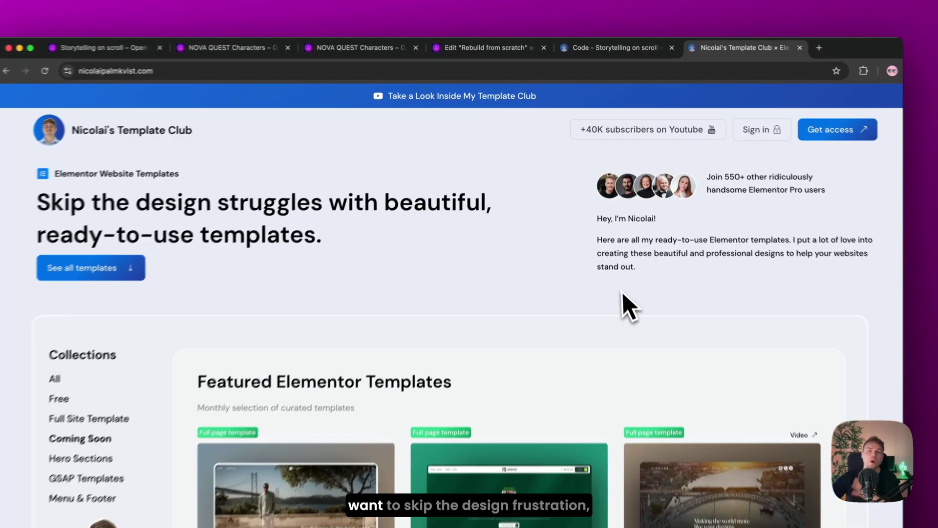
scroll(609, 264, down, 5)
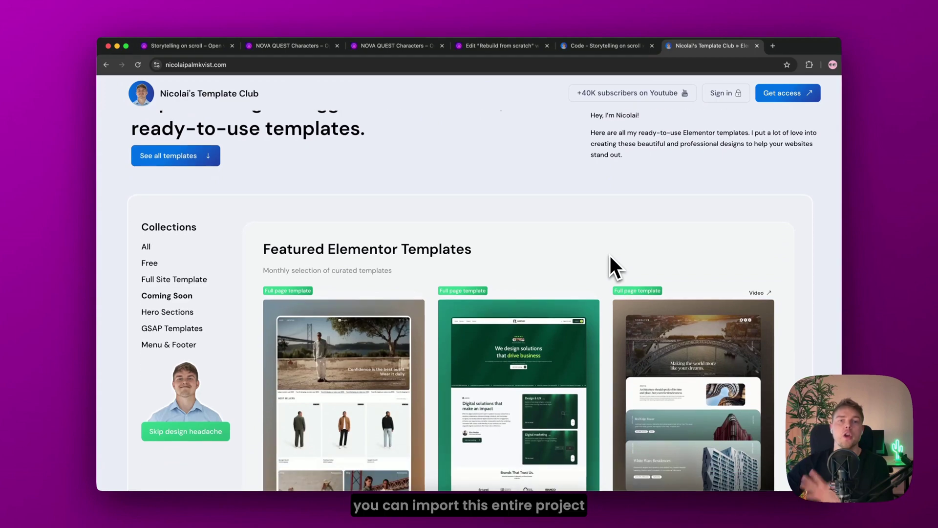
scroll(611, 259, down, 5)
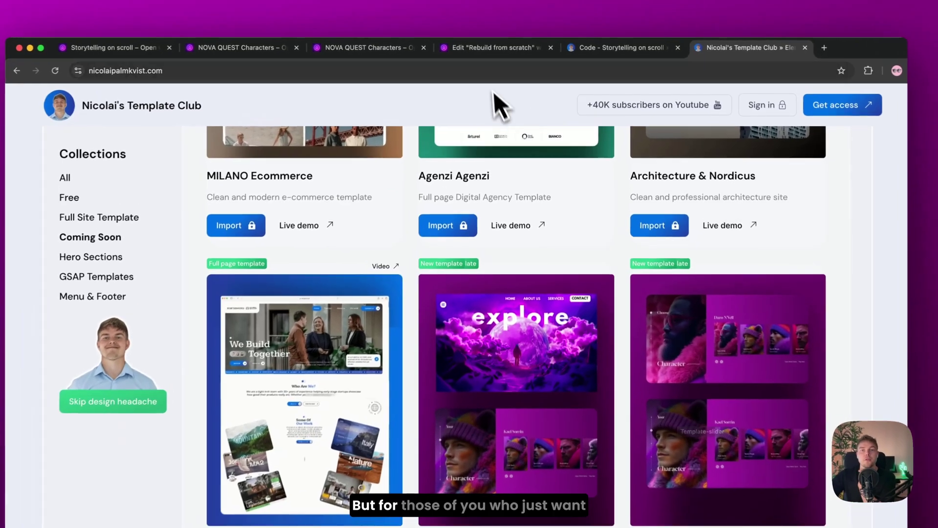
click(488, 46)
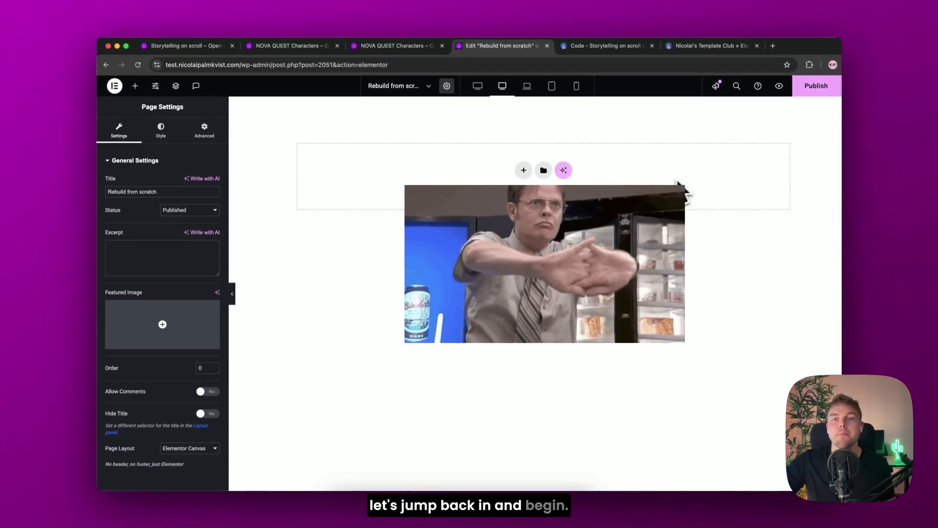
Step: Add a Flexbox container with the single-column structure
click(523, 170)
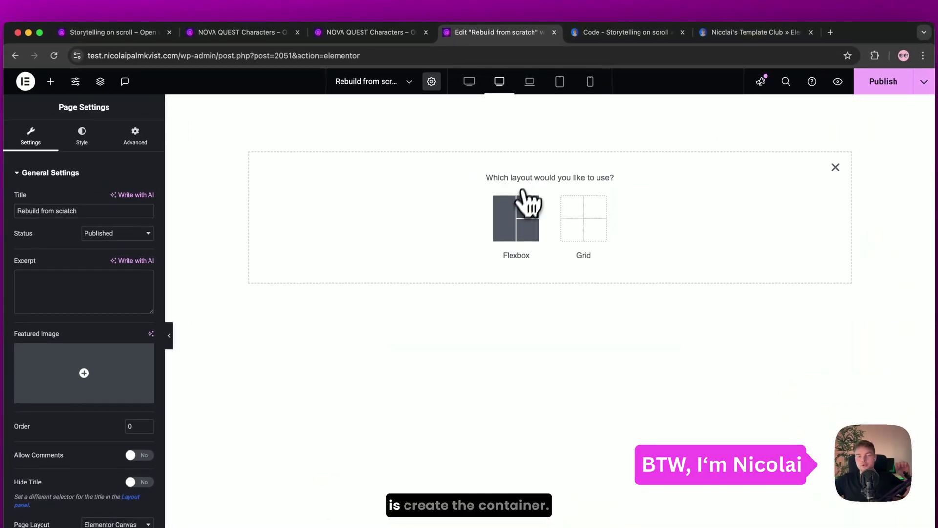
click(516, 223)
click(420, 211)
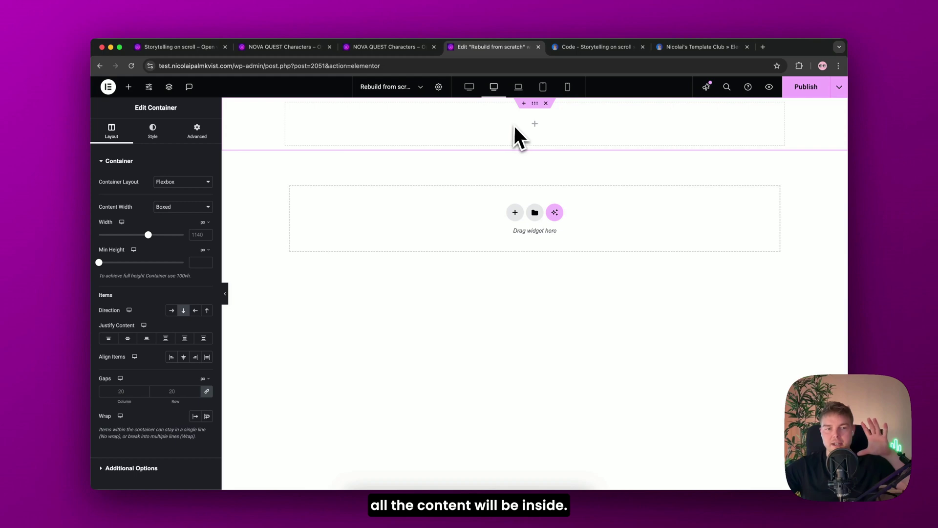
Step: Keep the Page Layout set to Elementor Canvas in Page Settings
click(438, 86)
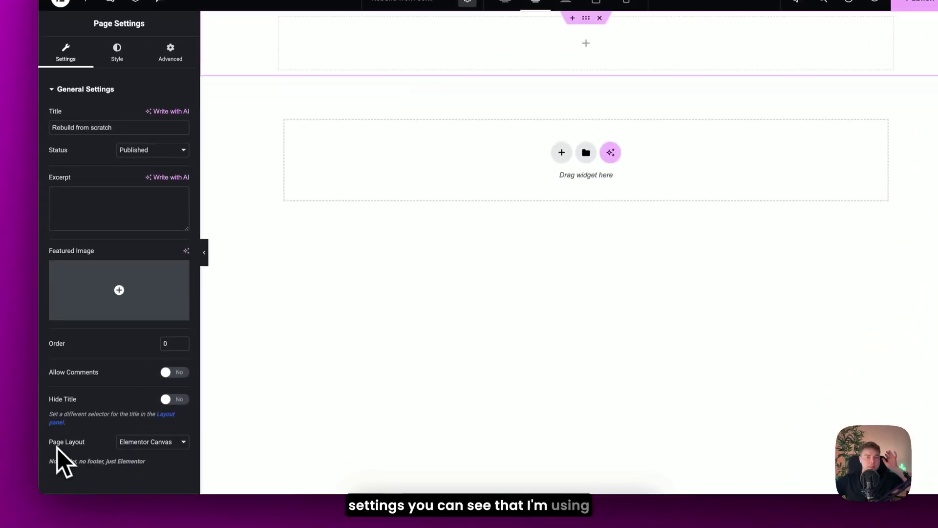
drag(46, 527, 87, 527)
click(101, 445)
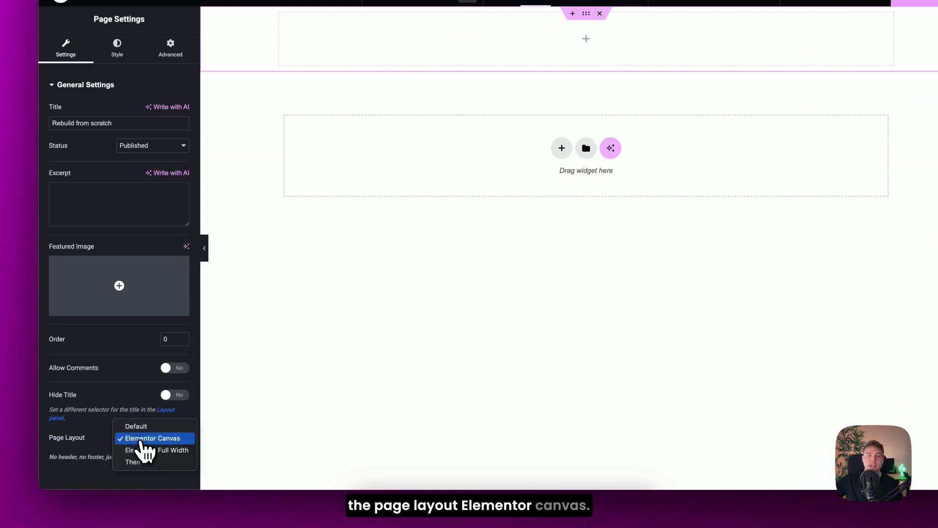
click(141, 442)
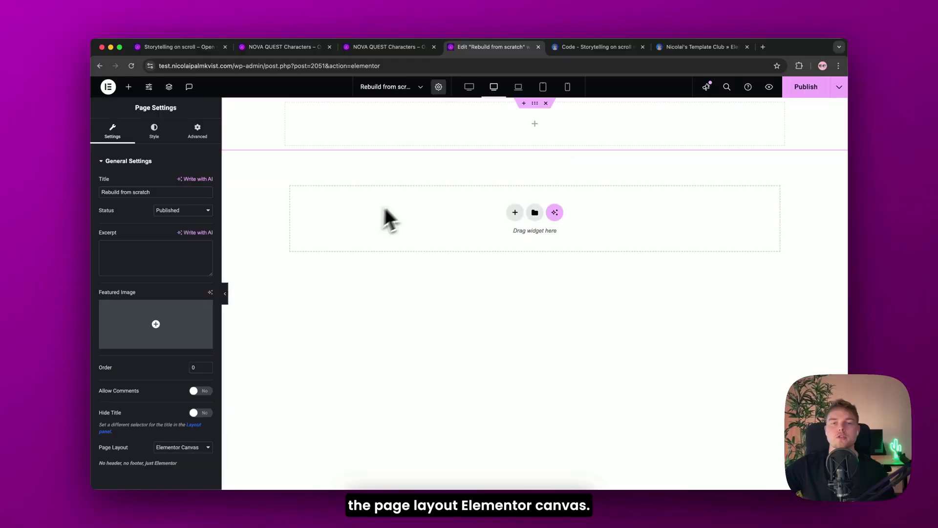
Step: Rename the container 'Main Container', dock the Structure panel right, and set Full Width content
right_click(416, 195)
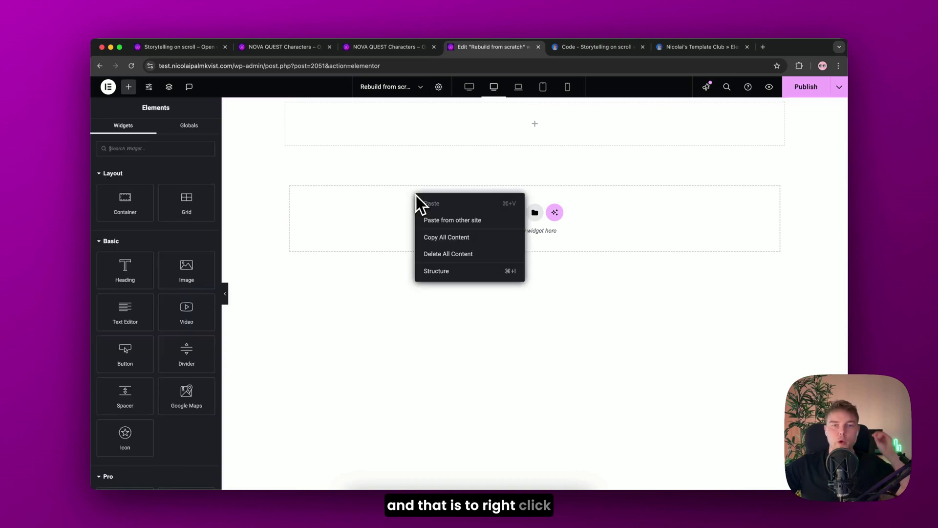
click(440, 272)
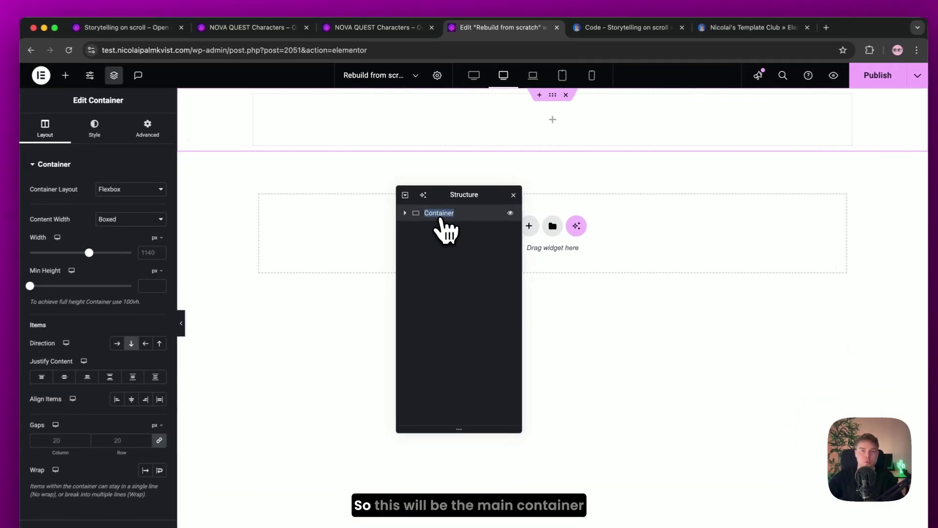
text(Mai)
text(n Container)
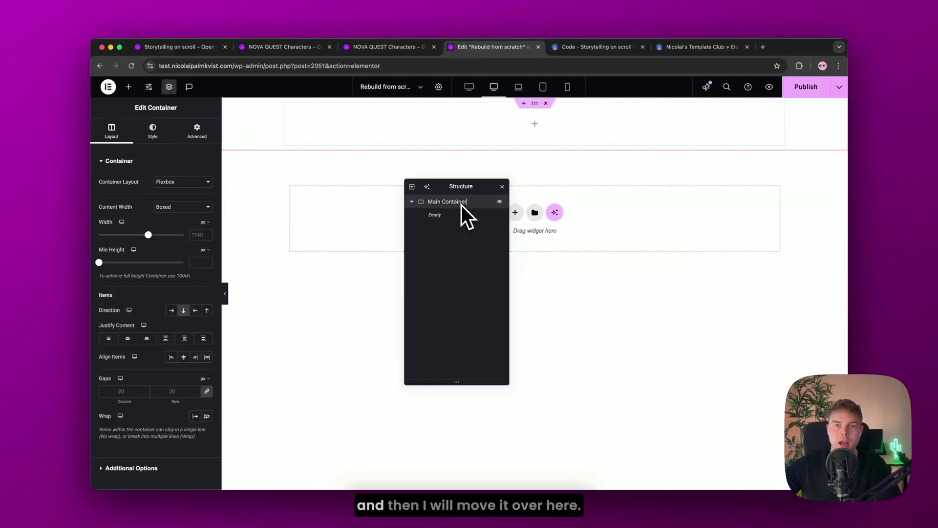
drag(460, 188, 783, 179)
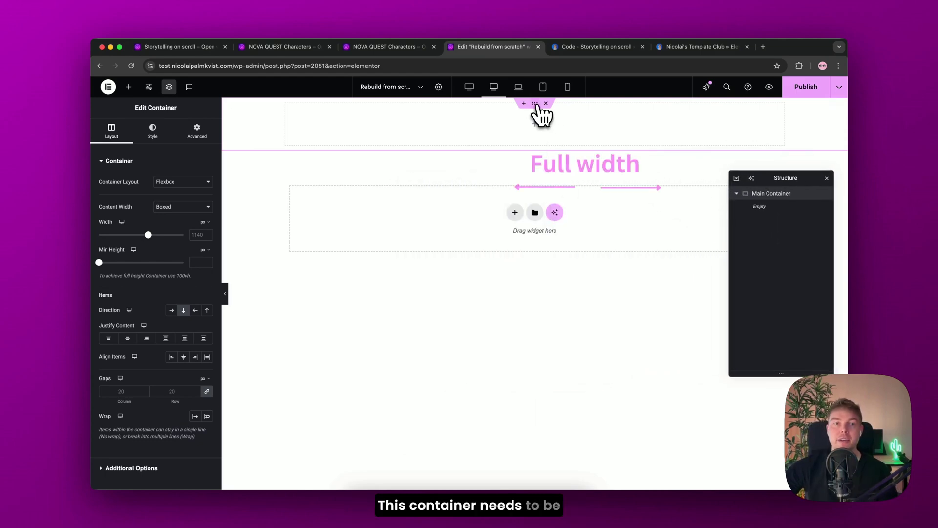
click(171, 207)
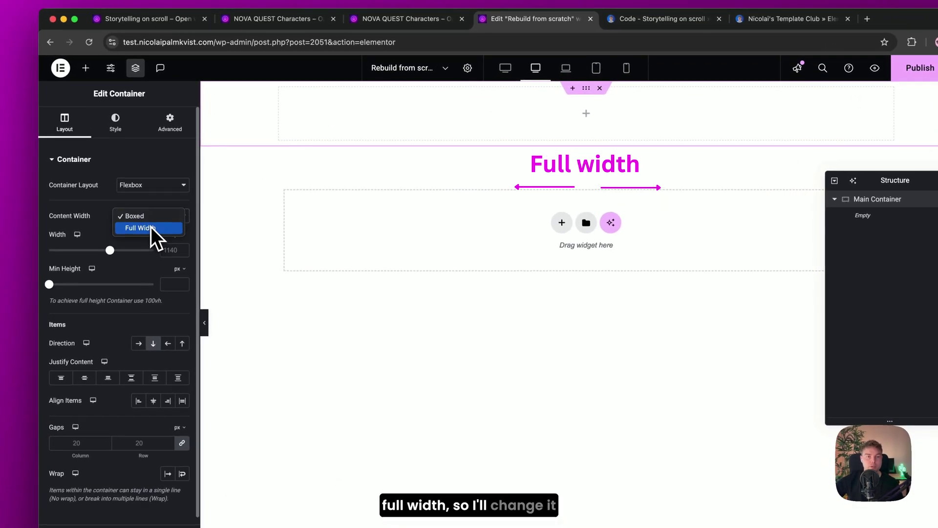
click(151, 226)
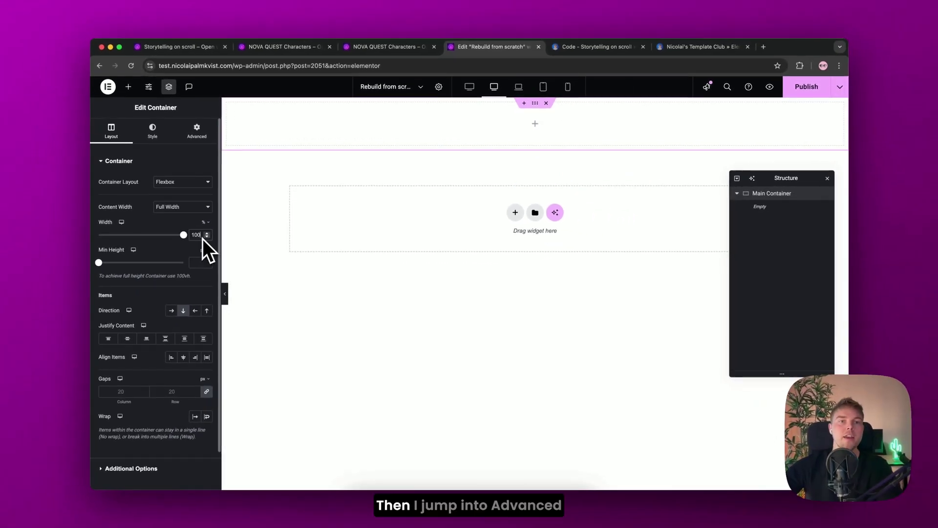
Step: Set Main Container's padding to 0 on all sides in the Advanced tab
click(198, 134)
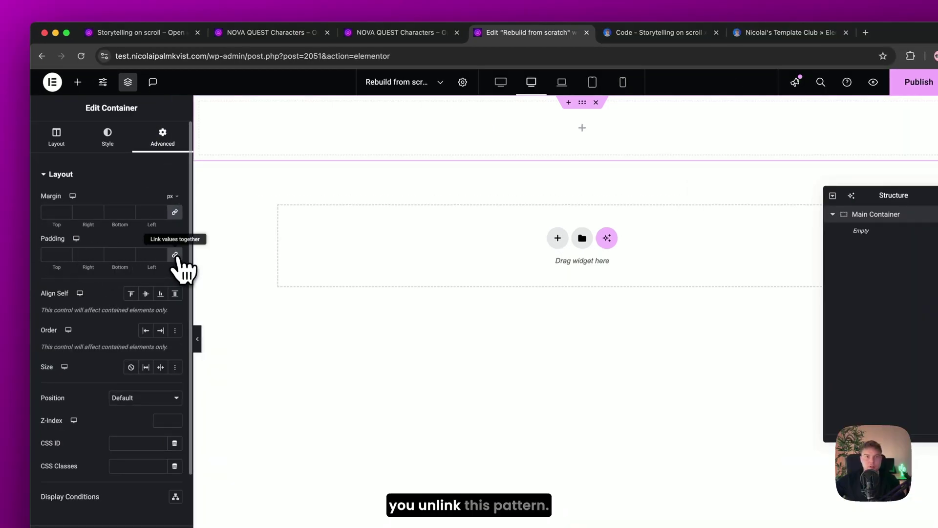
click(175, 255)
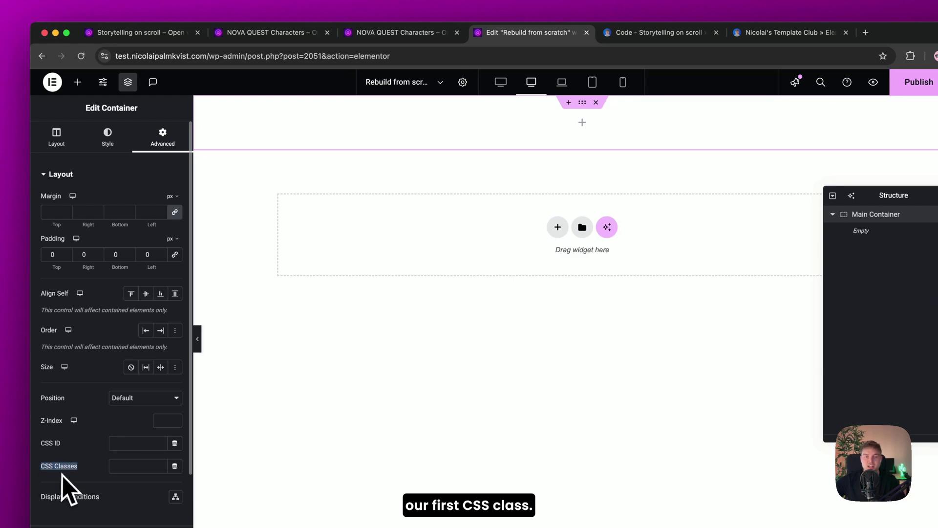
Step: Copy 'fullpage' from the Code materials and paste it into Main Container's CSS Classes
click(636, 35)
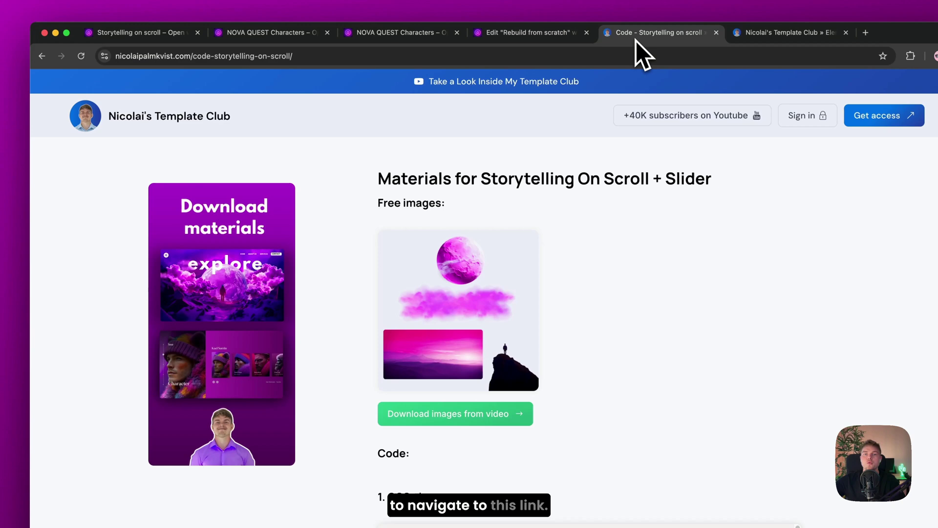
scroll(577, 285, down, 2)
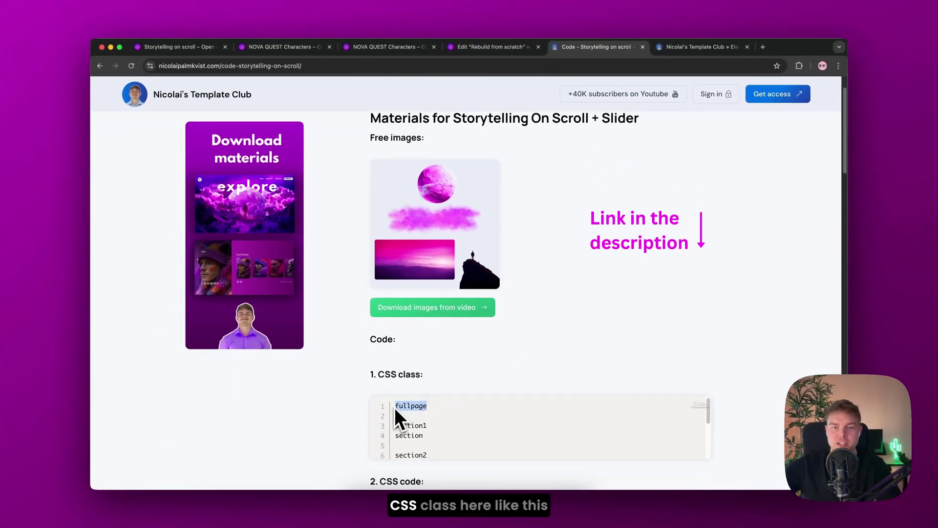
right_click(403, 406)
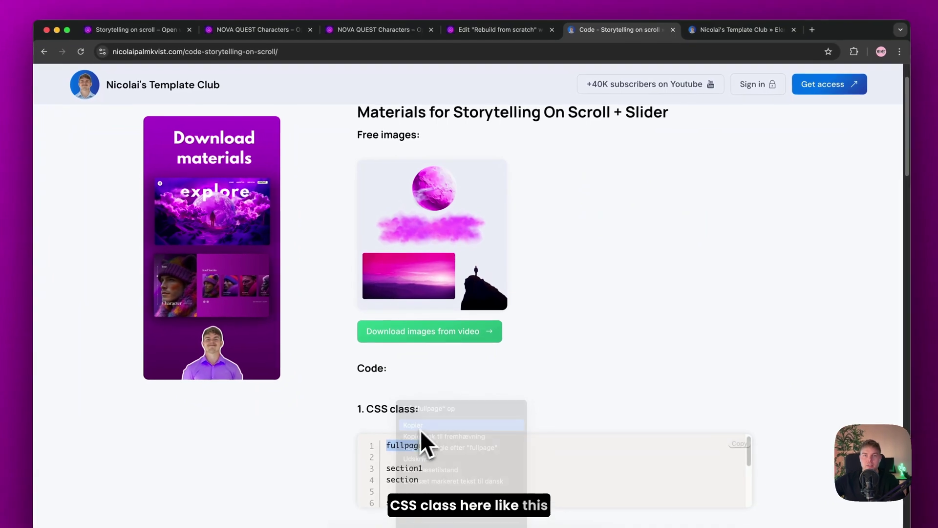
click(420, 429)
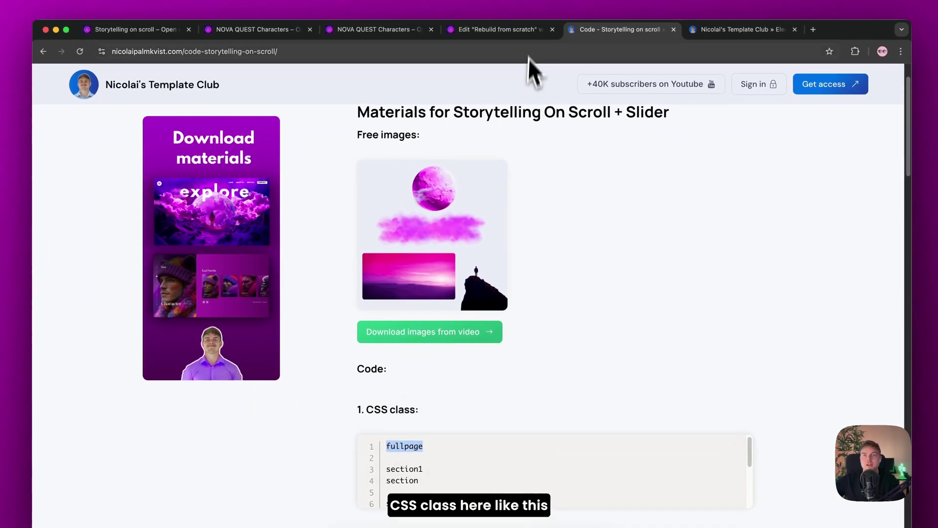
click(527, 34)
key(super+v)
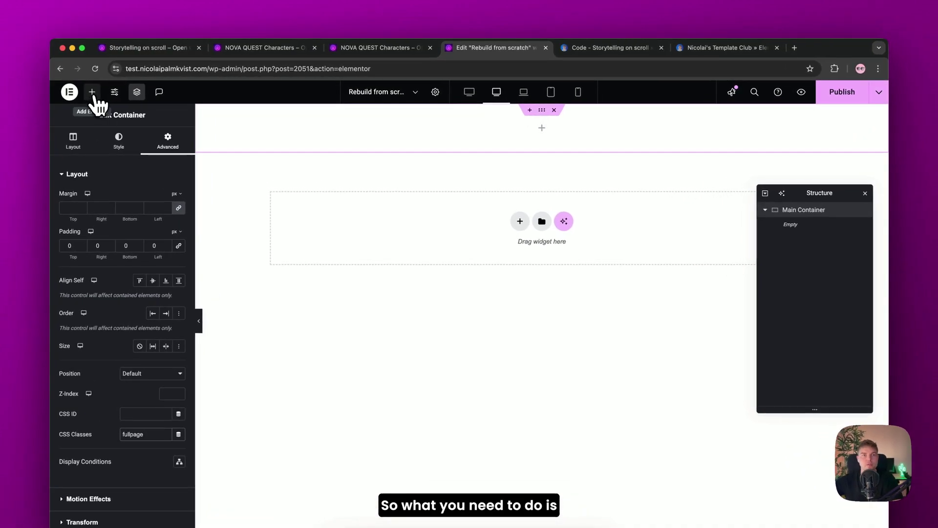
Step: Drag a Container from the Elements panel into the Main Container
click(92, 93)
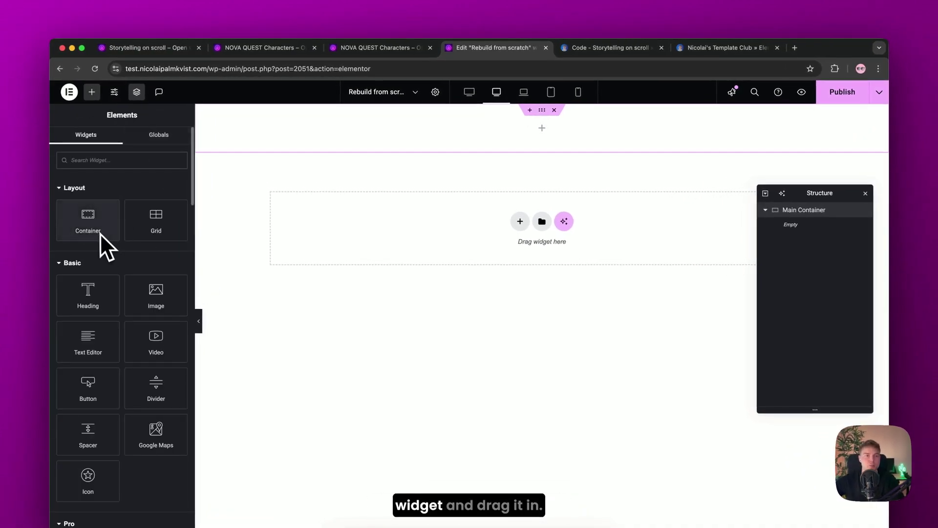
drag(93, 232, 427, 147)
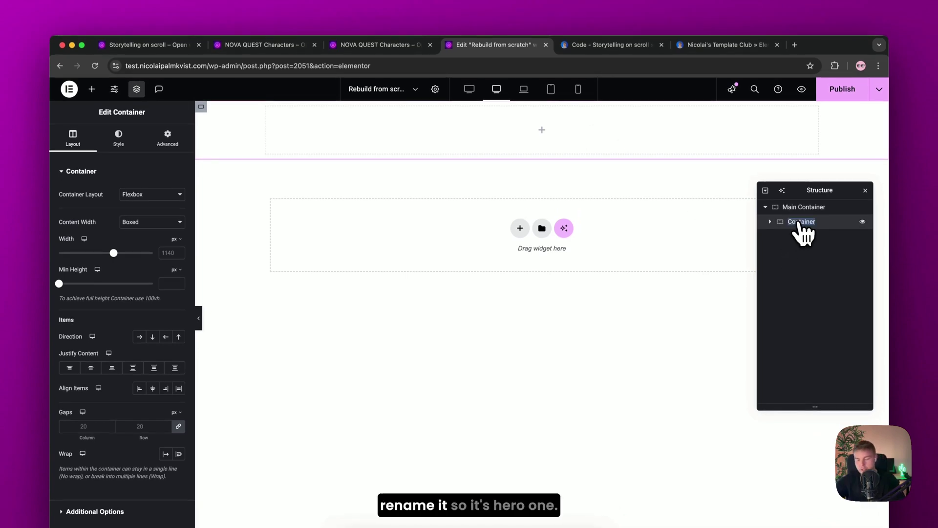
Step: Name the container 'Hero 1' and give it a Classic background
text(Hero 1)
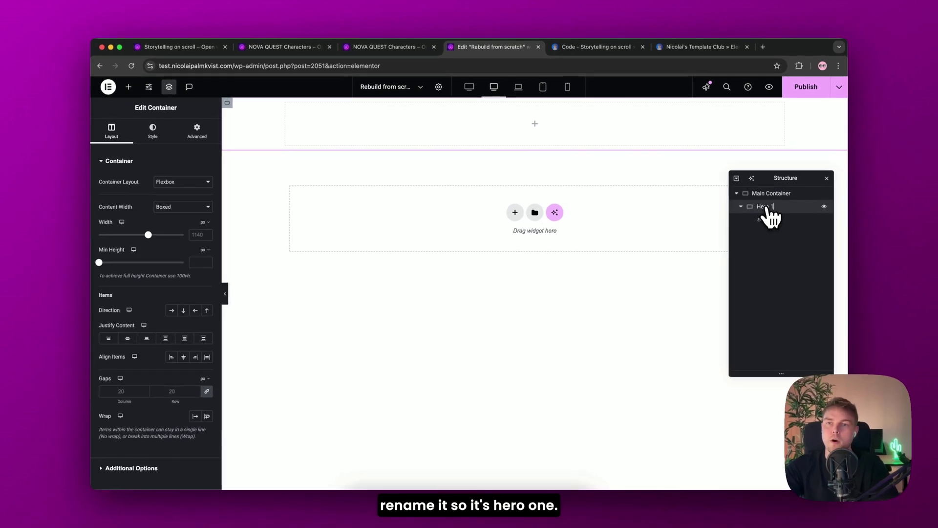
click(132, 131)
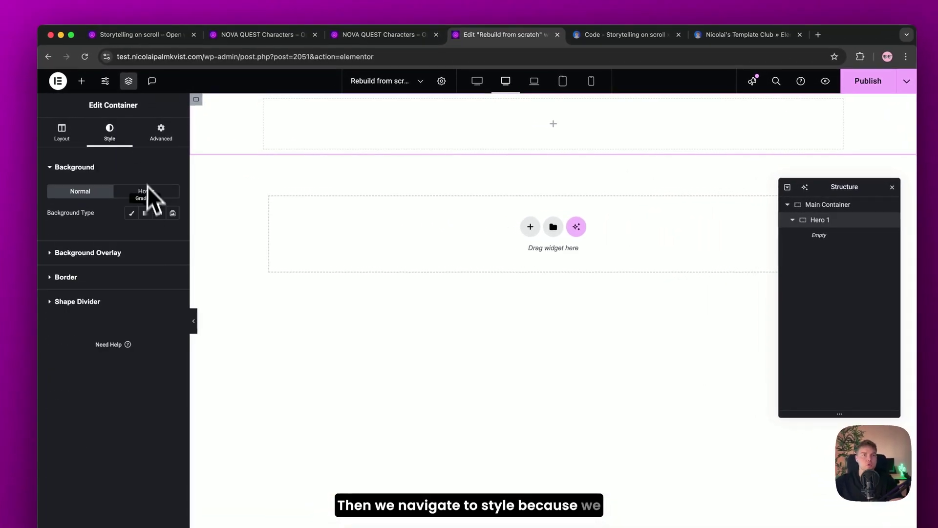
click(131, 215)
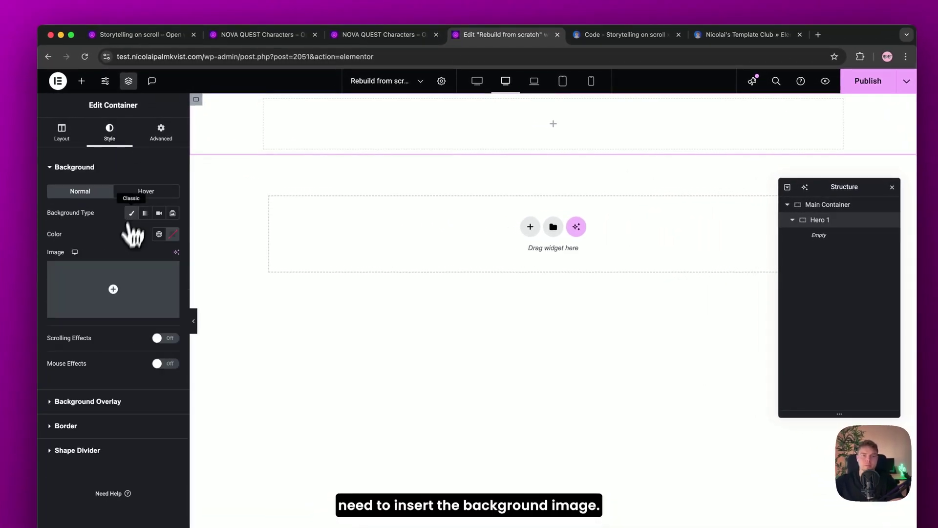
Step: Check the free hero images on the materials download page before returning to Elementor
click(125, 280)
click(601, 36)
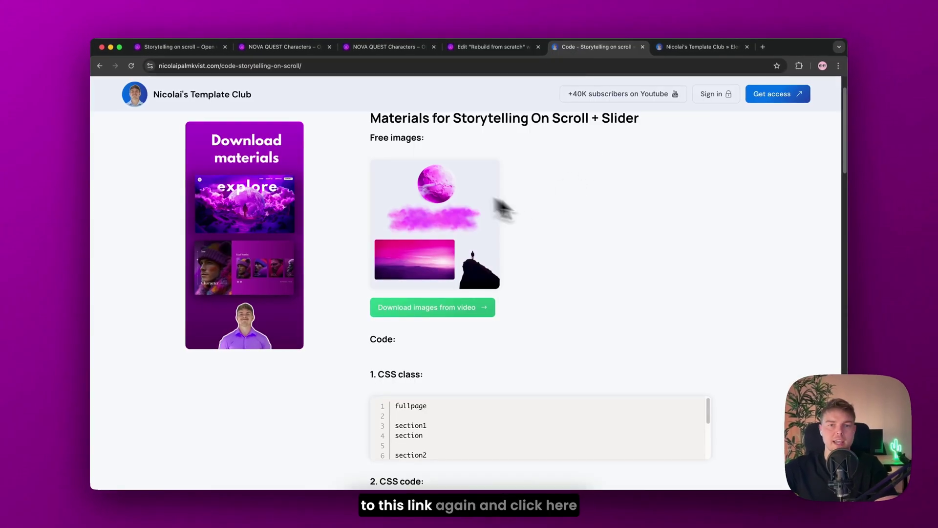
click(416, 313)
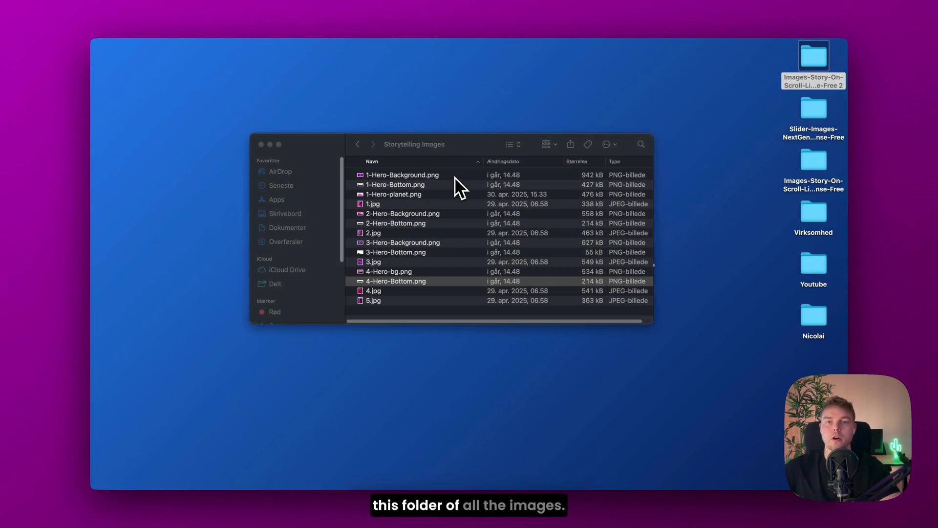
key(space)
key(Up)
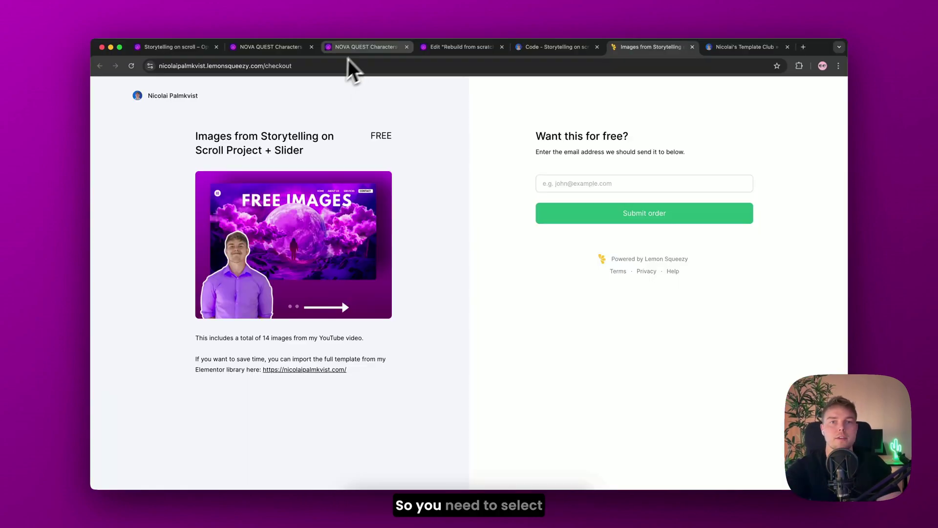
click(432, 48)
Step: Insert the glowing planet image as the background, positioned Center Center with Cover size
click(161, 262)
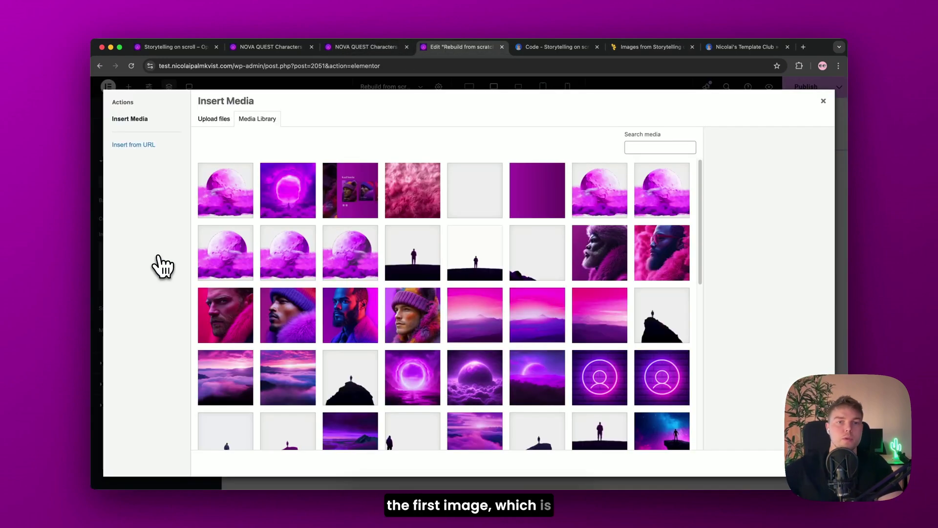
click(283, 213)
click(806, 462)
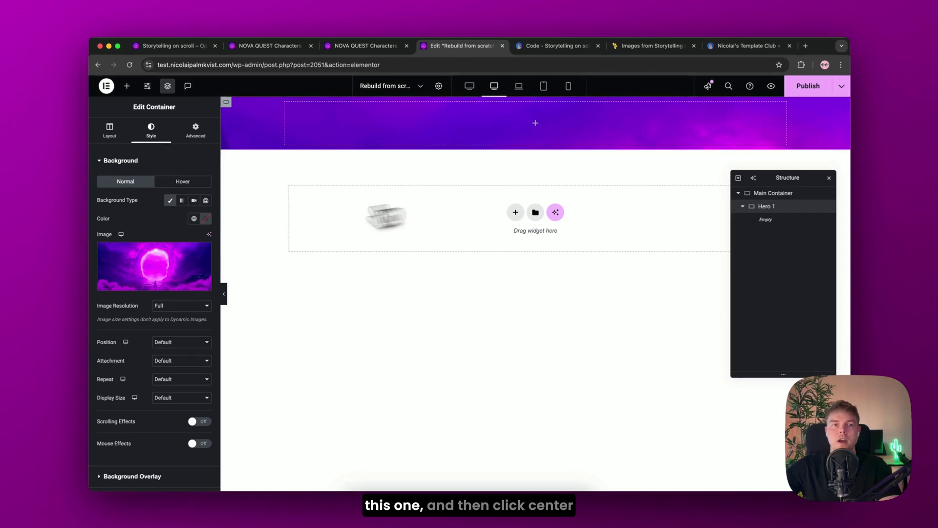
click(188, 342)
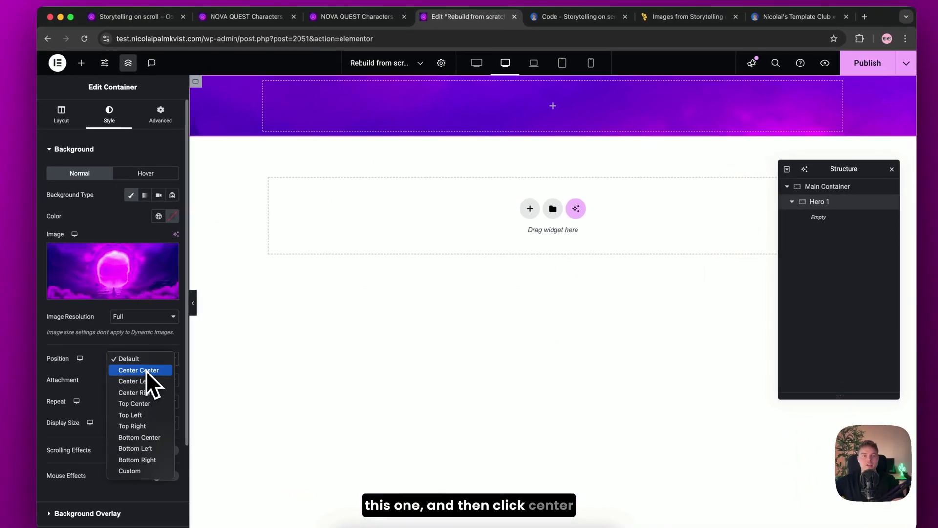
click(145, 370)
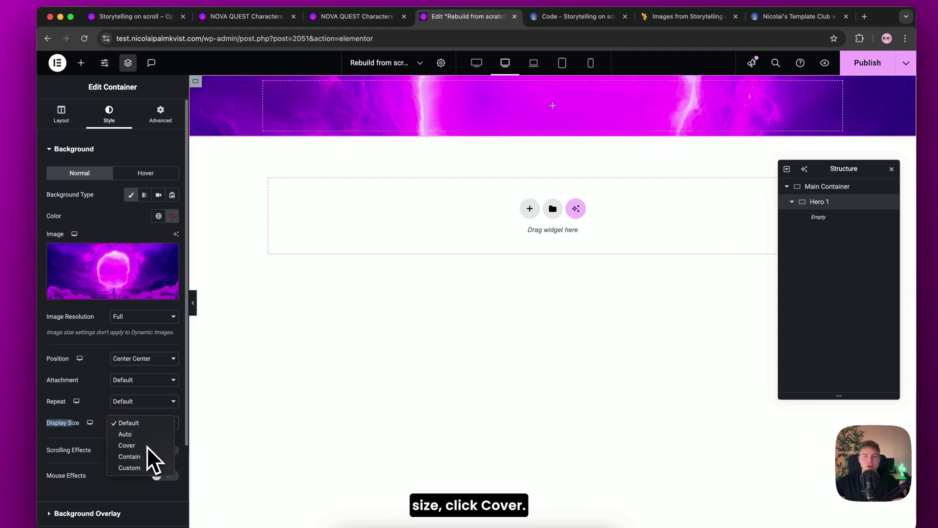
click(147, 446)
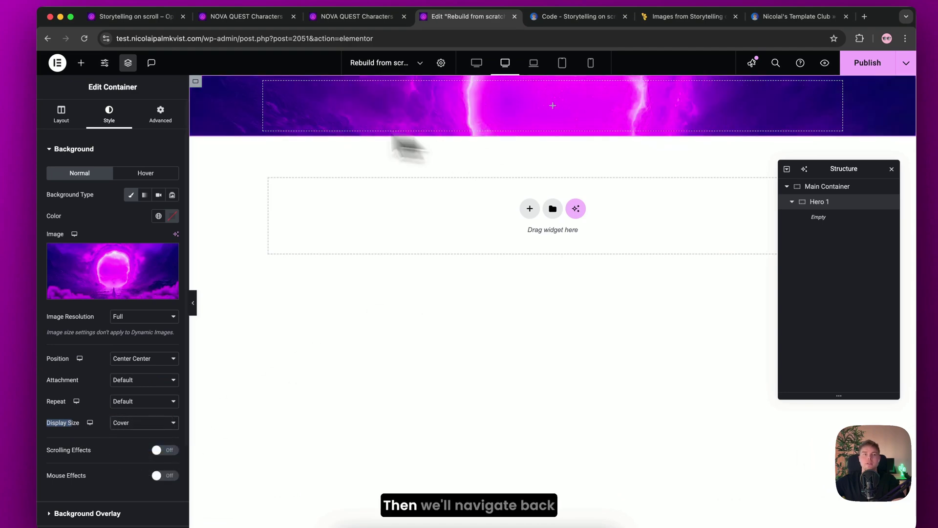
Step: Set Hero 1 to Full Width content, 100% width and 100 vh minimum height
click(64, 124)
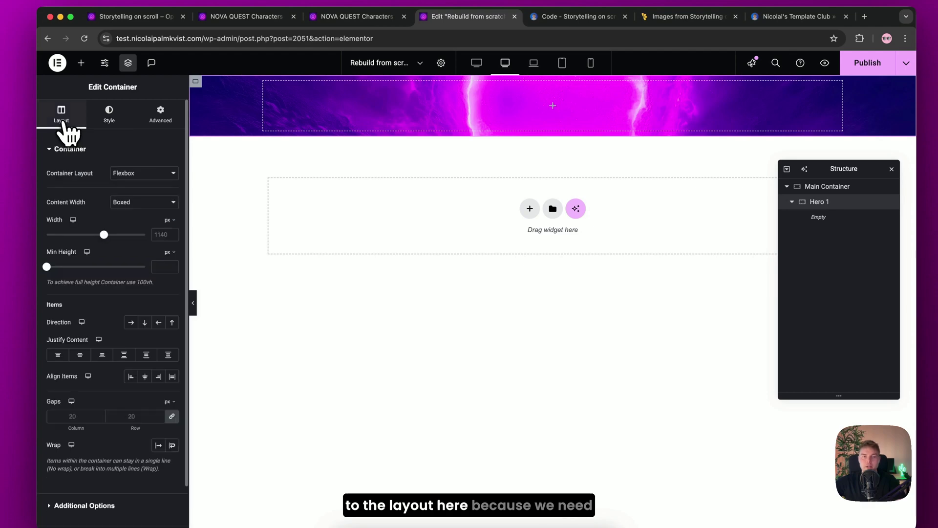
click(137, 205)
click(141, 214)
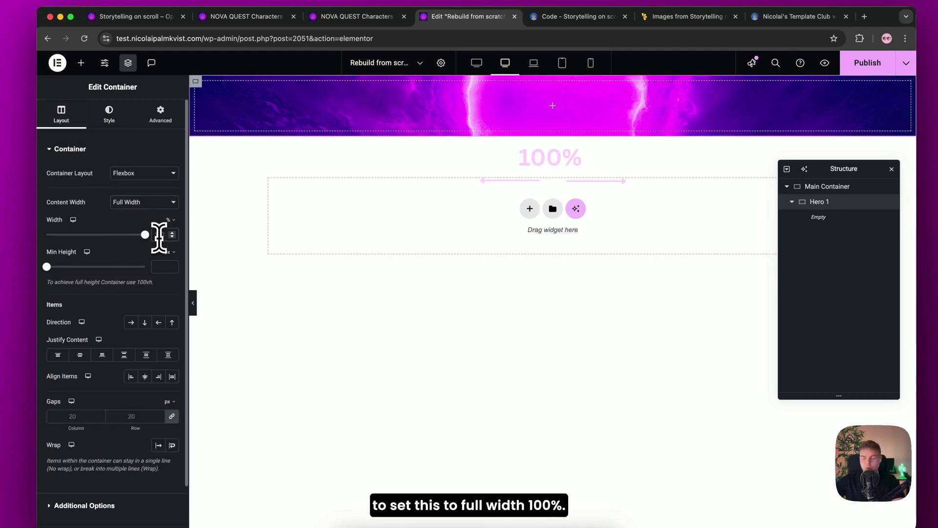
click(159, 235)
text(100)
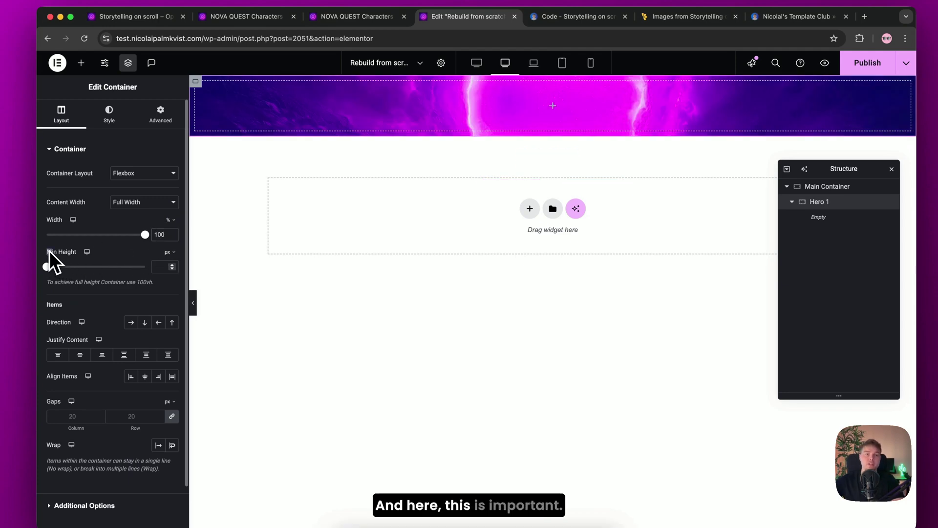
click(74, 251)
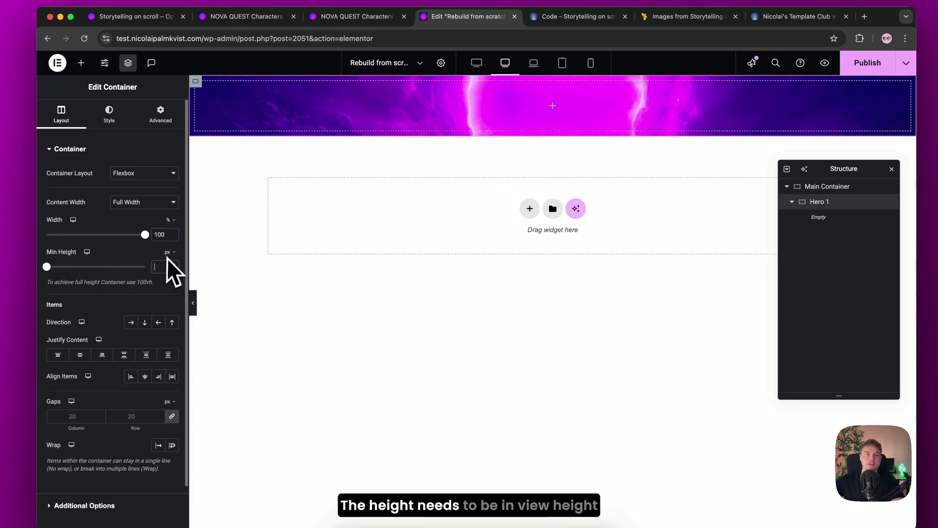
click(168, 298)
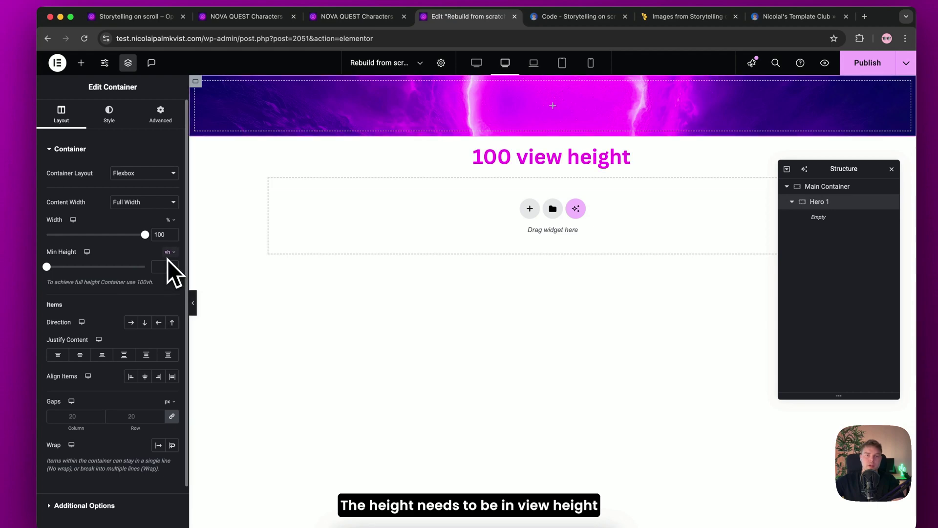
click(162, 267)
text(10)
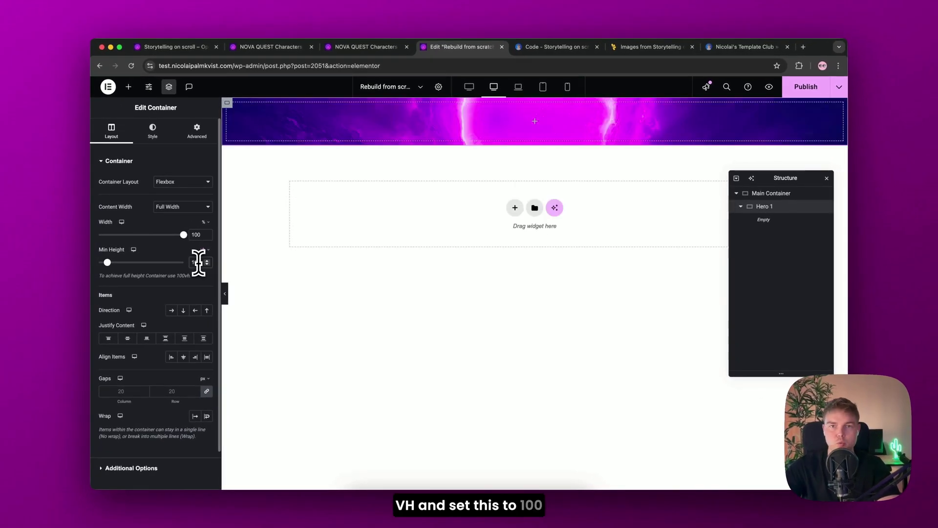
text(0)
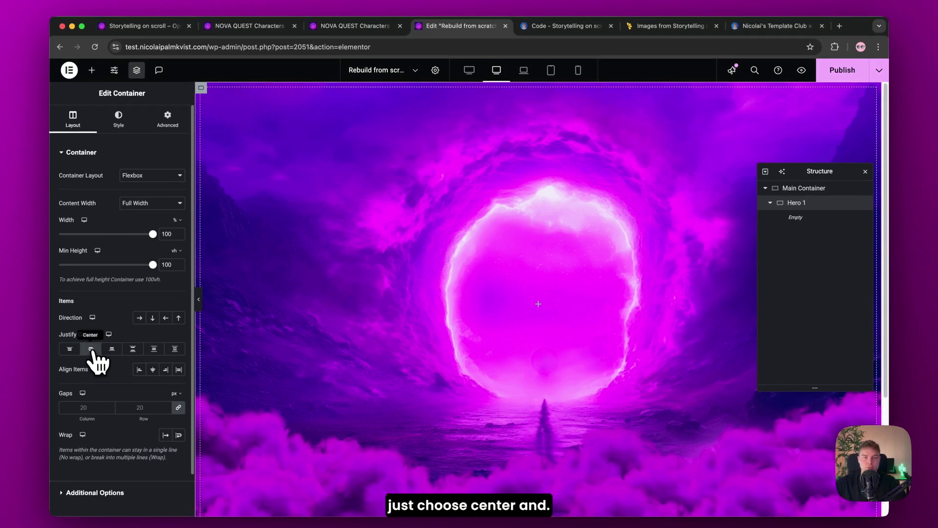
Step: Set Hero 1's Justify Content to Center and Main Container's Overflow to Hidden
click(92, 349)
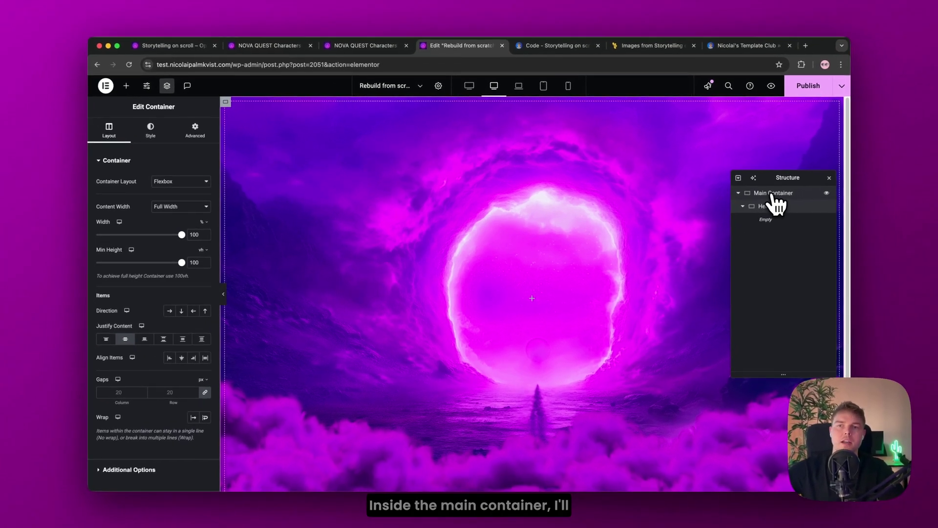
click(772, 193)
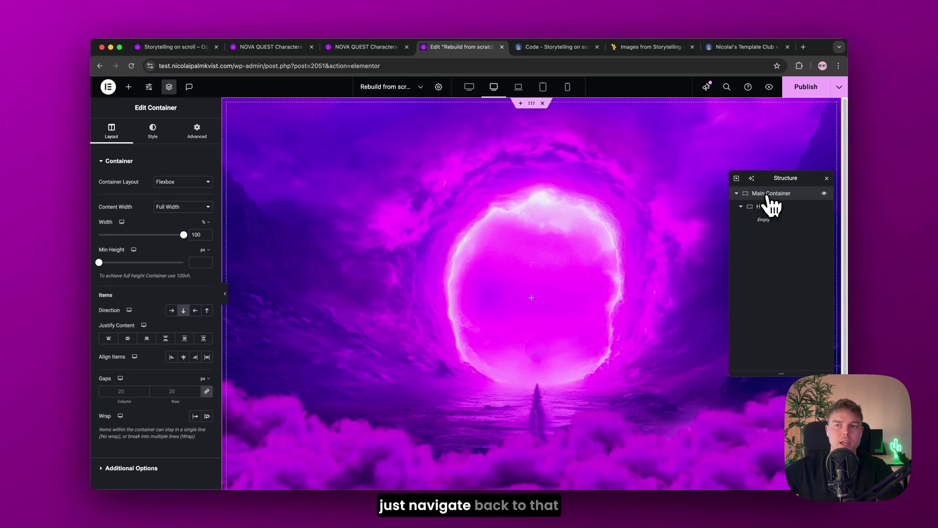
scroll(122, 144, down, 2)
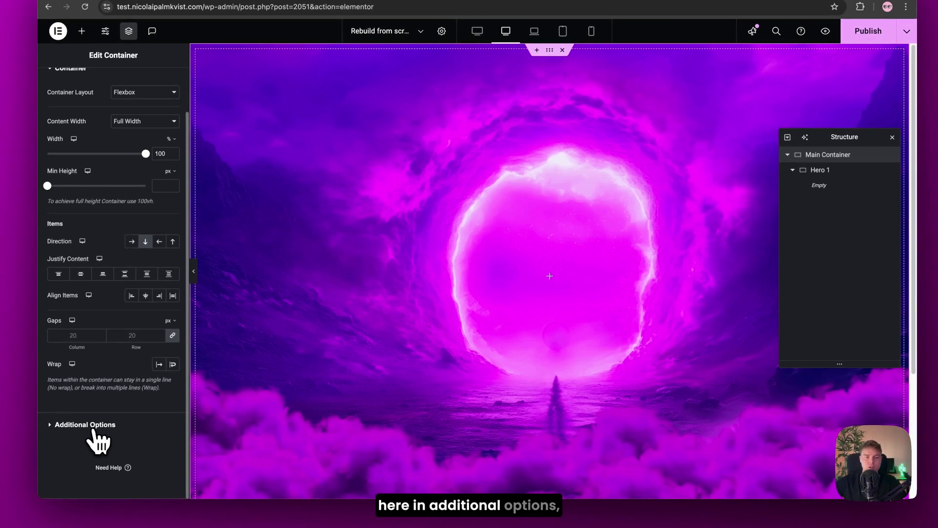
click(95, 428)
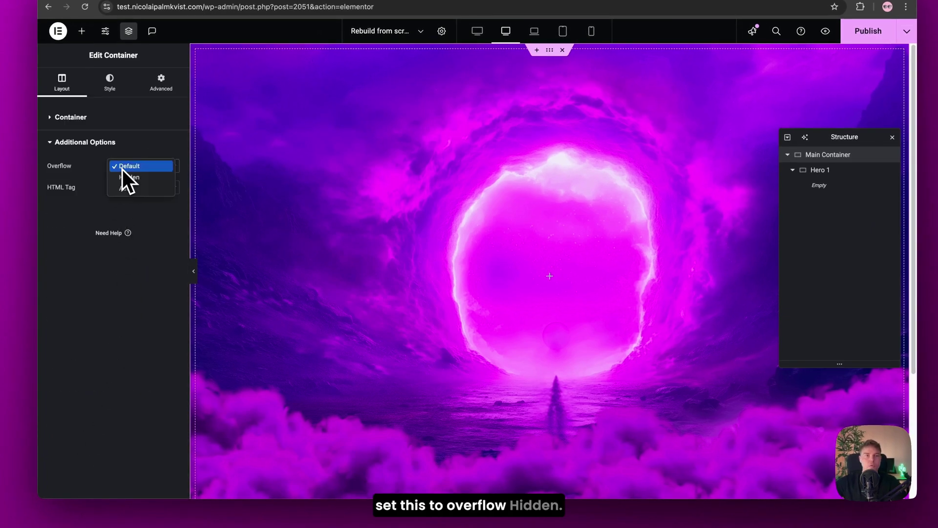
click(136, 180)
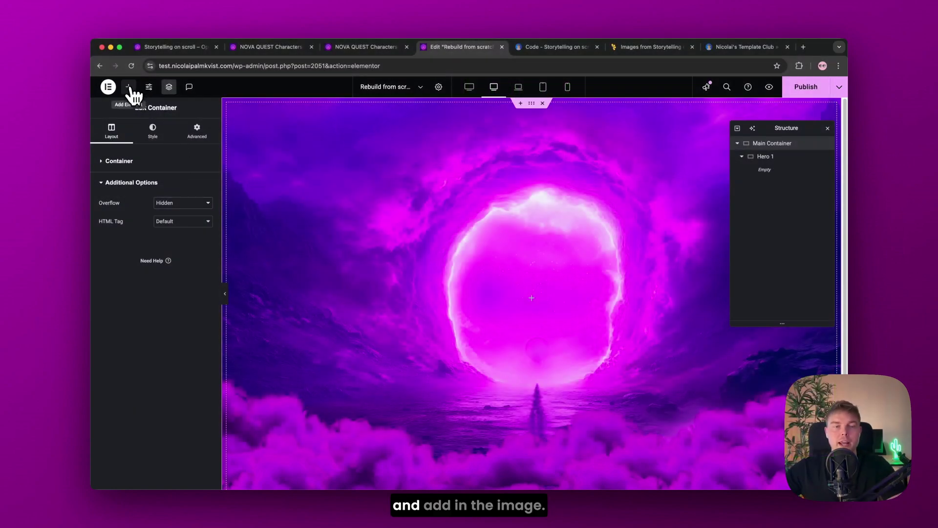
Step: Drag an Image widget into Hero 1 and insert 1-Hero-planet.png from the Media Library
click(128, 88)
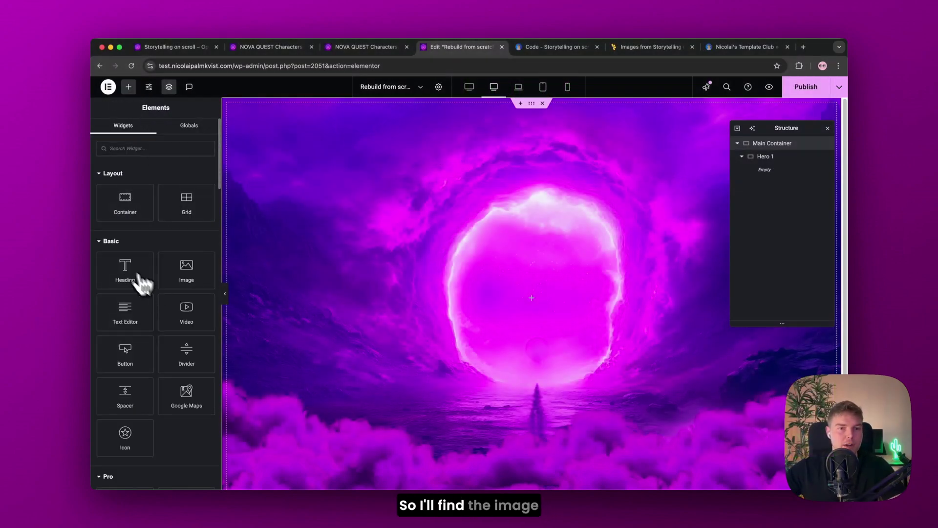
drag(186, 271, 440, 254)
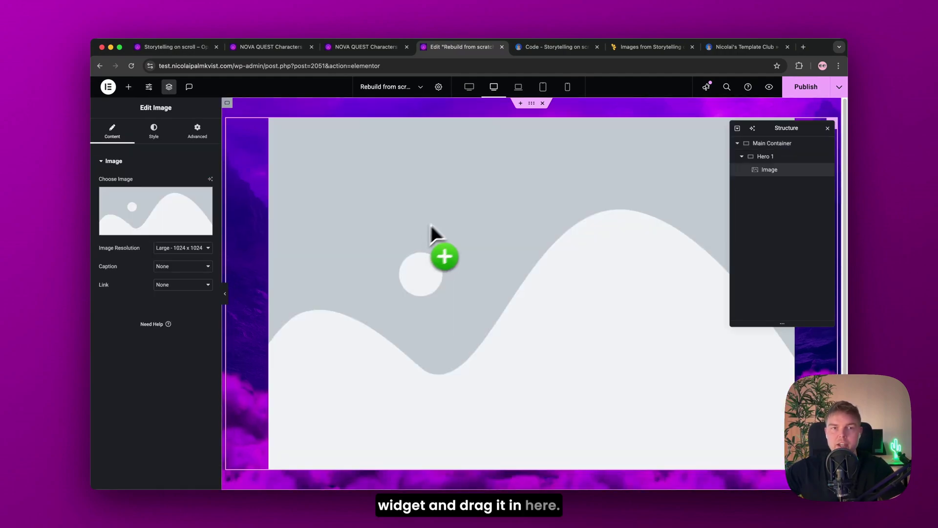
click(177, 214)
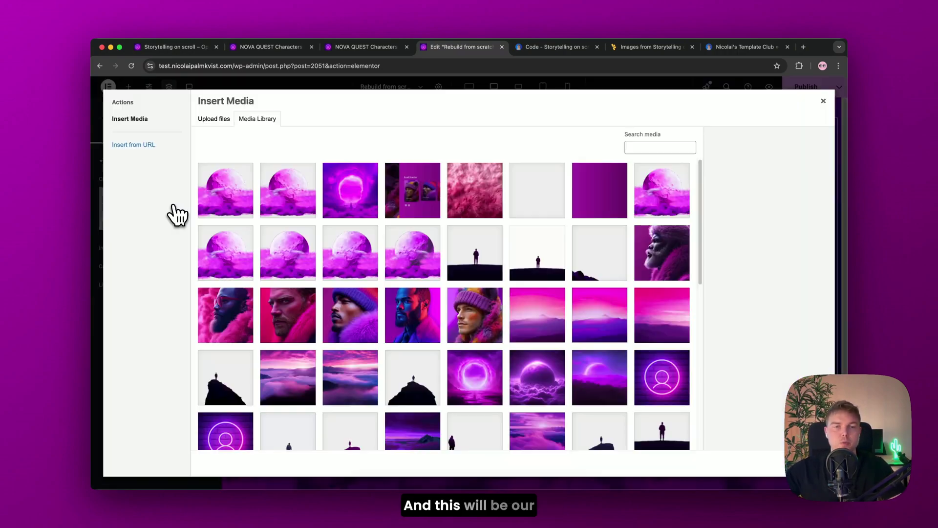
click(228, 201)
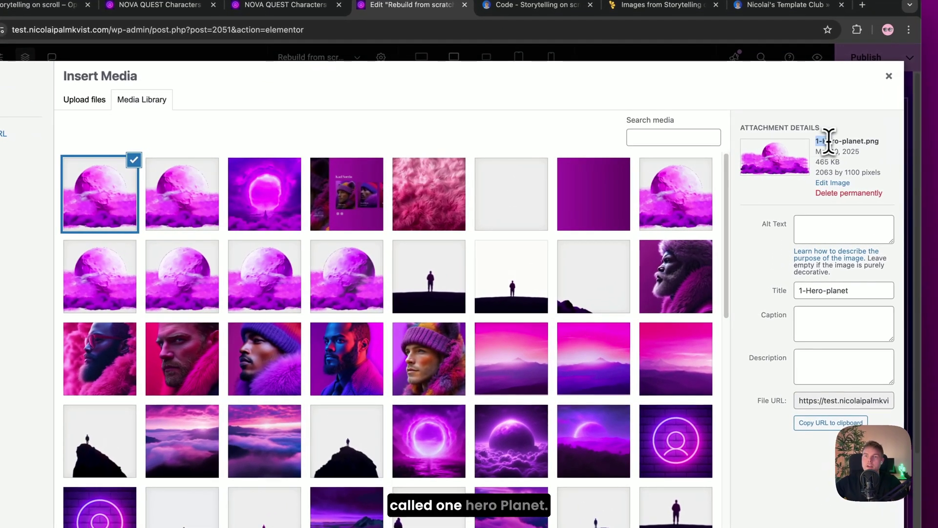
drag(767, 150, 802, 151)
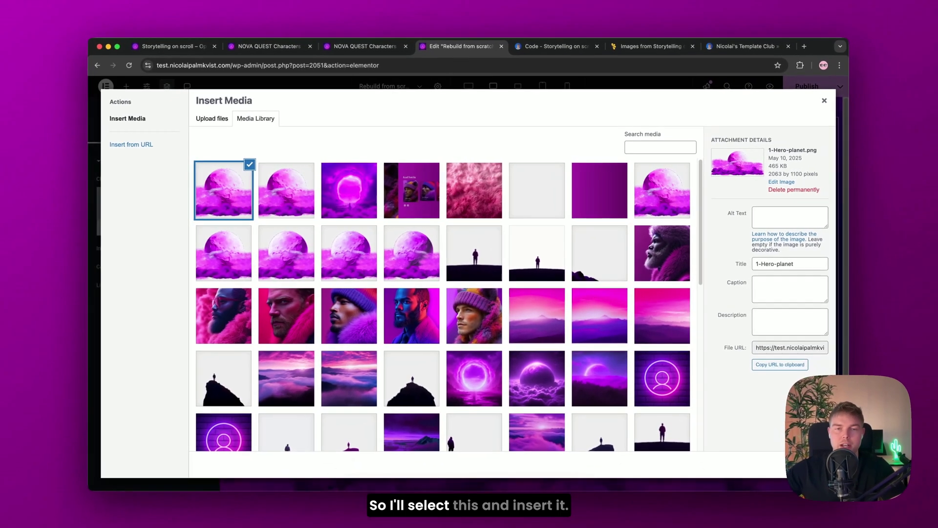
click(867, 527)
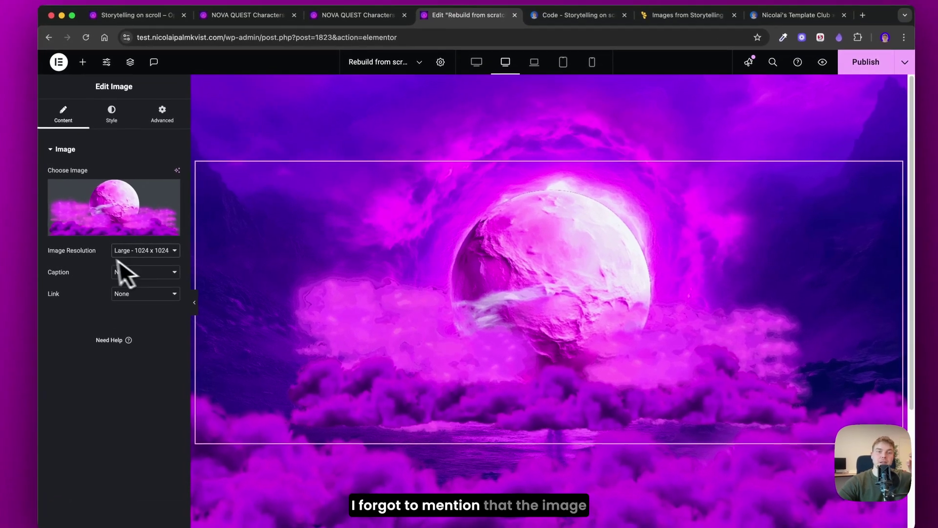
Step: Set the moon image's resolution to Full
drag(142, 249, 107, 254)
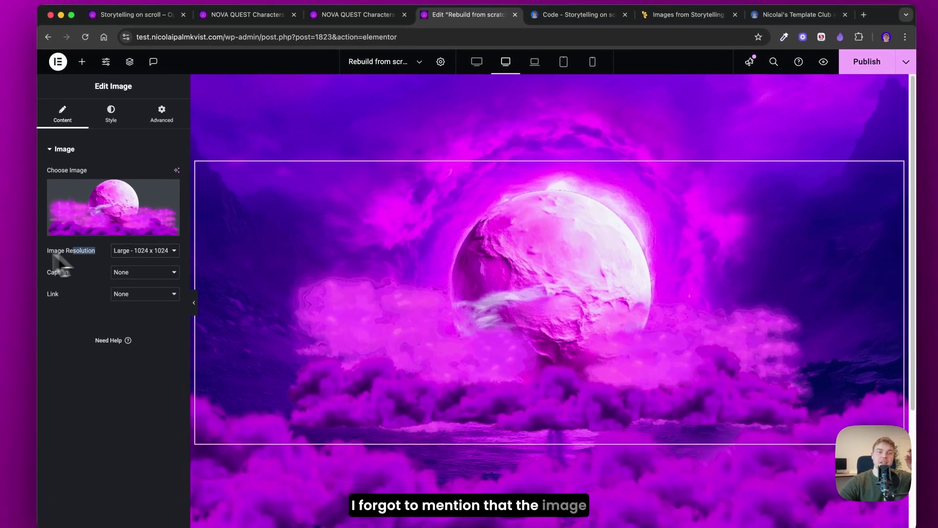
click(131, 251)
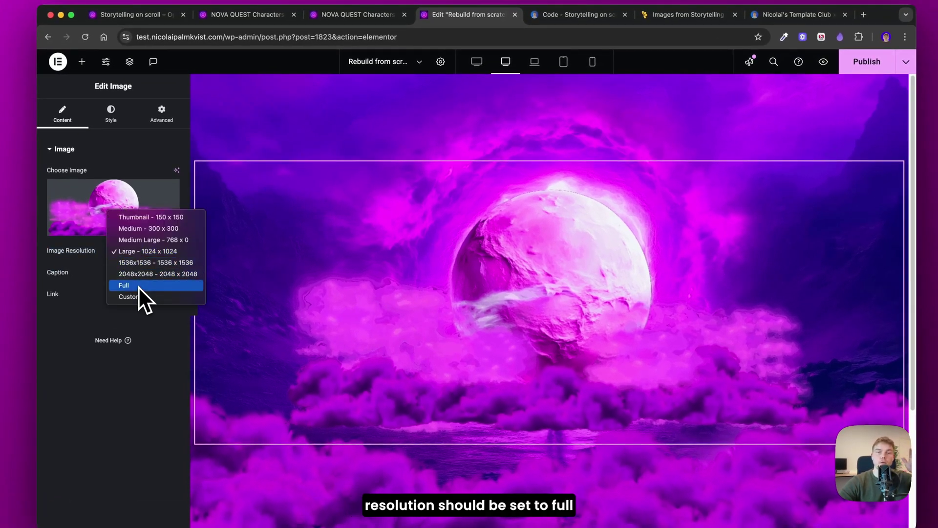
click(139, 286)
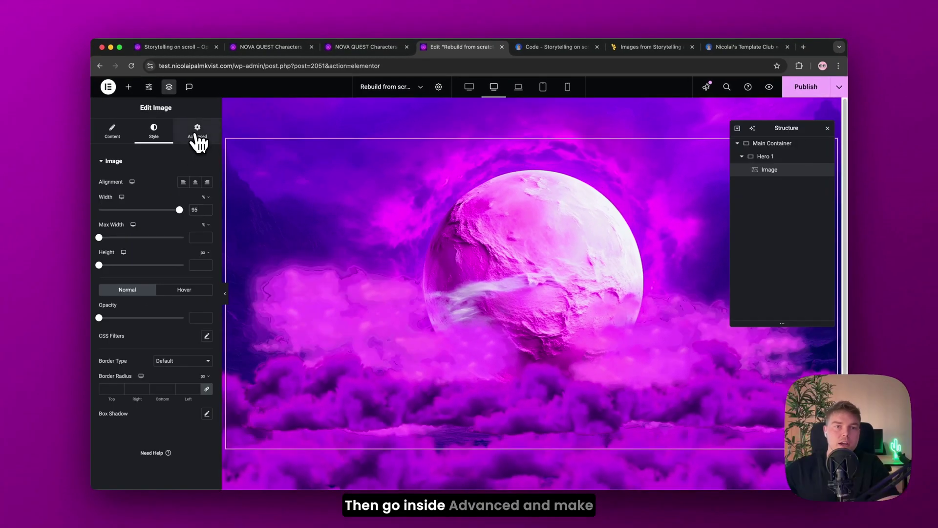
Step: Give the moon image a -100 px bottom margin and a Z-Index of 5
click(198, 132)
click(109, 191)
text(0)
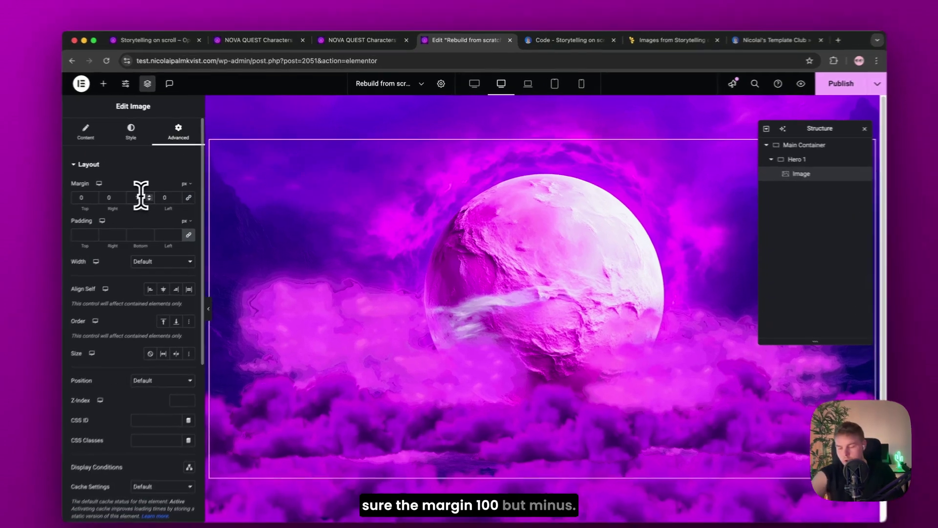
click(162, 191)
text(10)
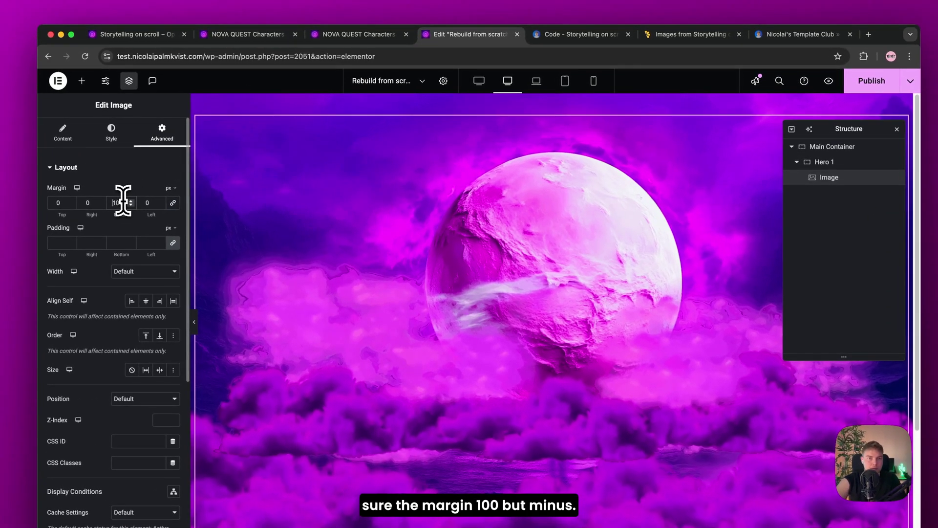
text(-)
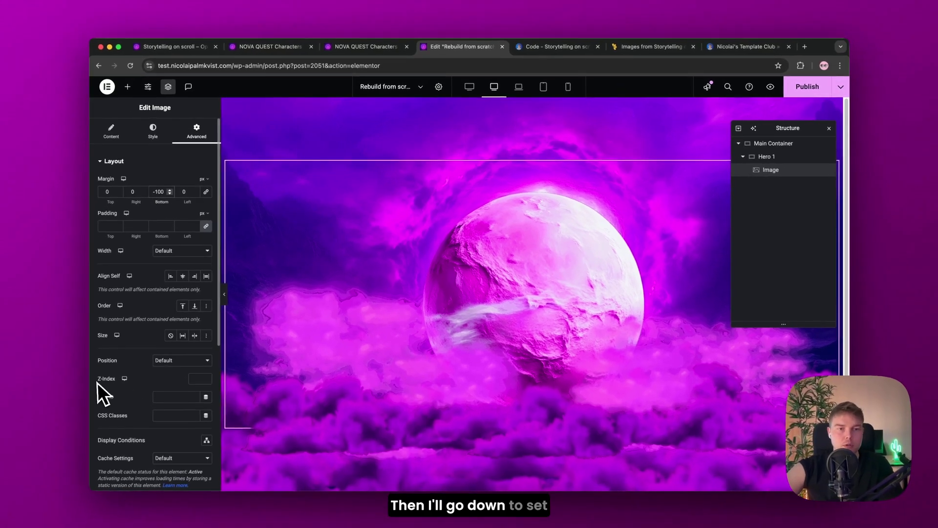
drag(48, 423, 149, 423)
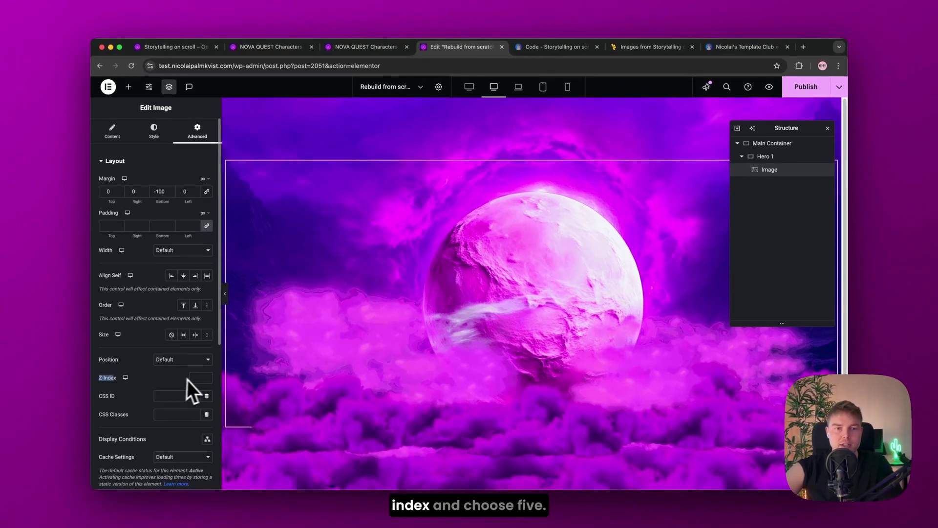
click(195, 377)
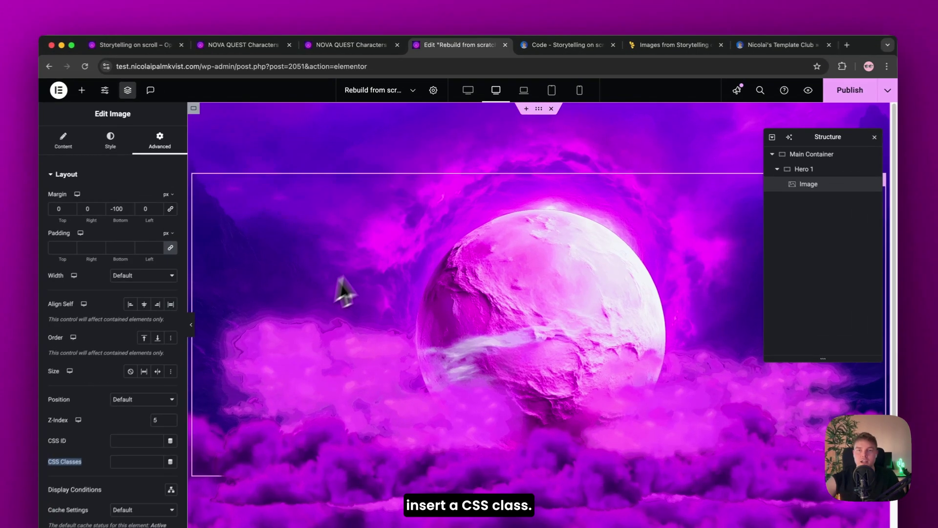
Step: Copy the 'moon' class name from the CSS classes list on the code materials page
click(561, 48)
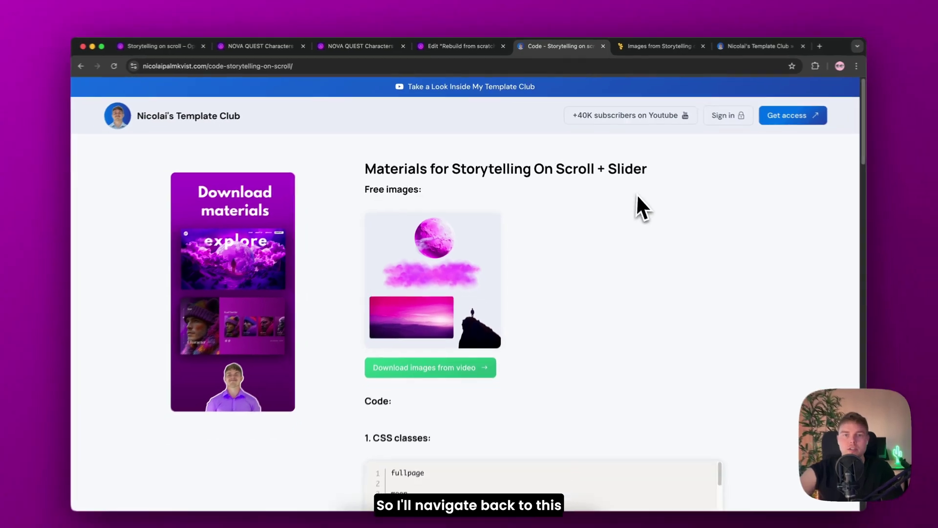
scroll(637, 203, down, 7)
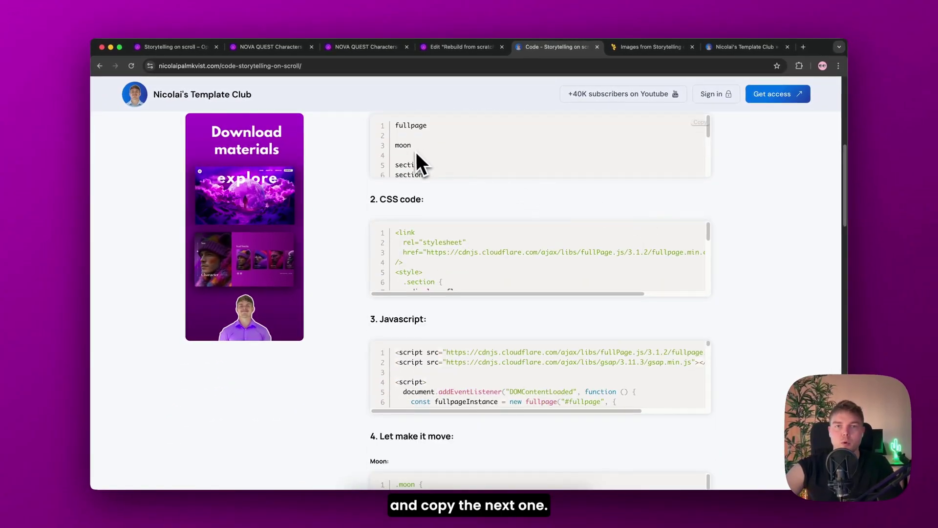
scroll(417, 146, up, 1)
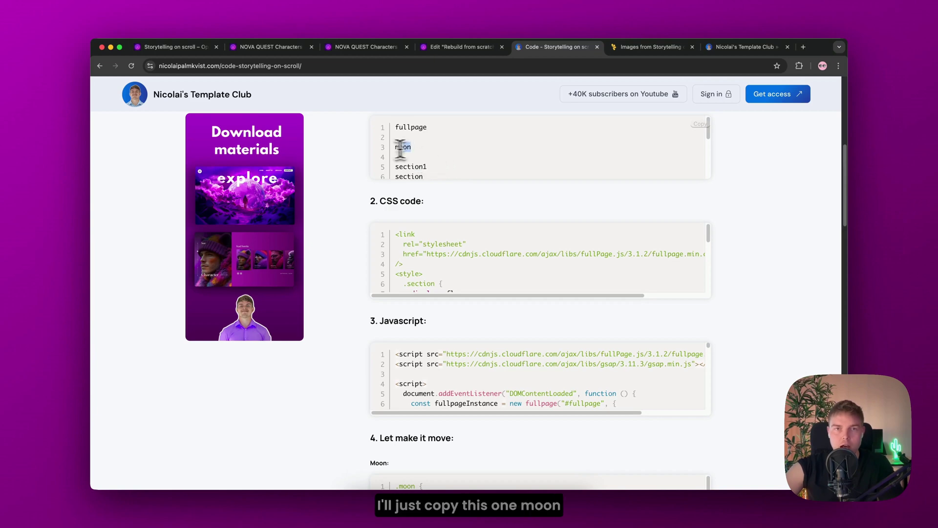
right_click(396, 148)
click(408, 166)
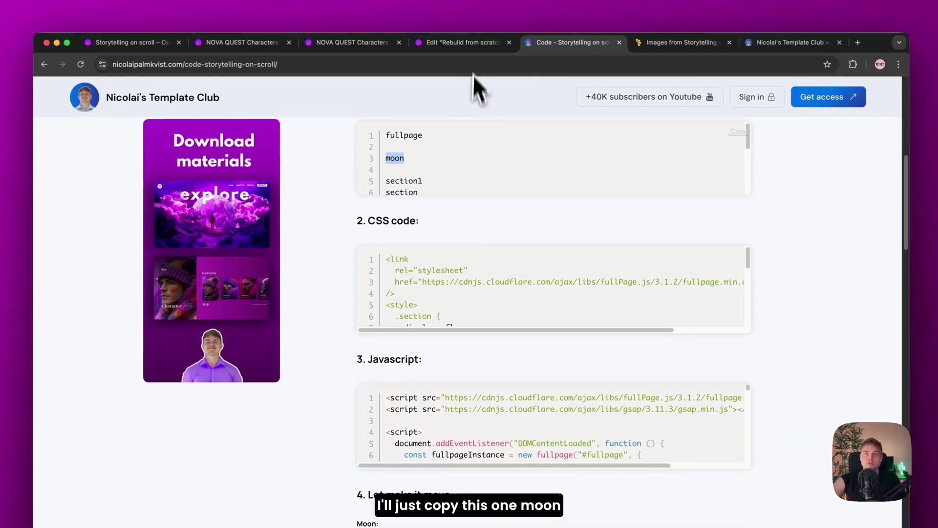
click(467, 43)
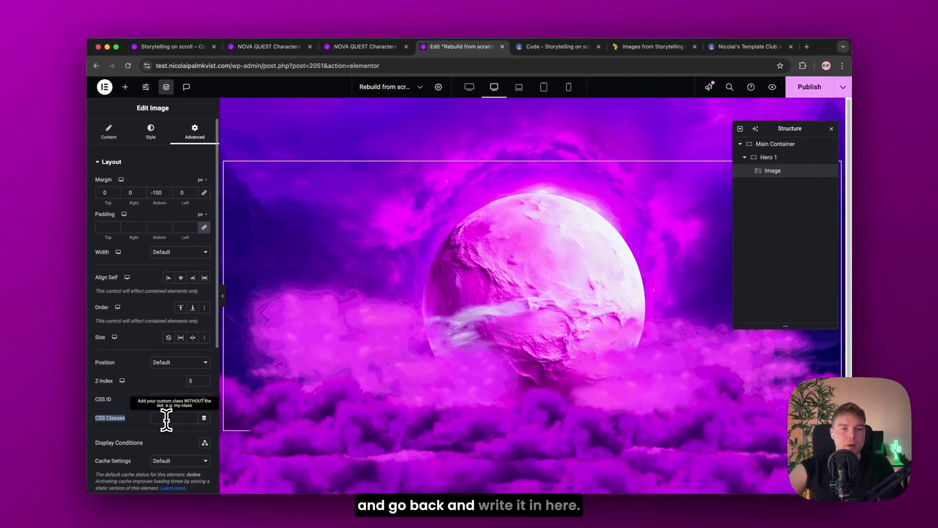
Step: Paste 'moon' into the moon image's CSS Classes field
click(175, 414)
key(super+v)
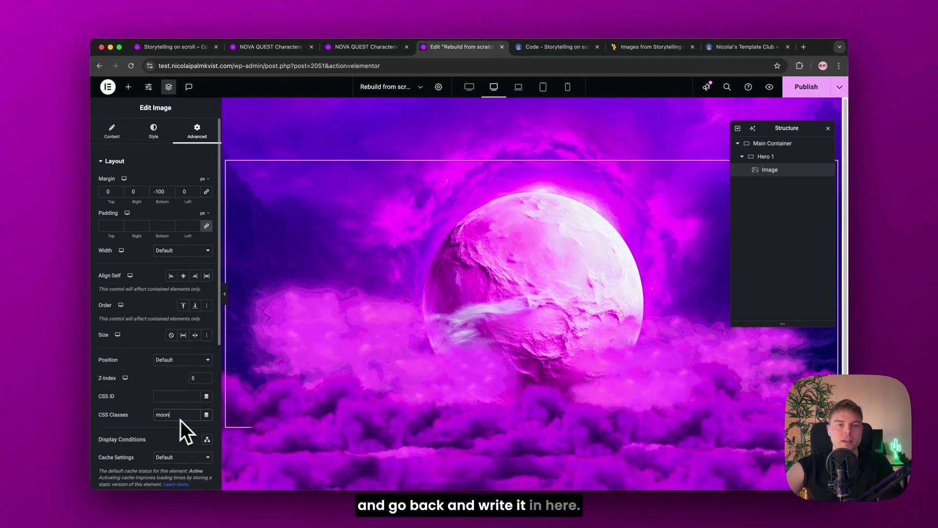
scroll(212, 430, down, 3)
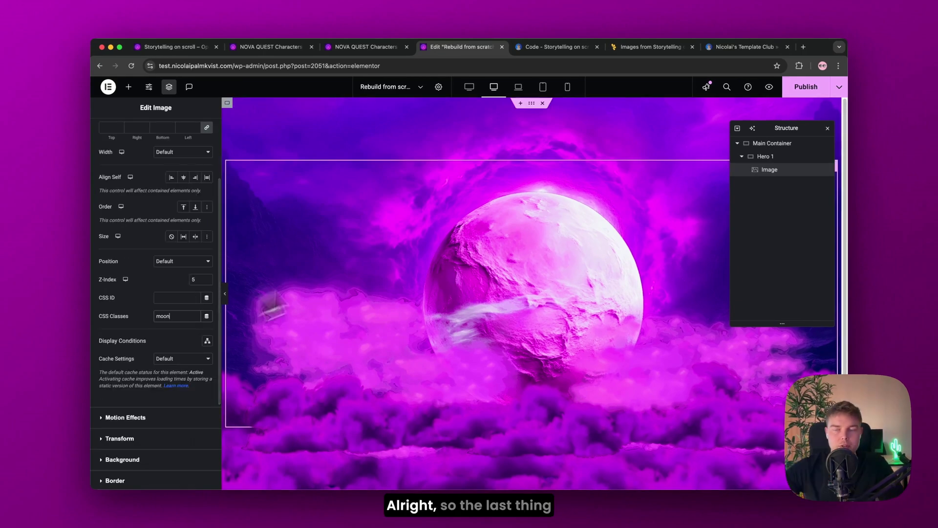
Step: Add a Heading widget above the moon image in Hero 1 and begin typing the UNSEEN UNIVERSE title
click(771, 157)
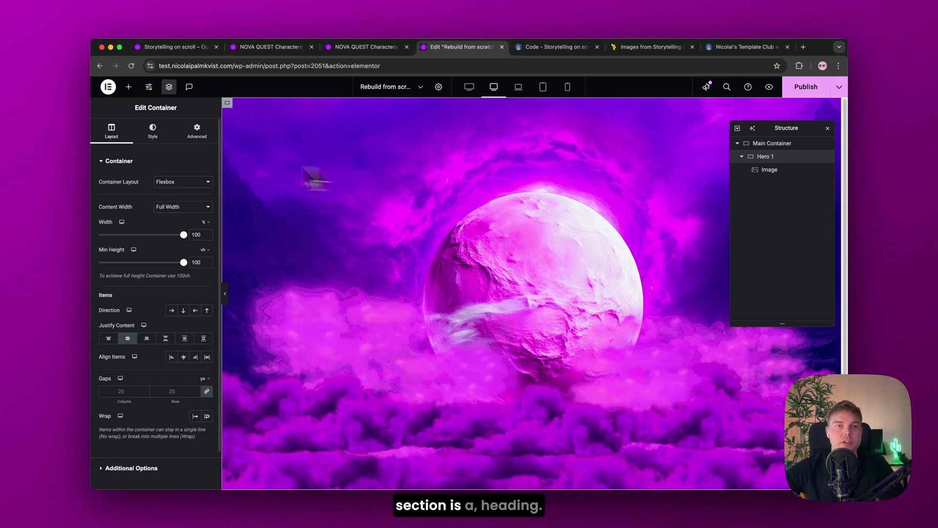
click(128, 87)
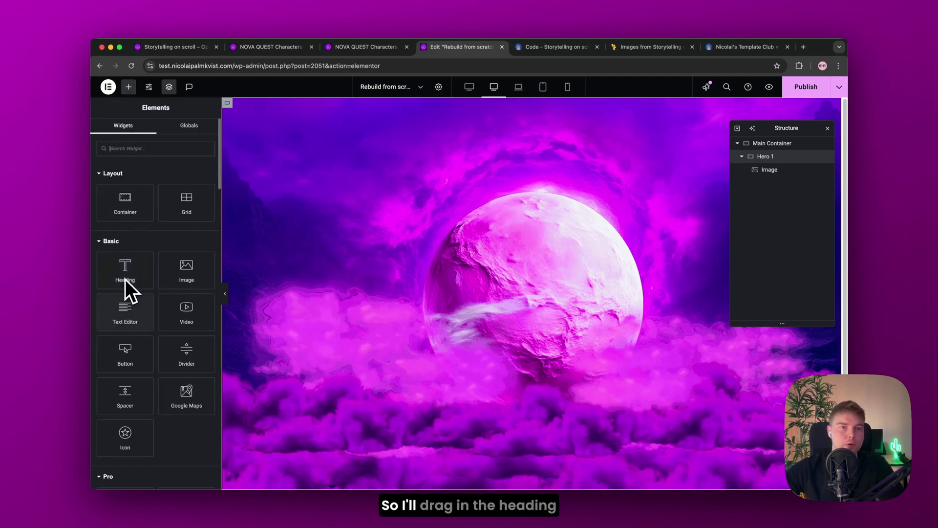
drag(125, 280, 515, 183)
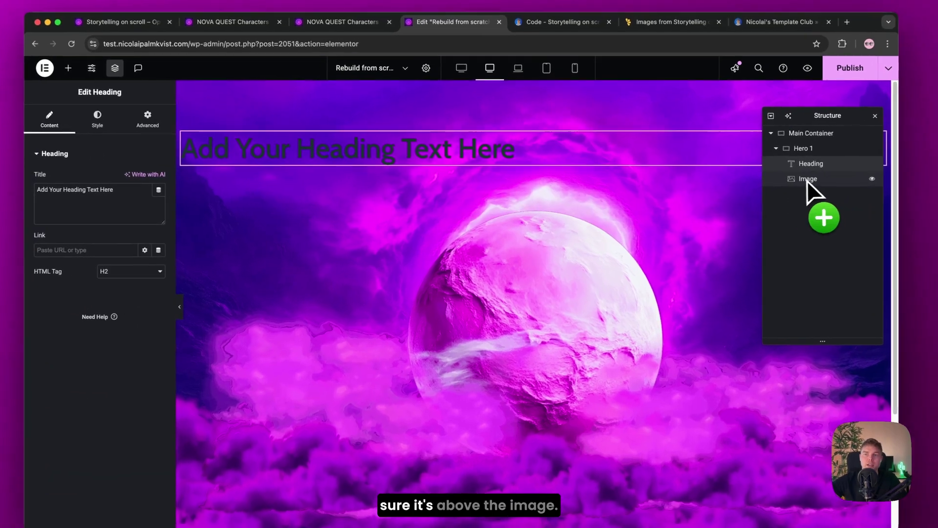
drag(807, 181, 822, 166)
click(81, 202)
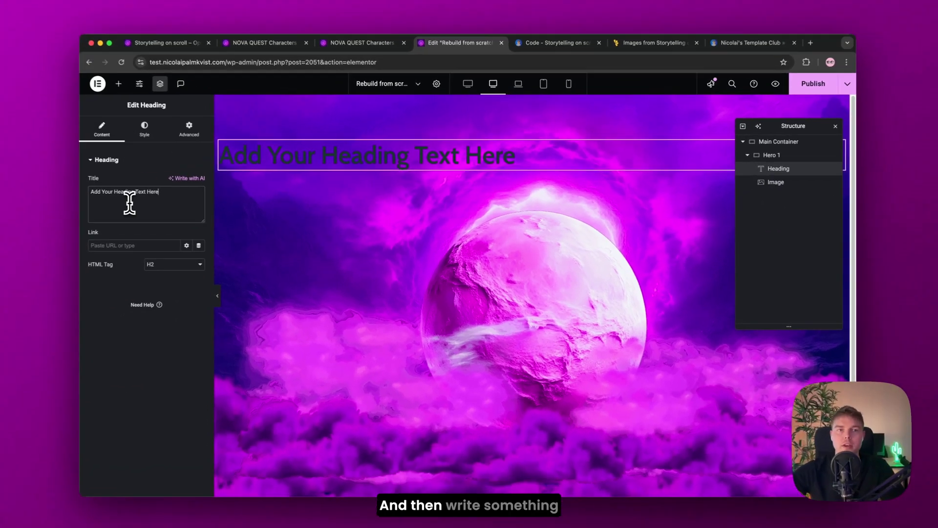
key(super+a)
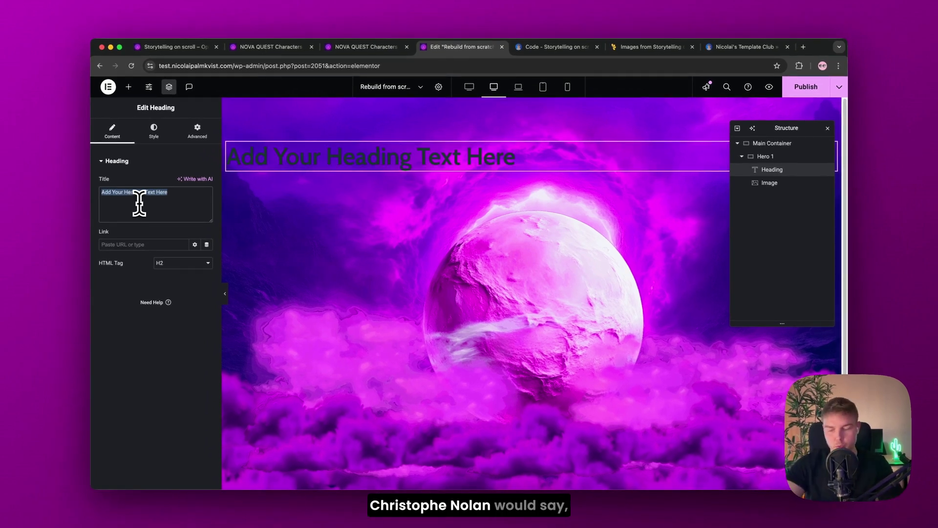
text(UNSEEN)
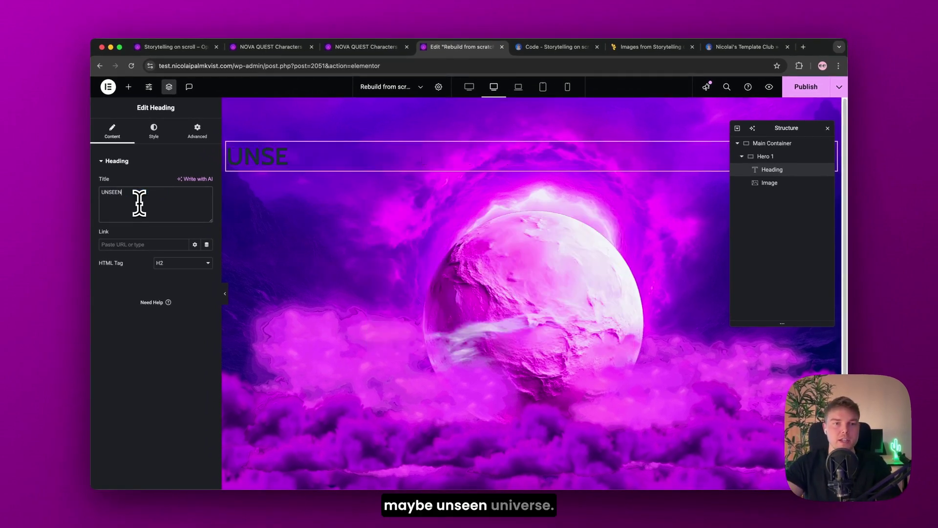
text( UNIVERSE)
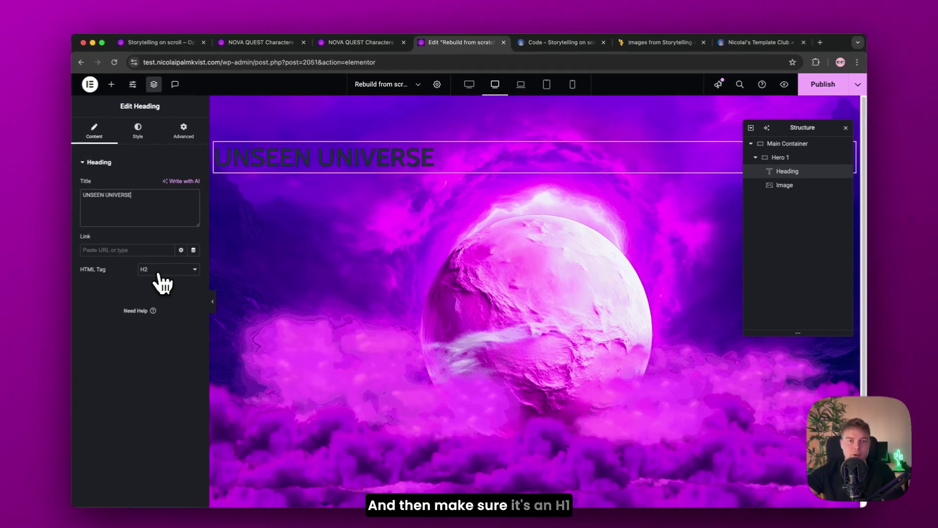
Step: Finish the 'UNSEEN UNIVERSE' title and make the heading an H1
click(176, 262)
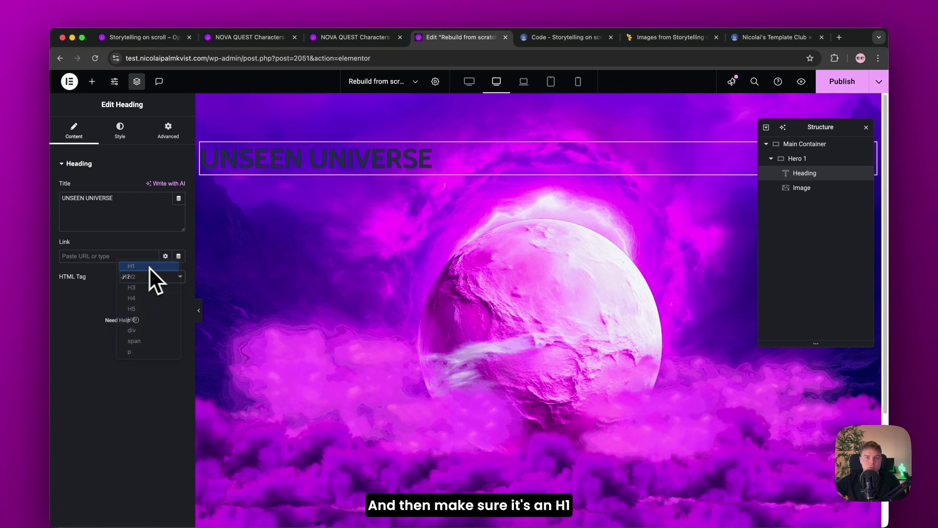
click(141, 265)
Step: Centre the heading and style it in white Oxanium, size 90, weight 800
click(125, 136)
click(153, 189)
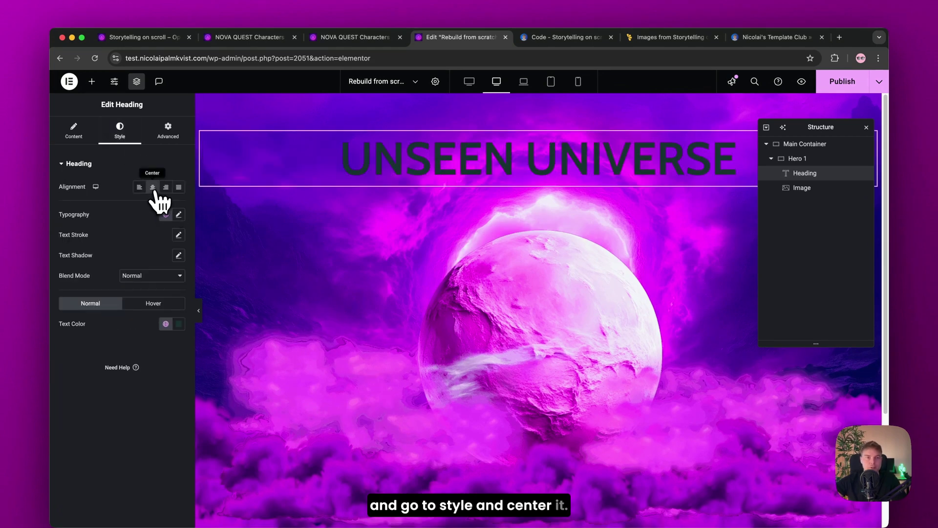
click(179, 215)
click(156, 262)
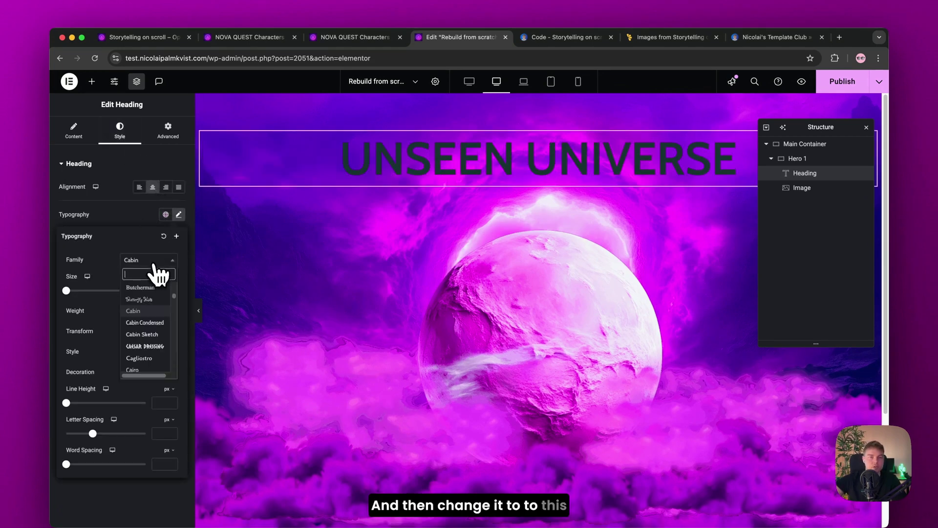
text(ox)
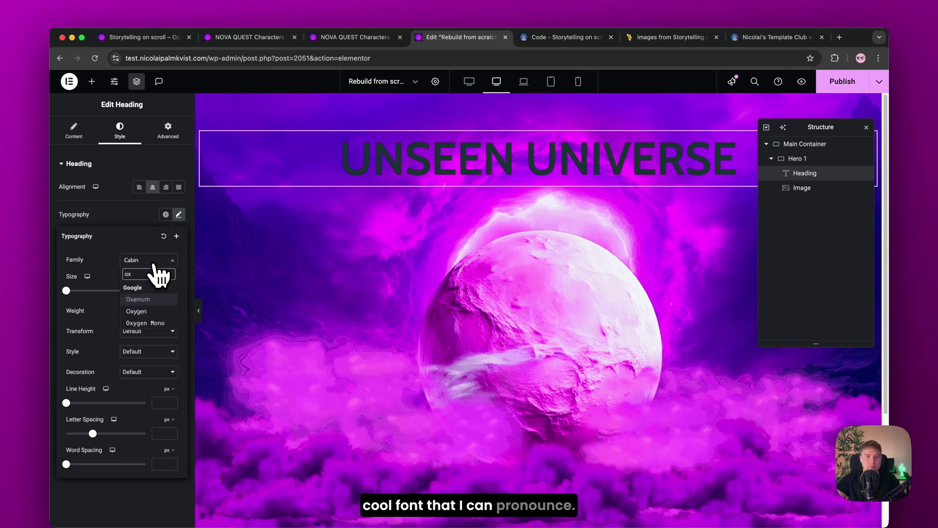
click(141, 299)
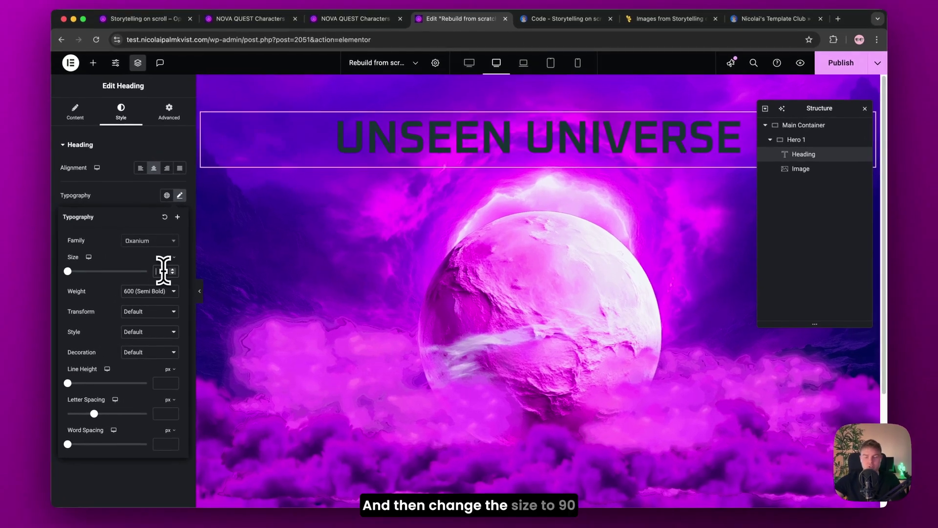
text(90)
click(147, 291)
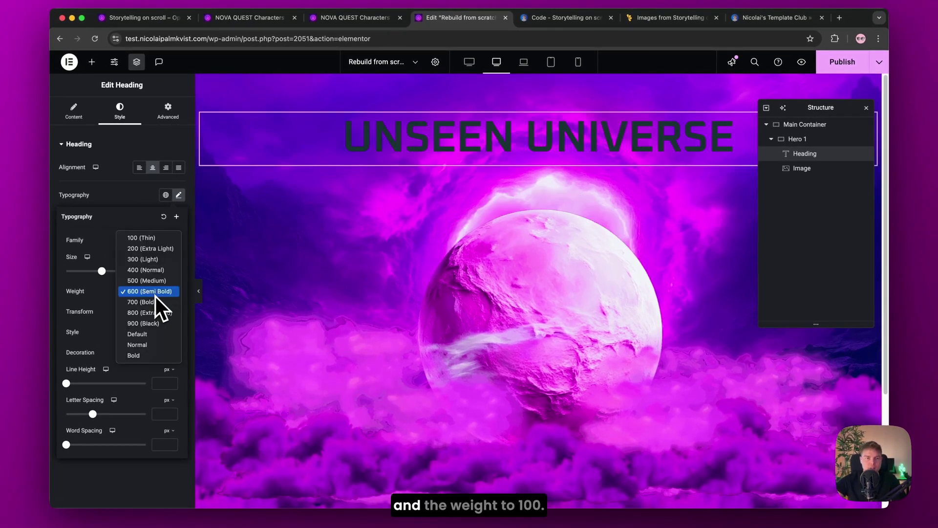
click(156, 312)
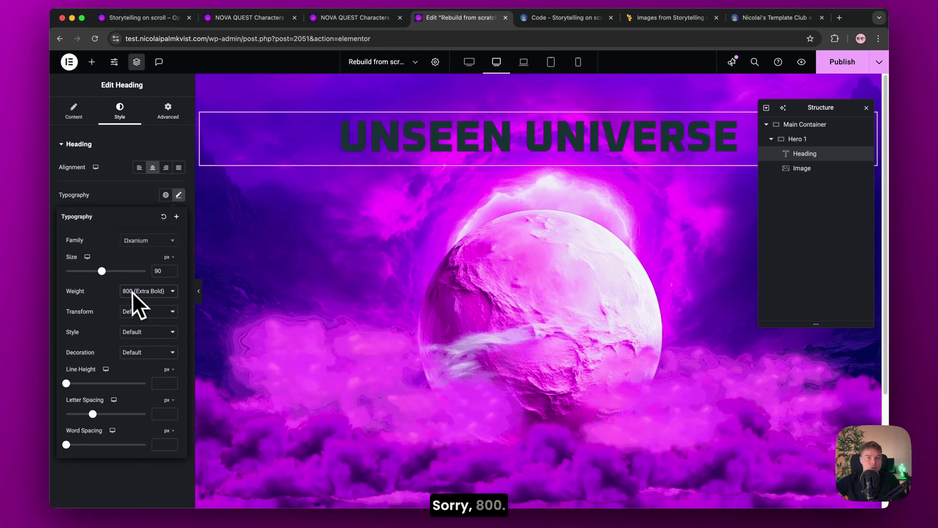
click(180, 196)
click(179, 304)
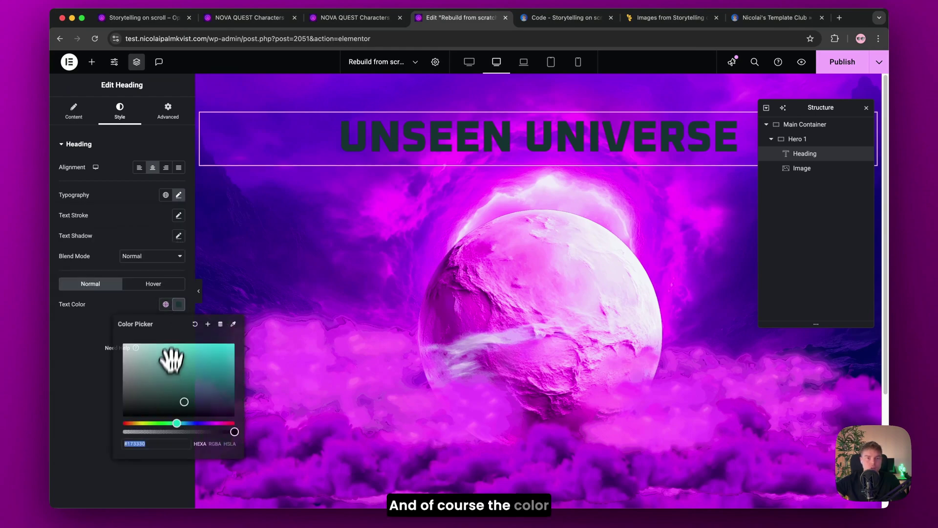
drag(185, 398, 124, 342)
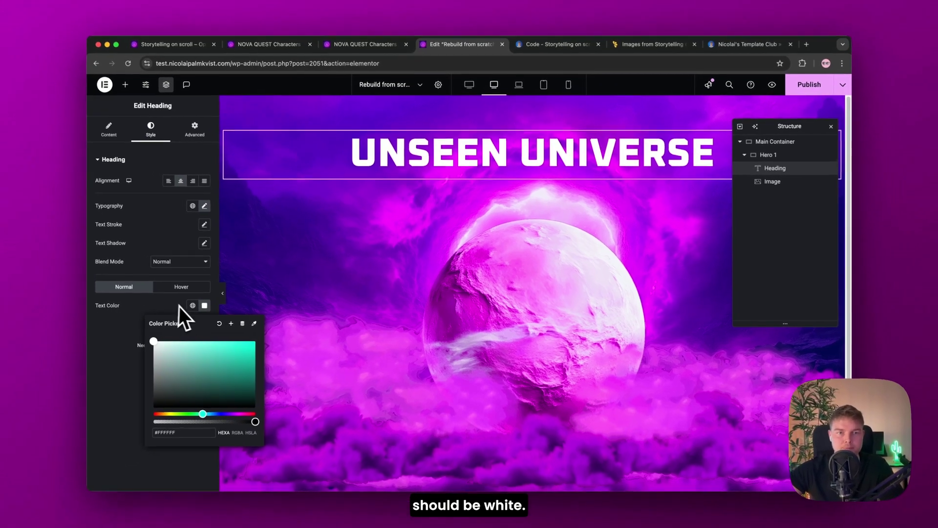
Step: Set the heading's bottom margin to -140 px, then adjust the moon image's top margin
click(183, 304)
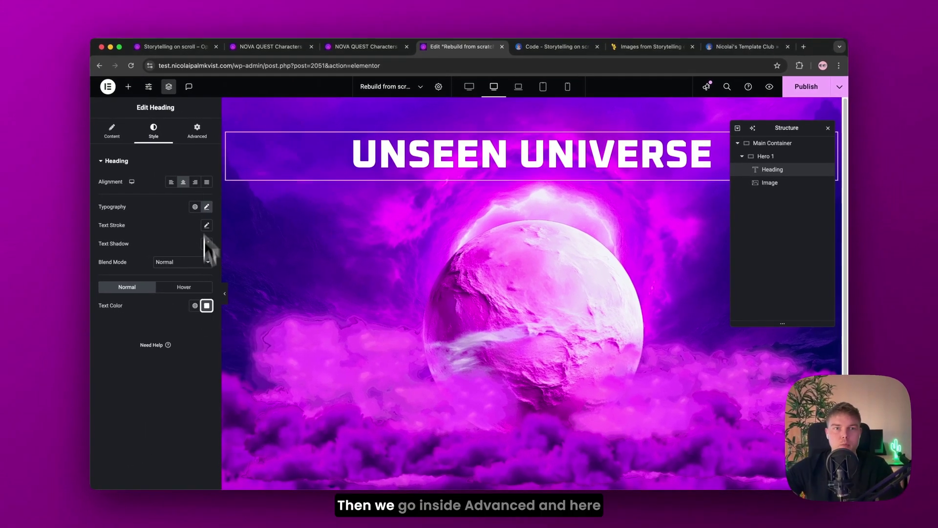
click(175, 120)
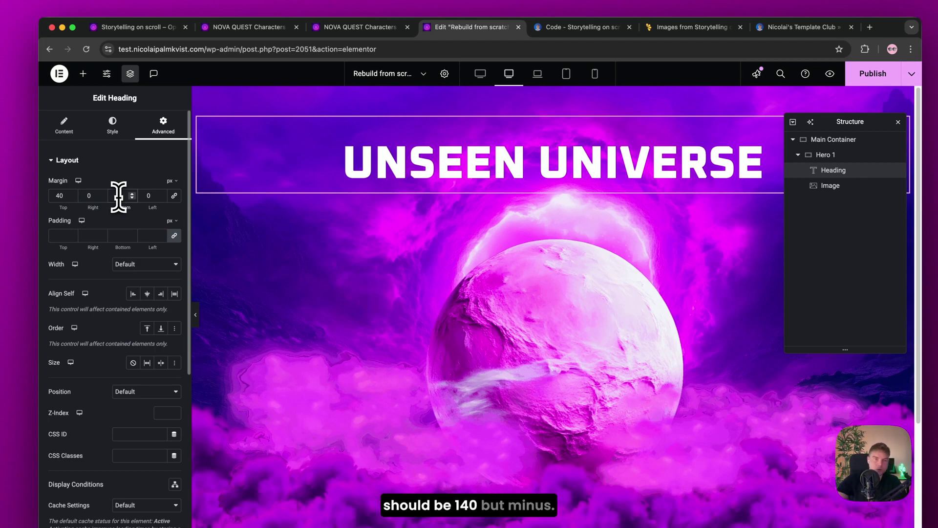
text(140)
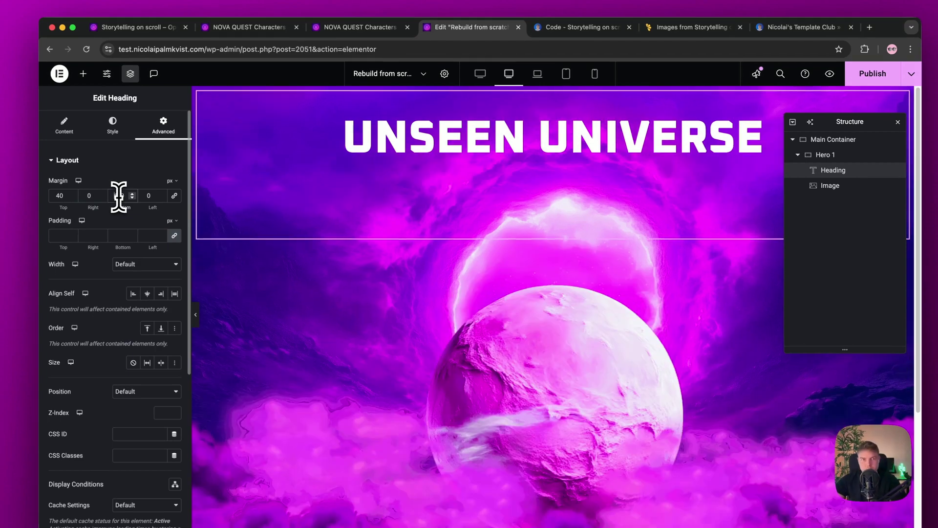
click(119, 196)
text(-164)
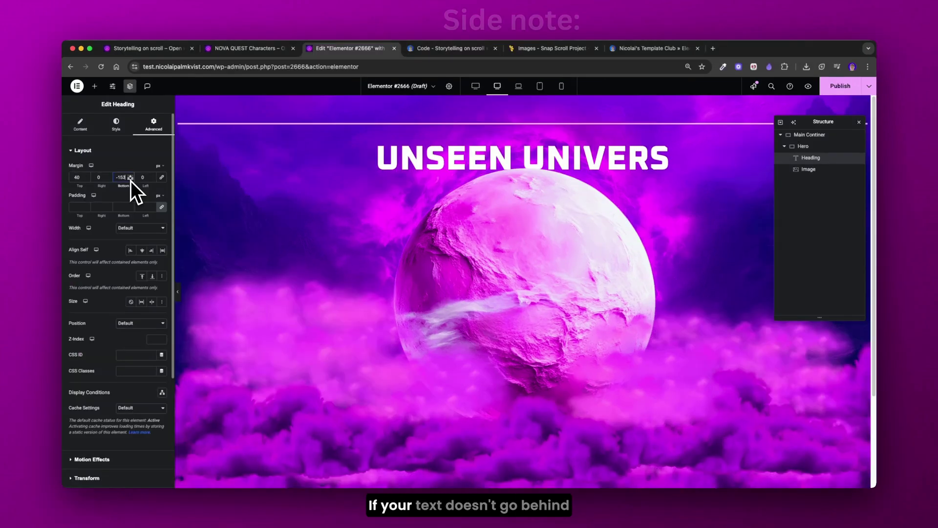
click(811, 169)
drag(89, 180, 89, 180)
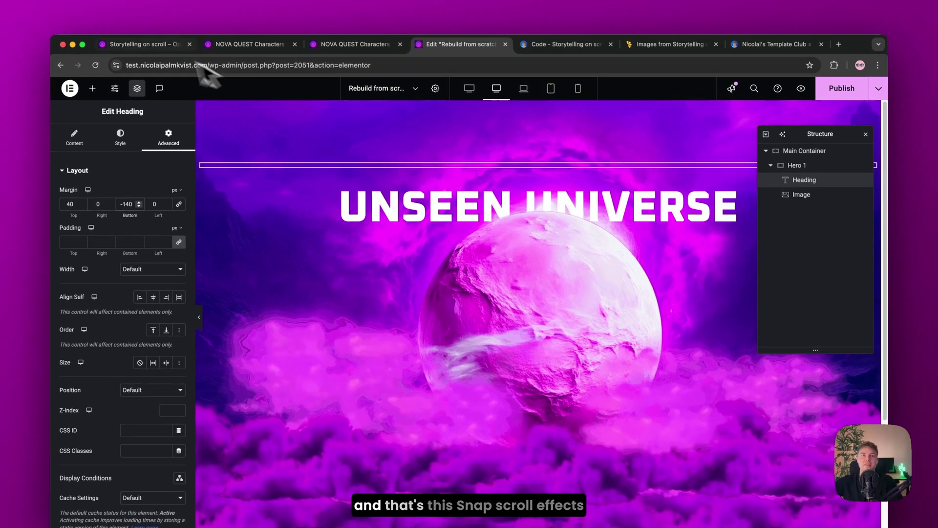
Step: Scroll through the finished storytelling page on the live site
click(173, 47)
scroll(624, 216, down, 3)
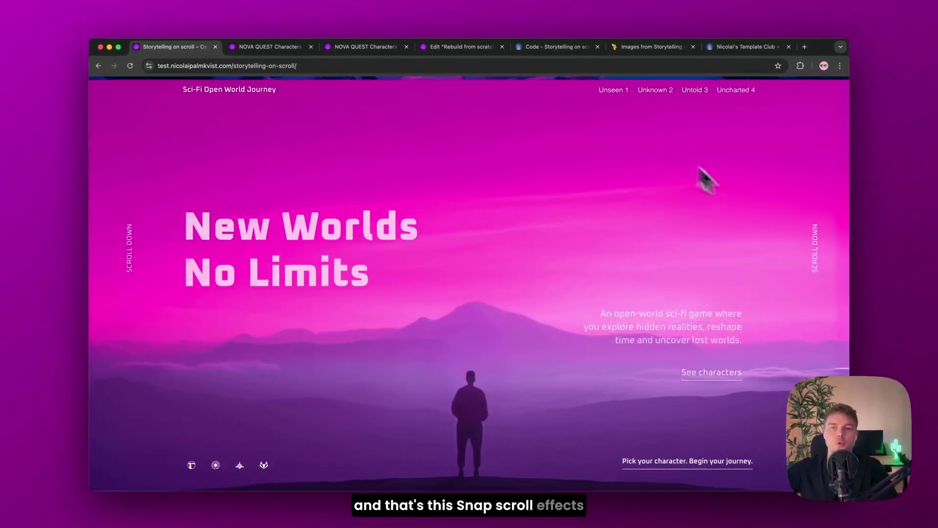
scroll(684, 201, down, 3)
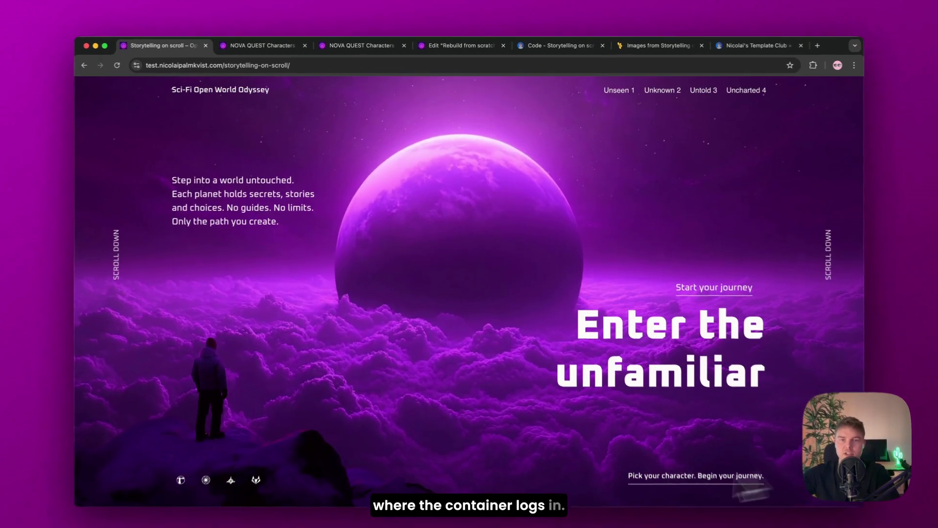
Step: Open and scroll the Full Page Snap On Scroll live demo from the template library
click(755, 45)
scroll(326, 214, up, 2)
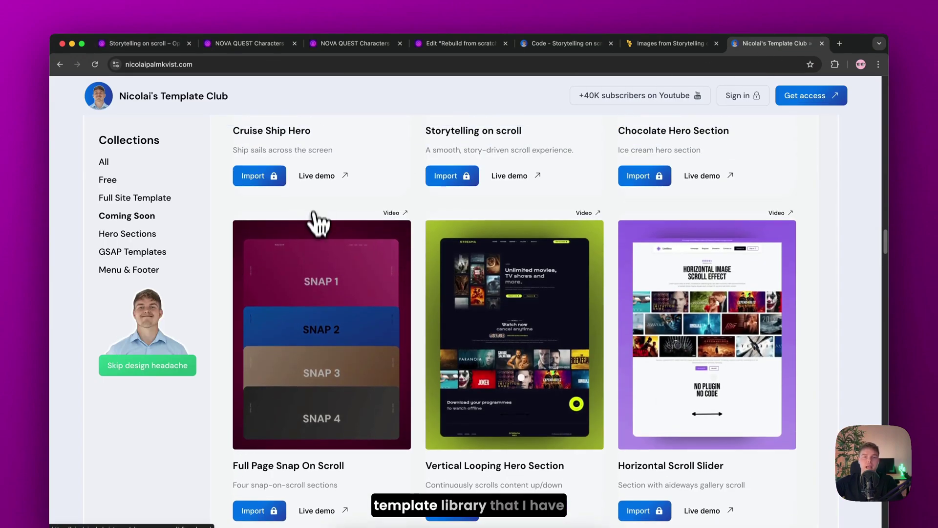
scroll(315, 293, down, 3)
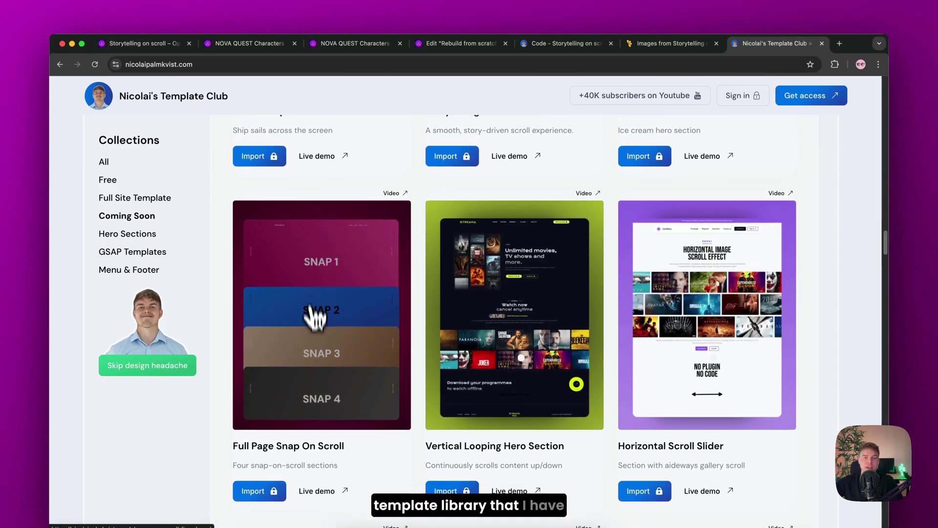
click(295, 237)
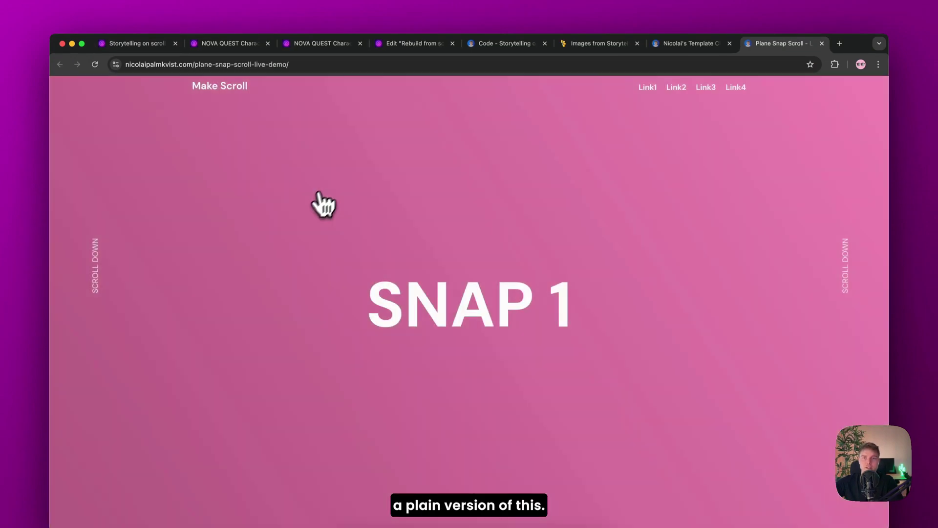
scroll(766, 203, down, 6)
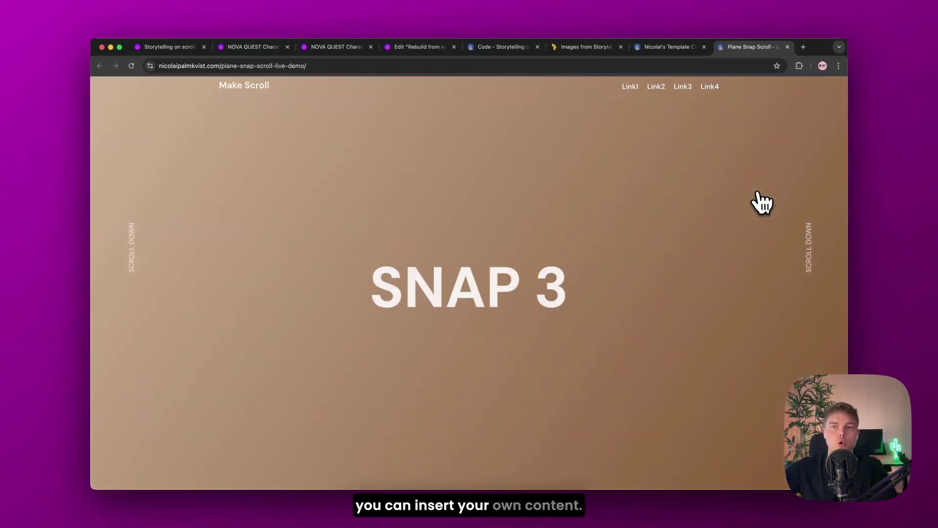
scroll(763, 203, down, 3)
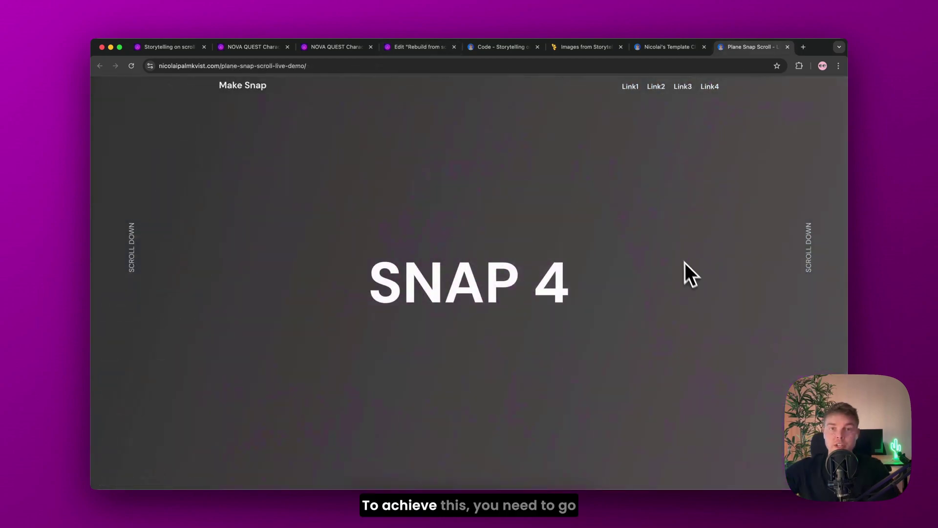
click(508, 46)
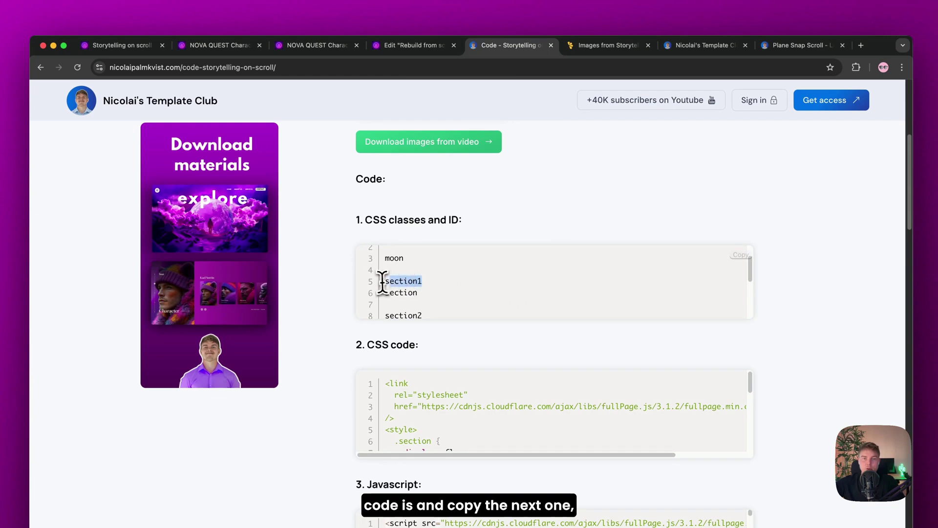
Step: Paste section1 into Hero 1's CSS ID field
click(415, 48)
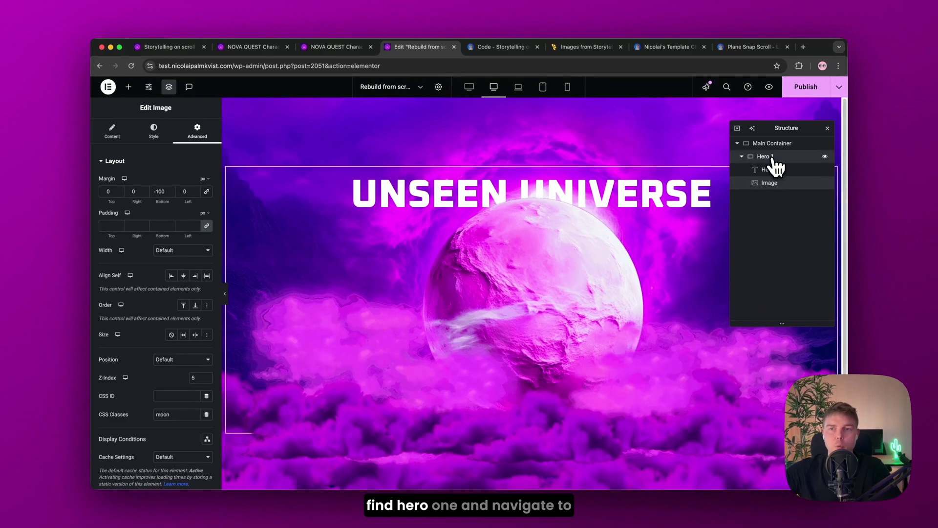
click(772, 160)
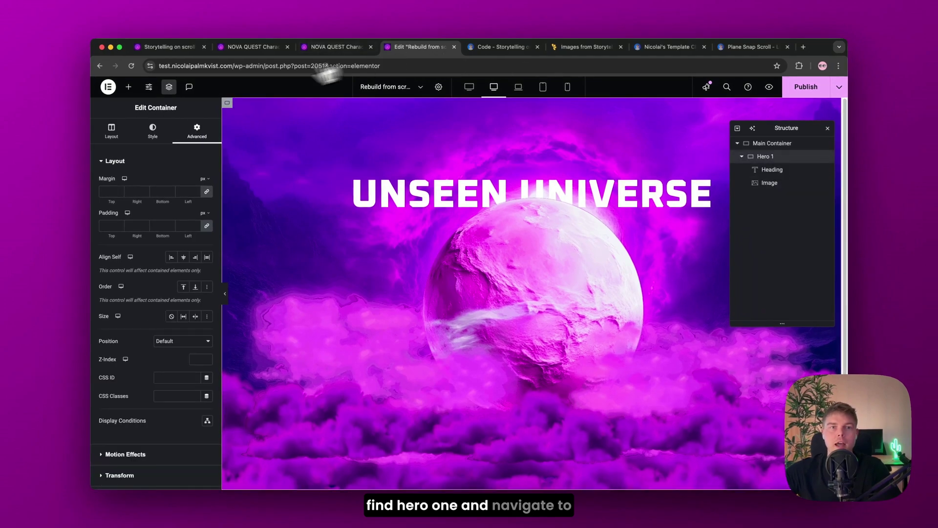
scroll(197, 227, down, 3)
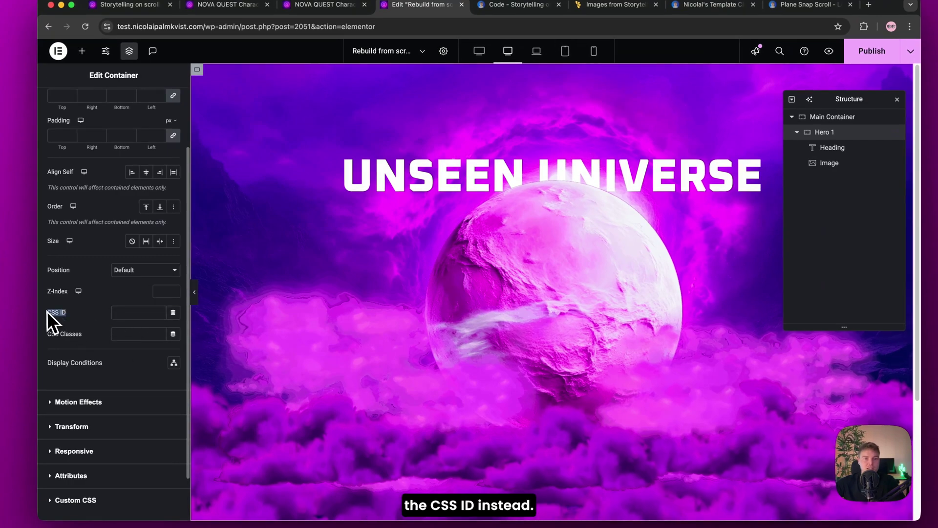
click(128, 313)
text(section1)
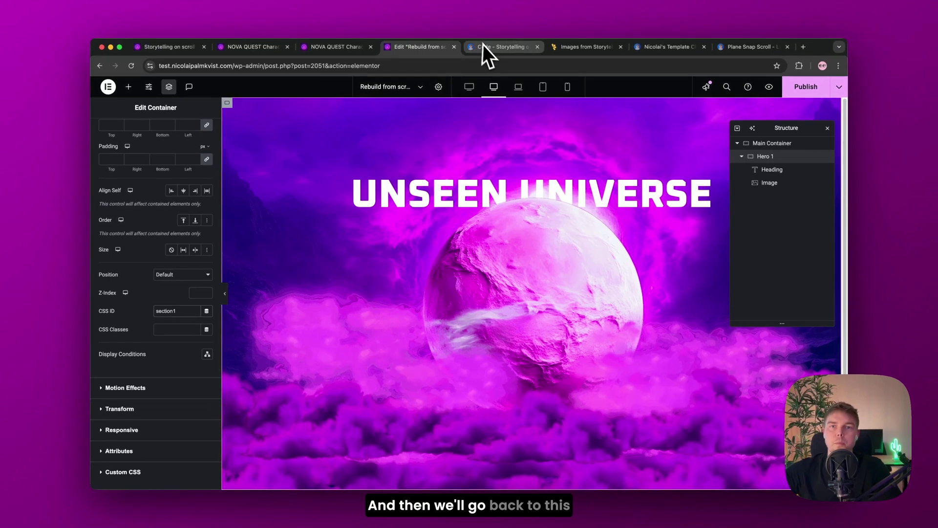
Step: Copy the class name 'section' from the code page for Hero 1's CSS Classes
click(500, 7)
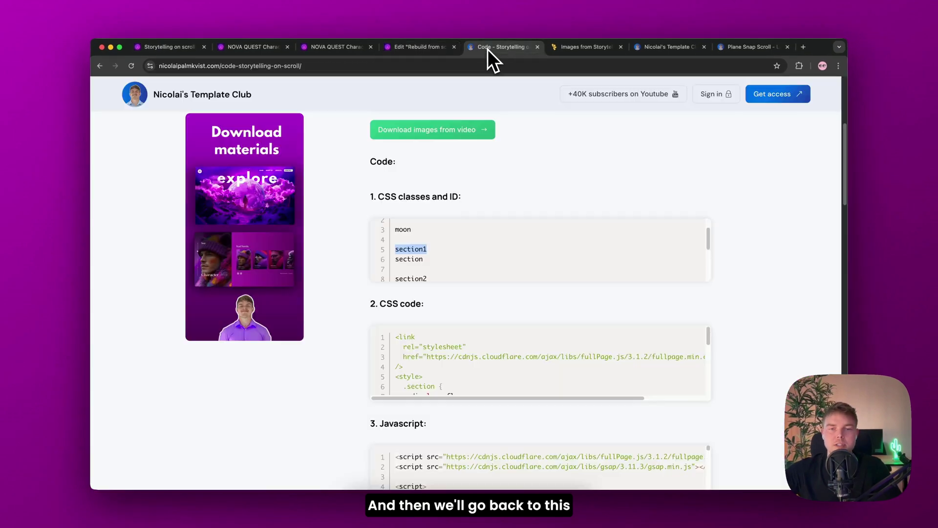
double_click(410, 259)
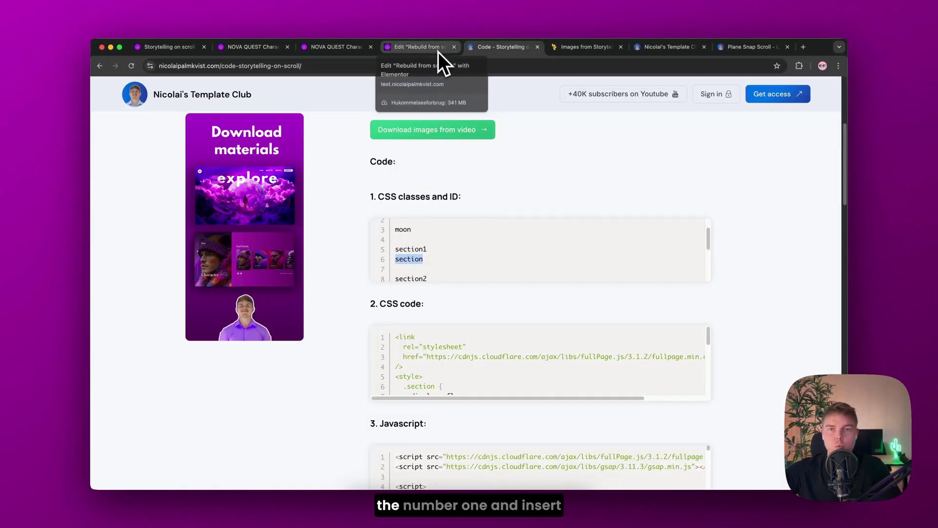
click(439, 52)
click(173, 329)
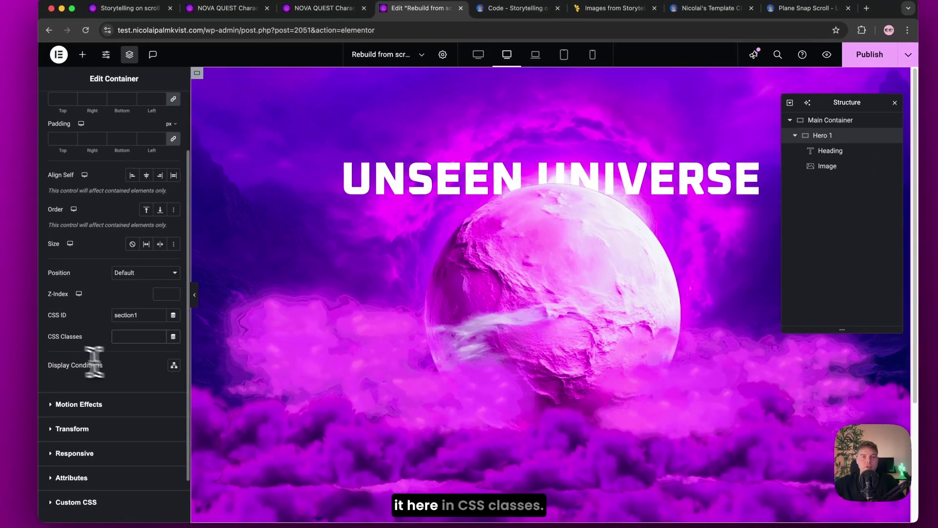
Step: Enter 'section' as Hero 1's CSS class and duplicate Hero 1 three times
text(section)
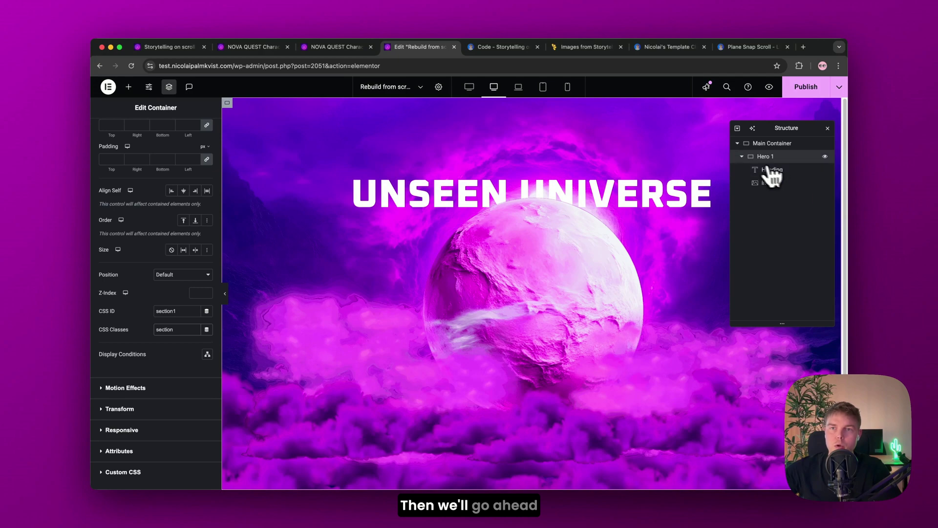
right_click(771, 157)
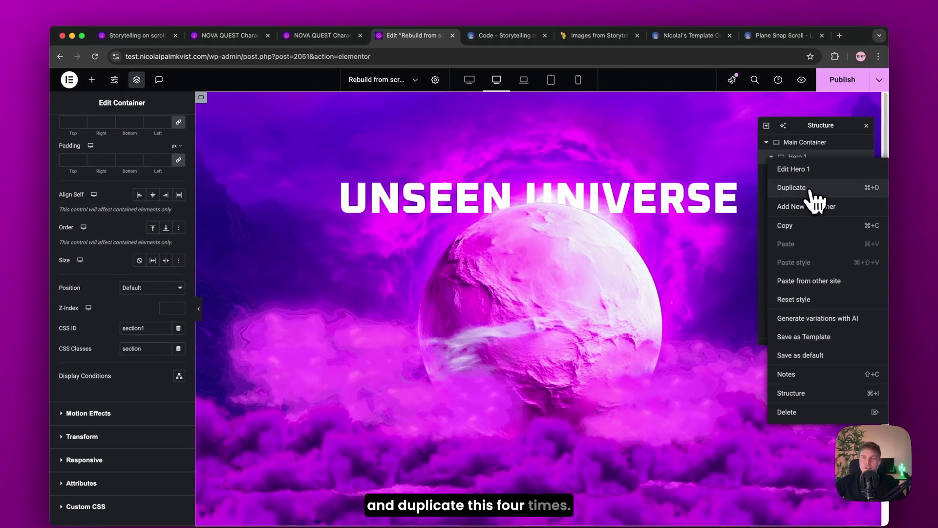
click(811, 190)
right_click(806, 202)
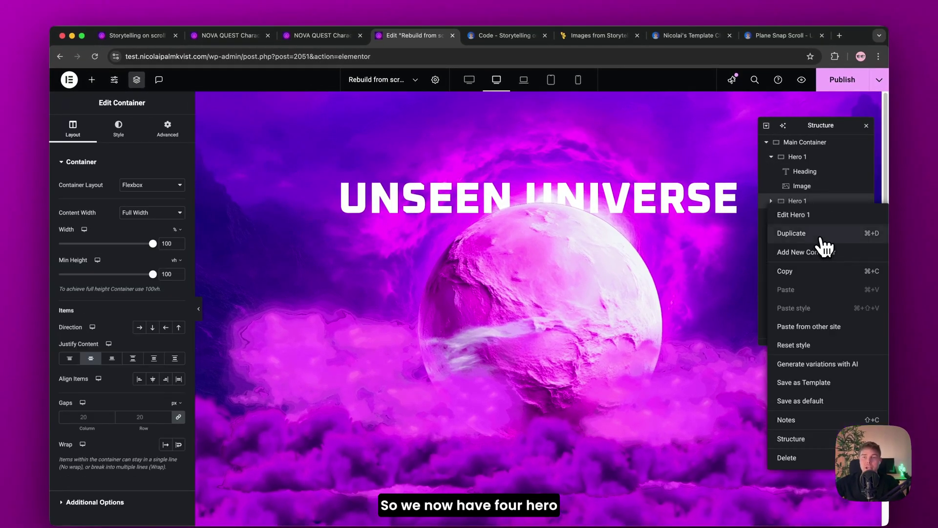
click(821, 237)
right_click(809, 203)
click(811, 233)
Step: Rename the copies Hero 2–4 and set Main Container's column and row gaps to 0
double_click(797, 201)
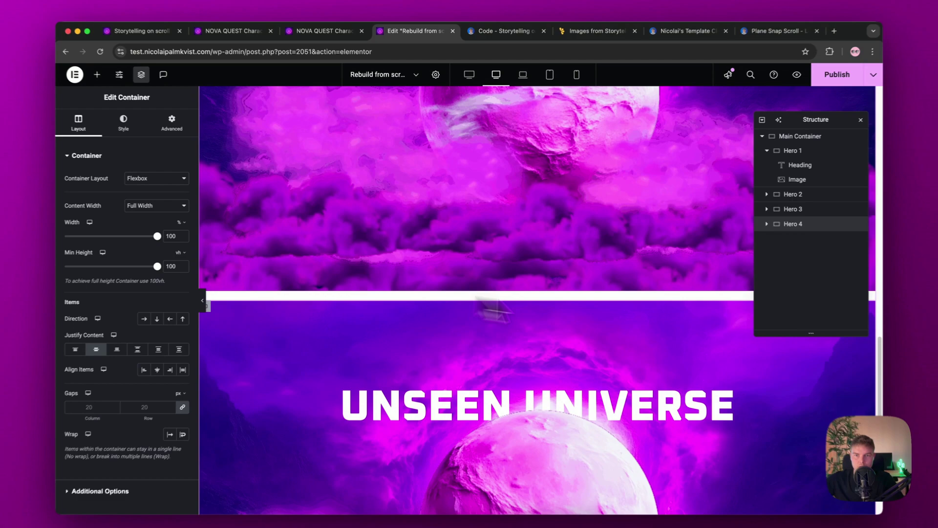
scroll(667, 264, up, 1)
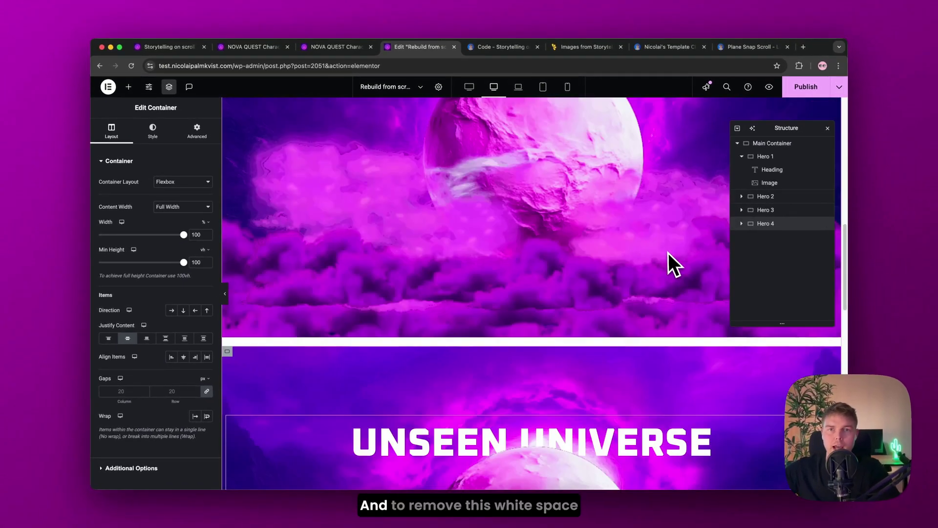
scroll(668, 264, down, 4)
scroll(602, 132, down, 3)
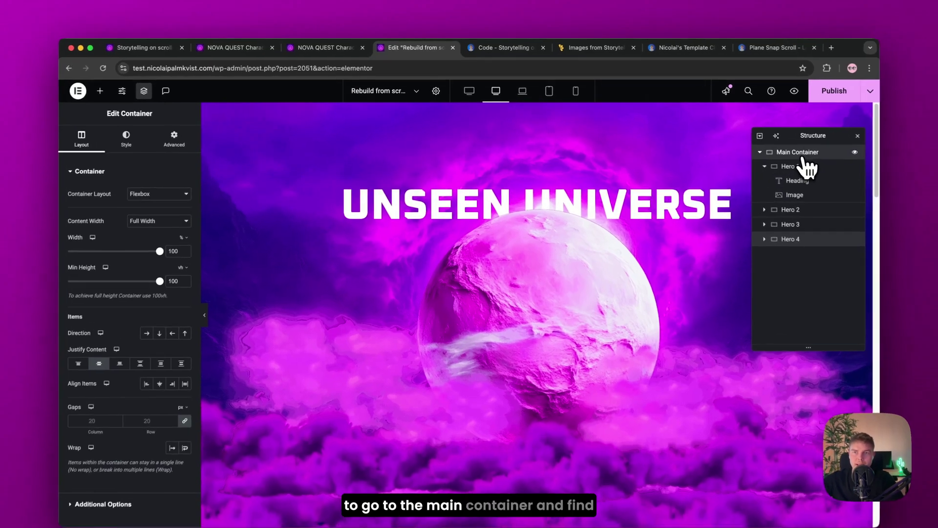
click(772, 143)
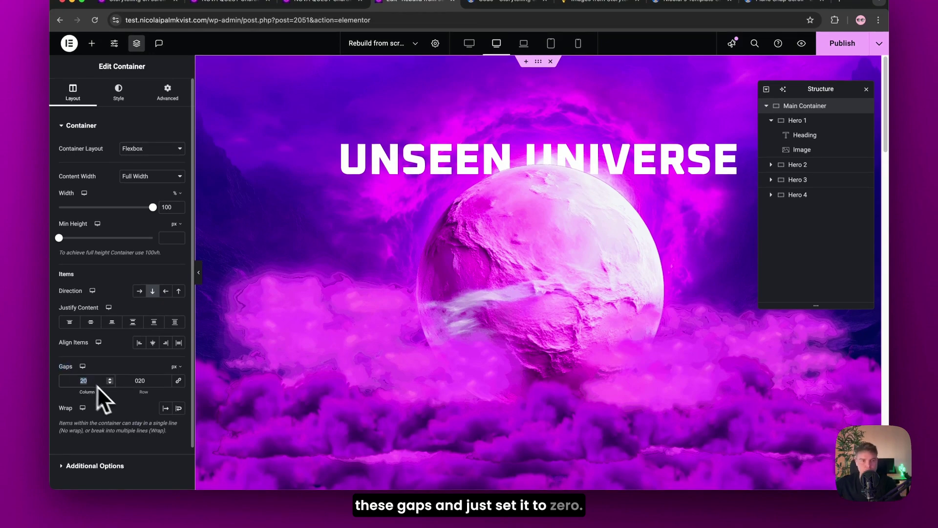
text(0)
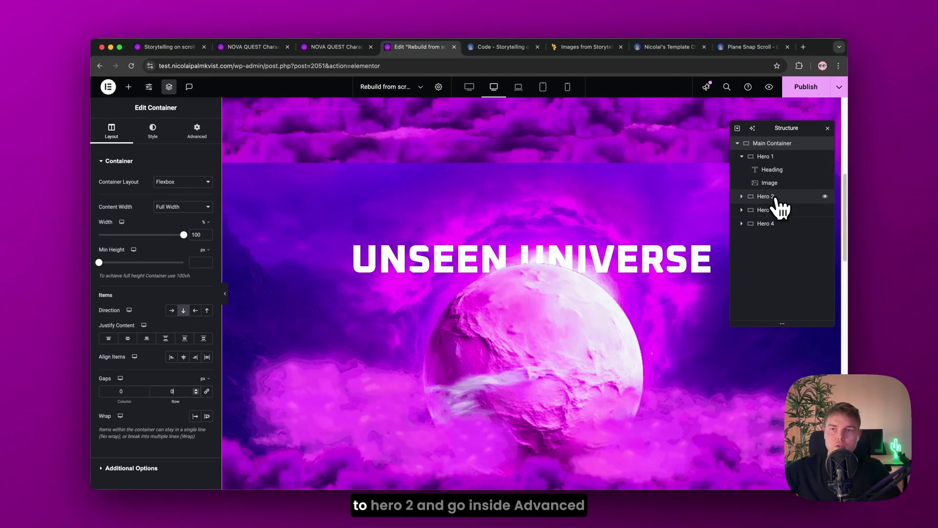
Step: Paste section2 into Hero 2's CSS ID in its Advanced settings
click(778, 197)
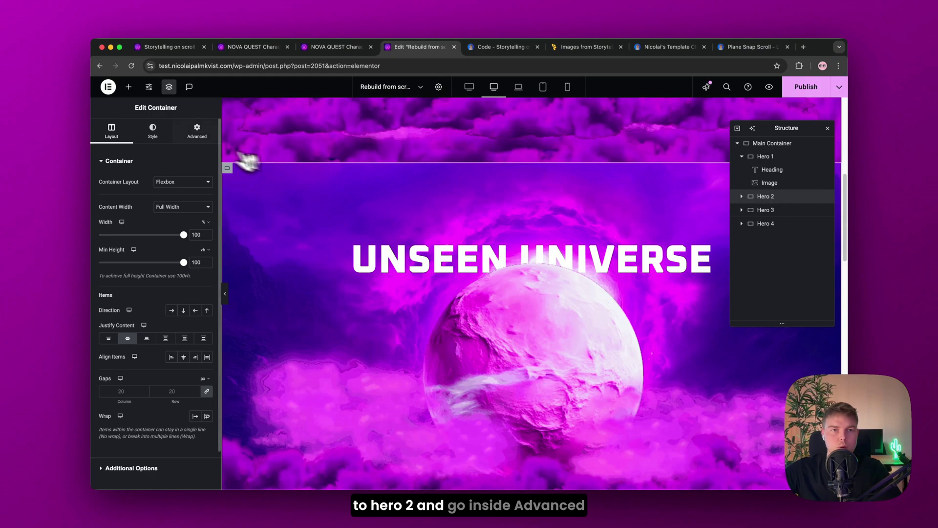
click(198, 138)
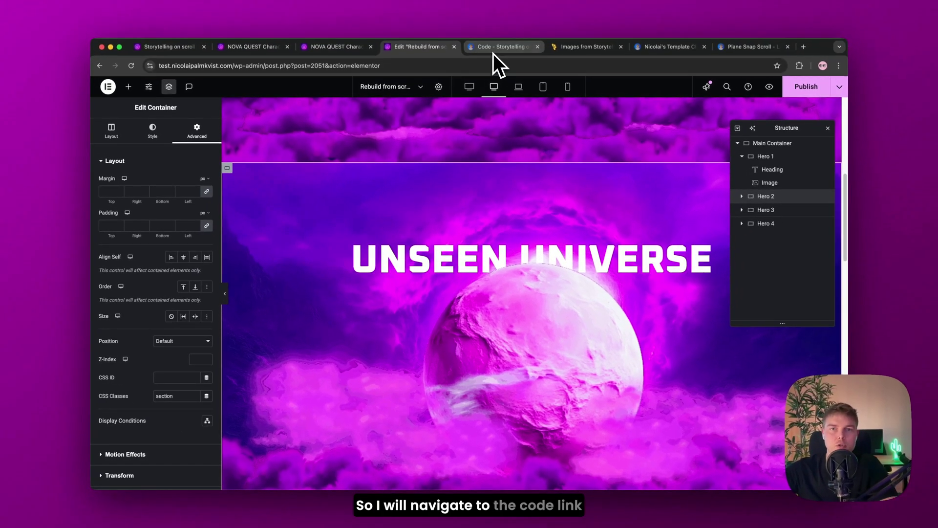
click(497, 49)
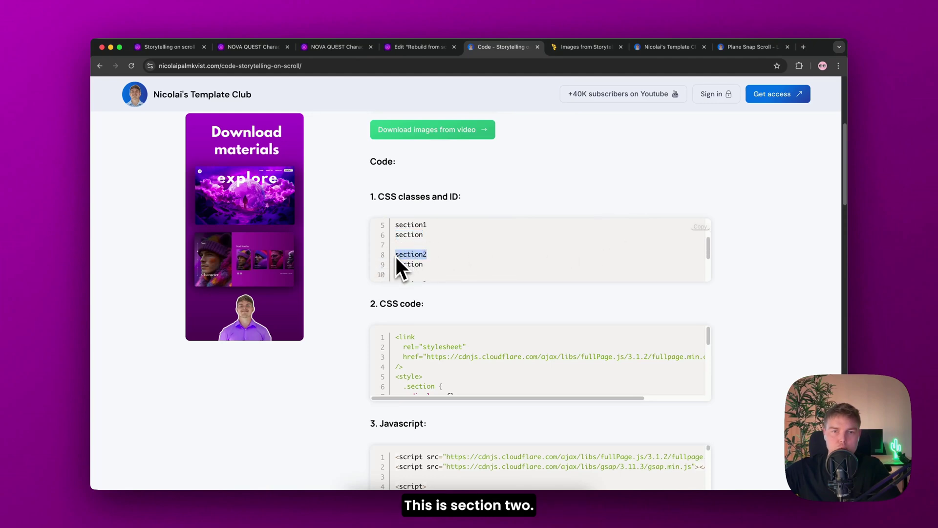
click(430, 51)
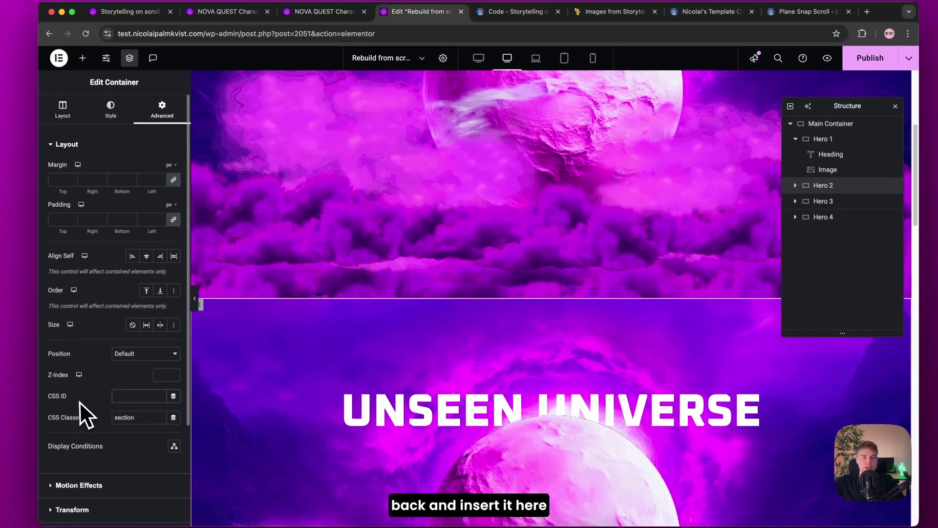
click(125, 396)
text(section2)
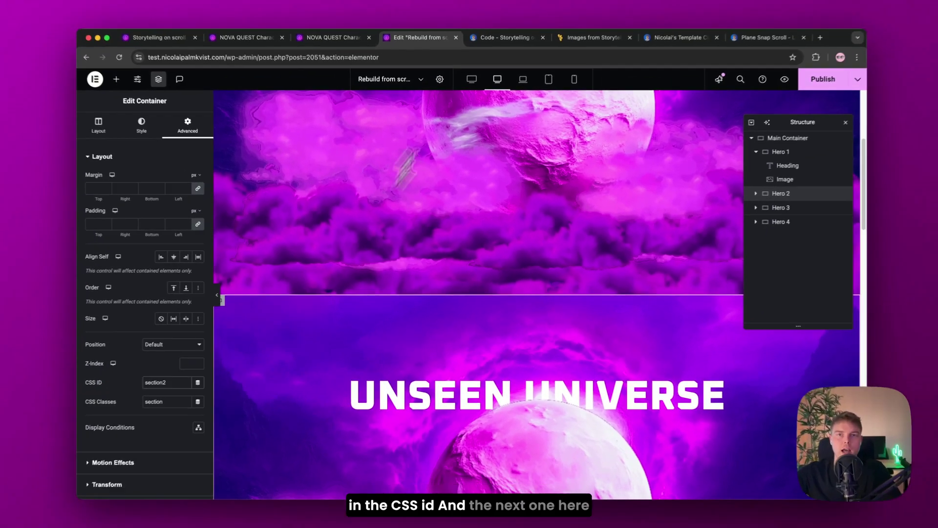
Step: Copy 'section' from the code page and add it as Hero 2's CSS class
click(503, 38)
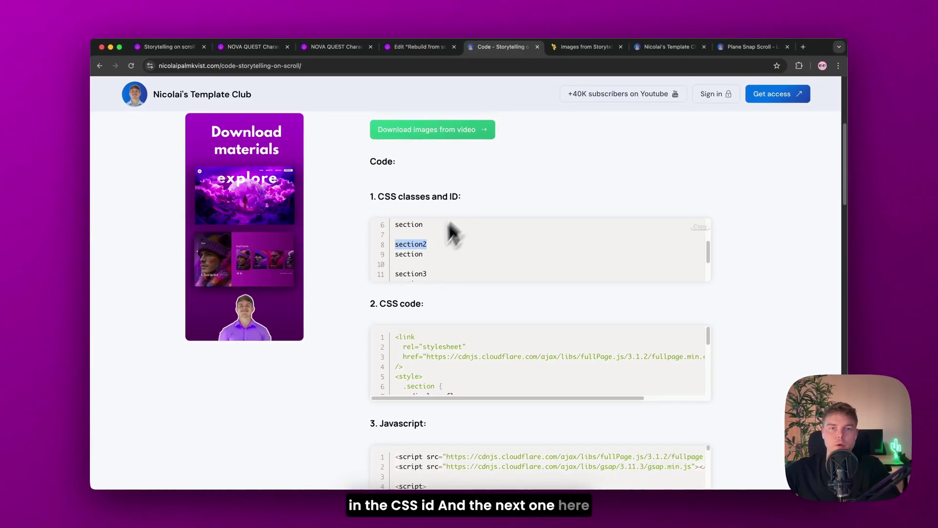
double_click(402, 254)
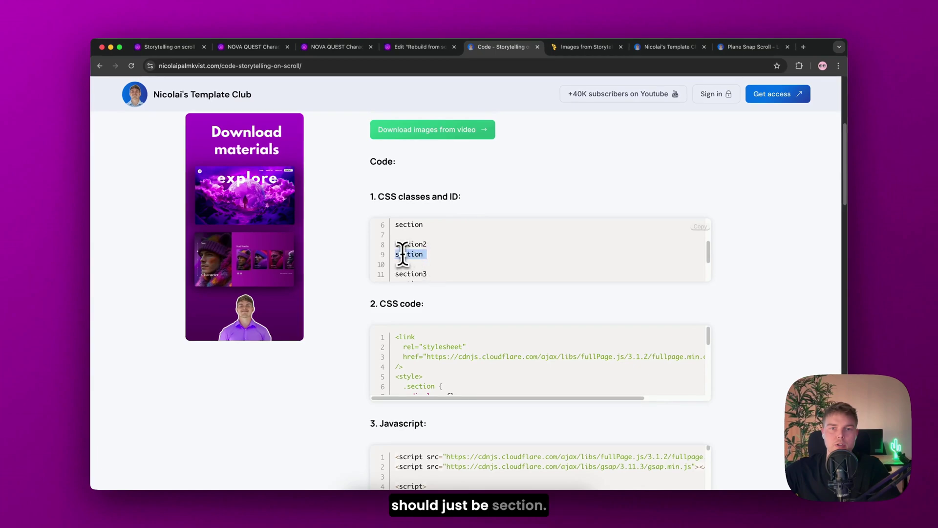
click(418, 47)
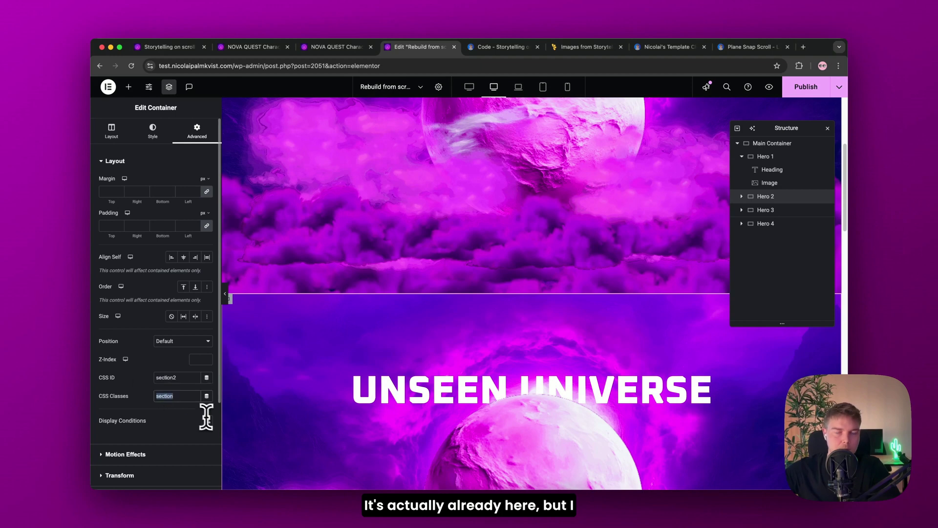
click(186, 406)
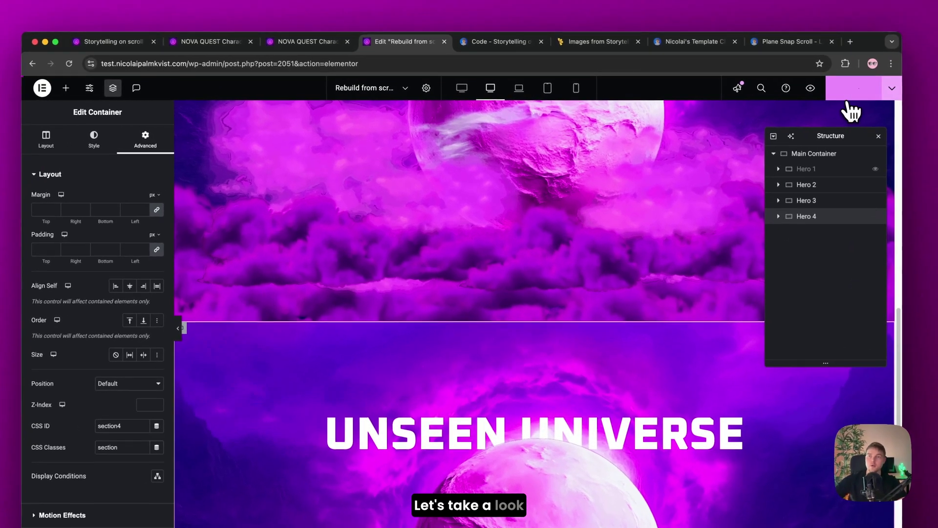
Step: Publish the page and open it with View Page
click(819, 94)
click(893, 89)
click(862, 161)
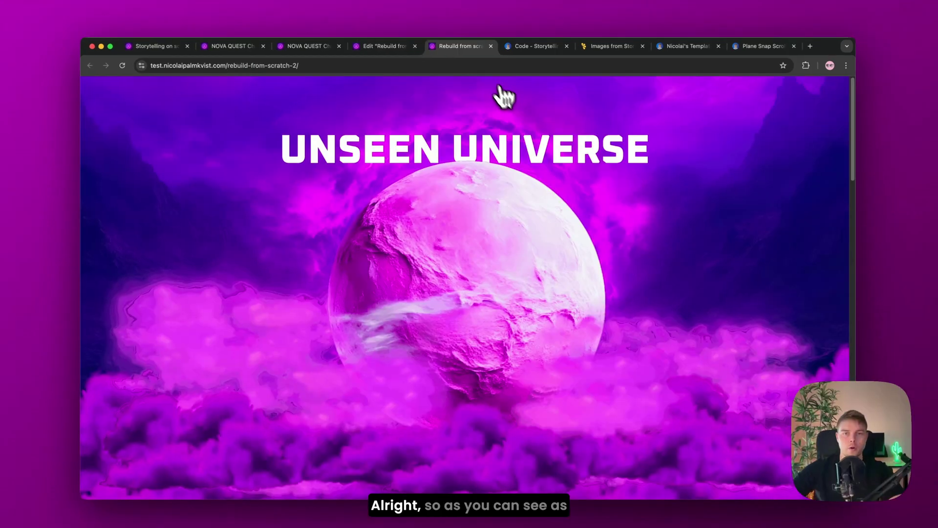
Step: Scroll down and up through the stacked UNSEEN UNIVERSE hero sections to check the scrolling
scroll(570, 167, down, 3)
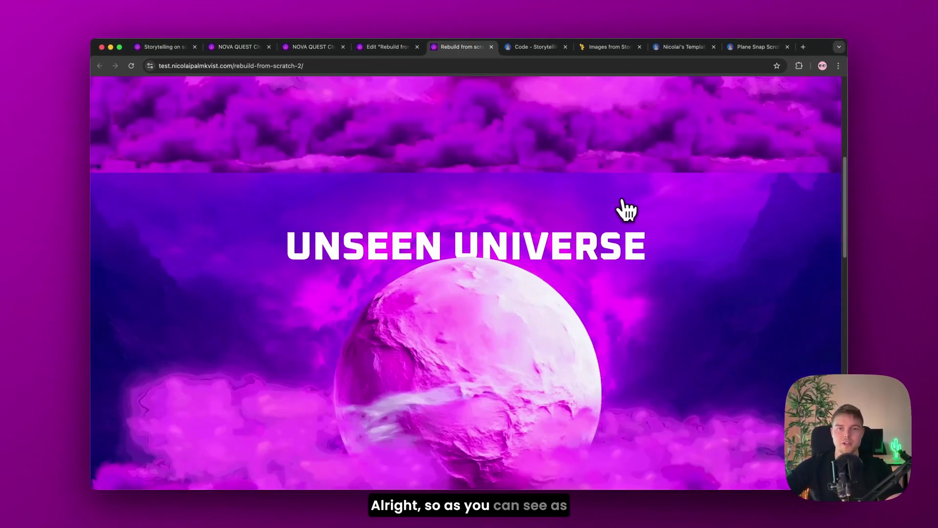
scroll(631, 210, down, 2)
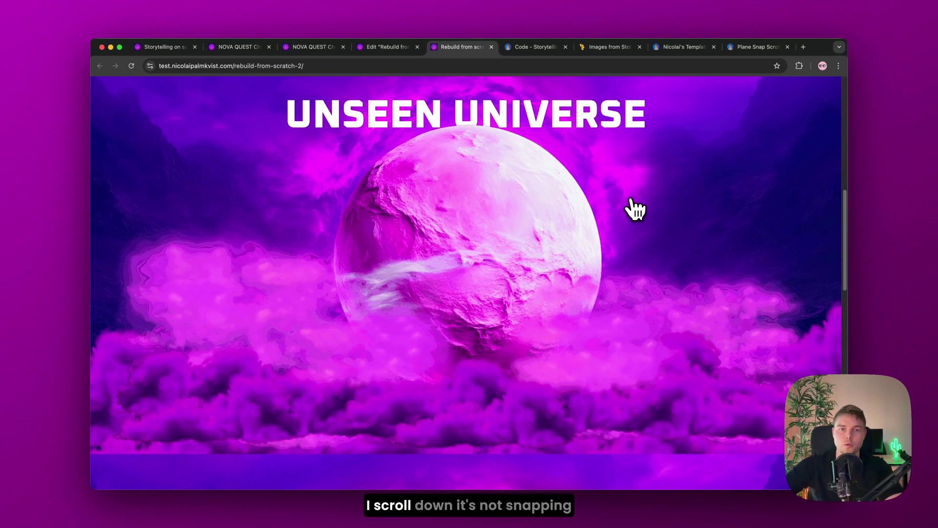
scroll(635, 209, down, 15)
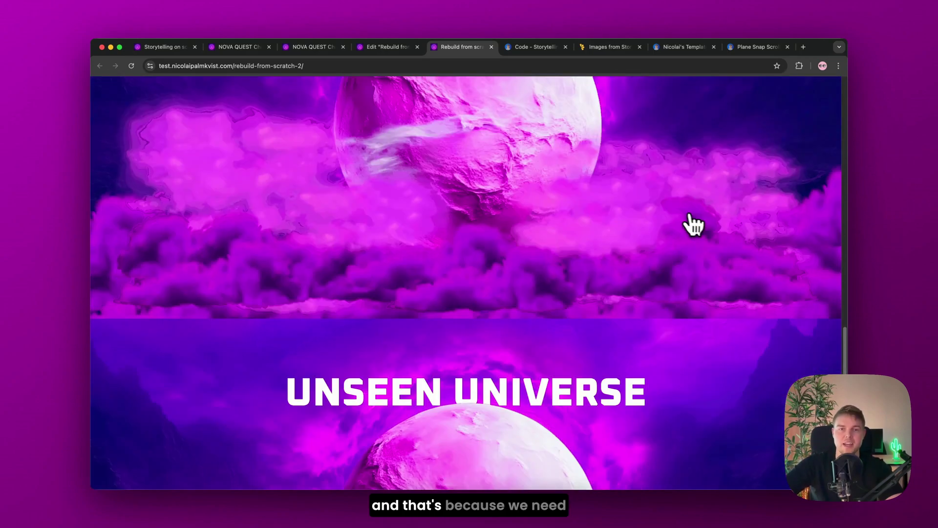
scroll(694, 225, down, 8)
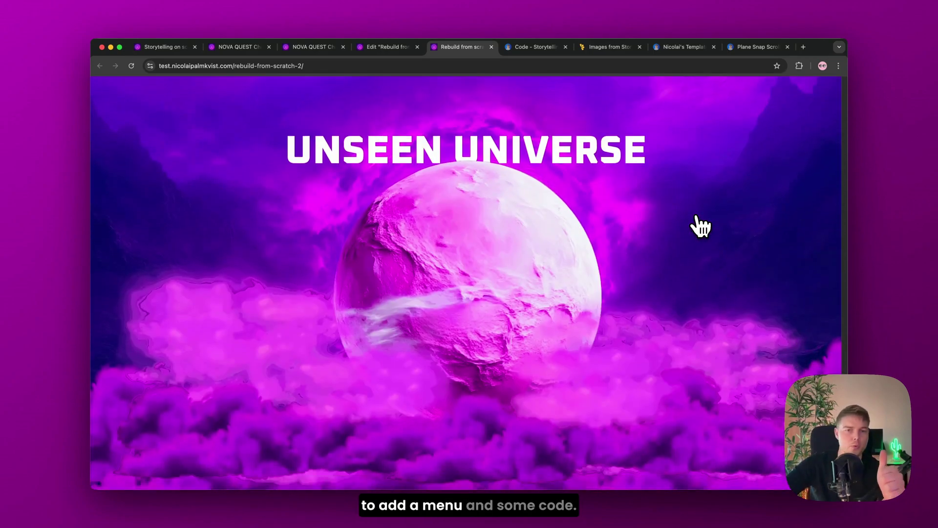
scroll(700, 224, down, 8)
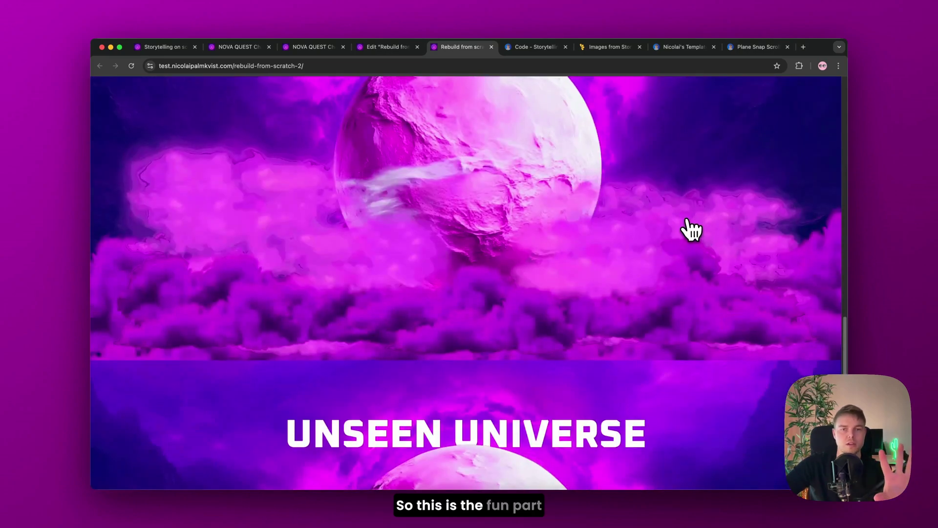
scroll(690, 229, up, 3)
scroll(690, 229, up, 2)
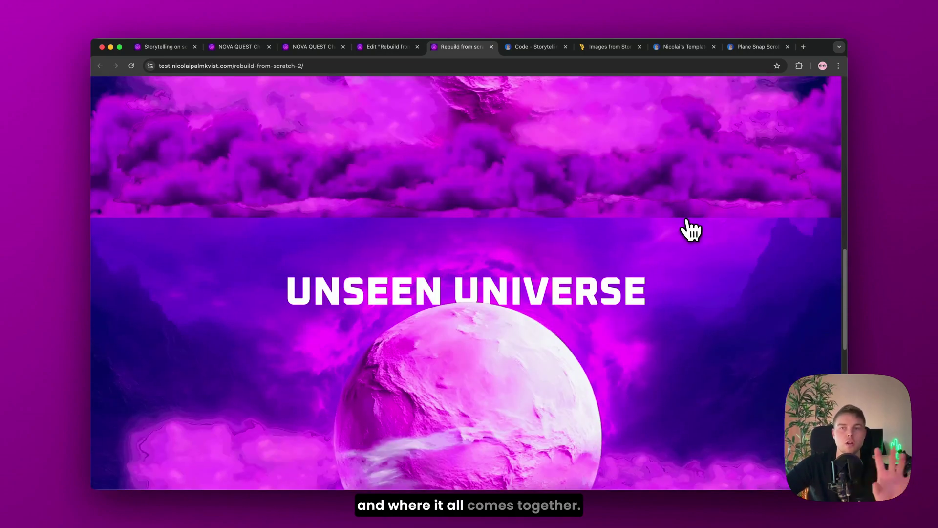
scroll(689, 228, down, 4)
scroll(699, 234, up, 15)
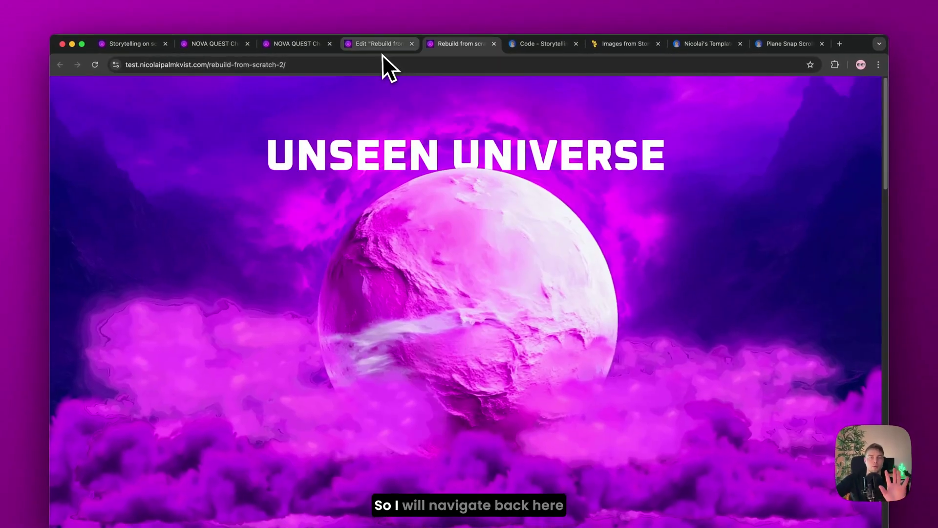
Step: Insert a new Flexbox container above the first hero section
click(382, 51)
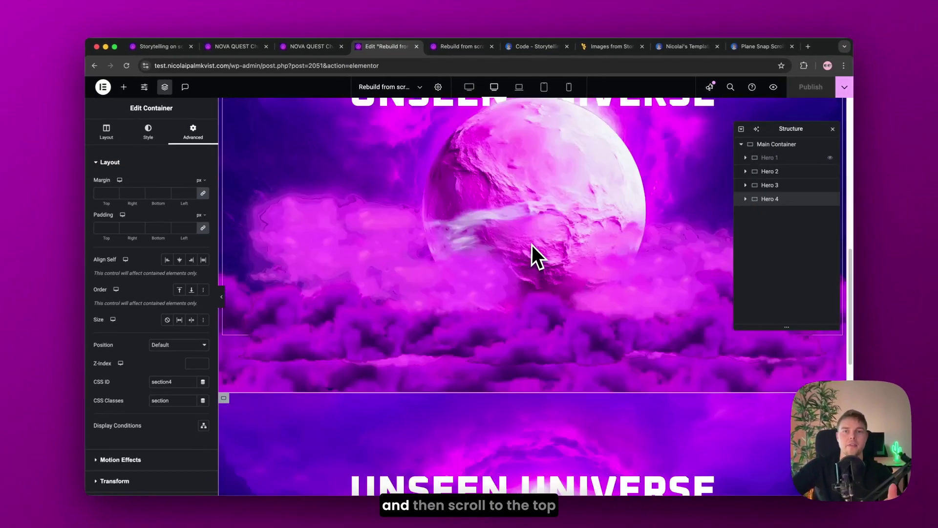
scroll(532, 244, up, 5)
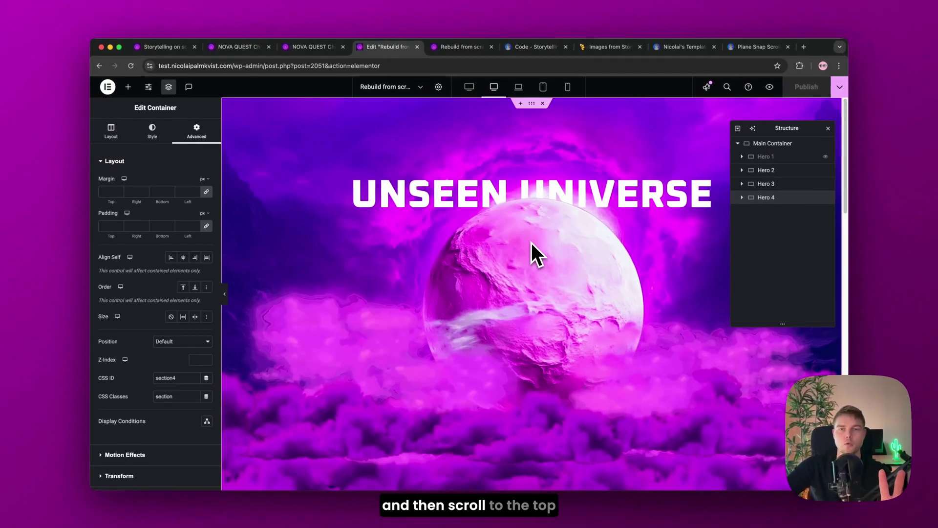
click(521, 104)
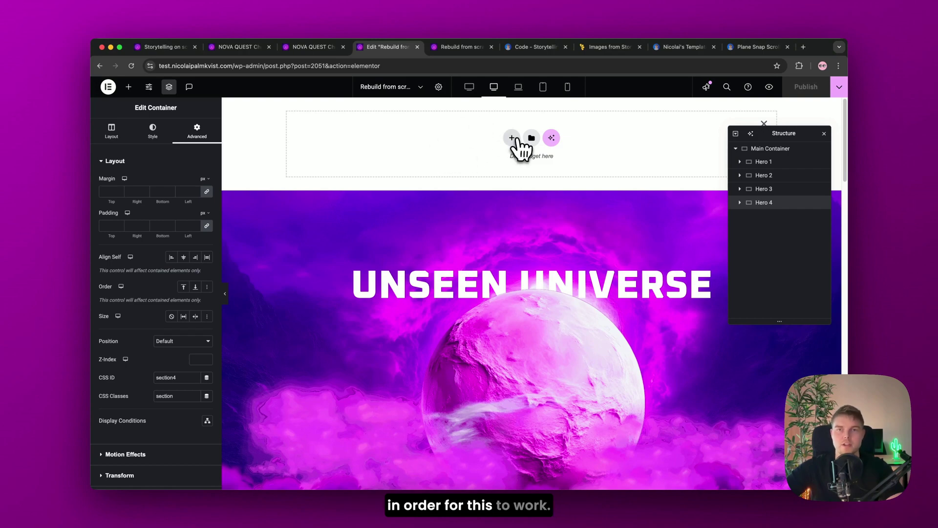
click(511, 139)
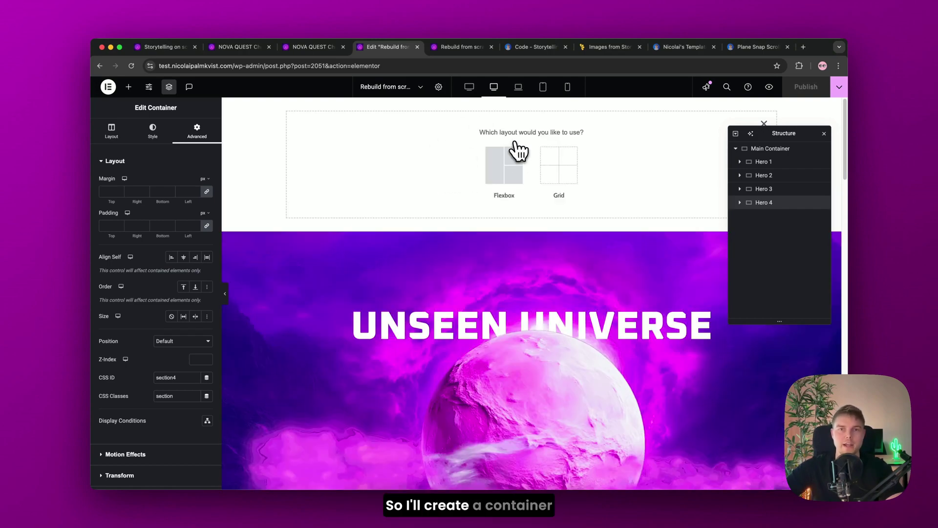
click(494, 176)
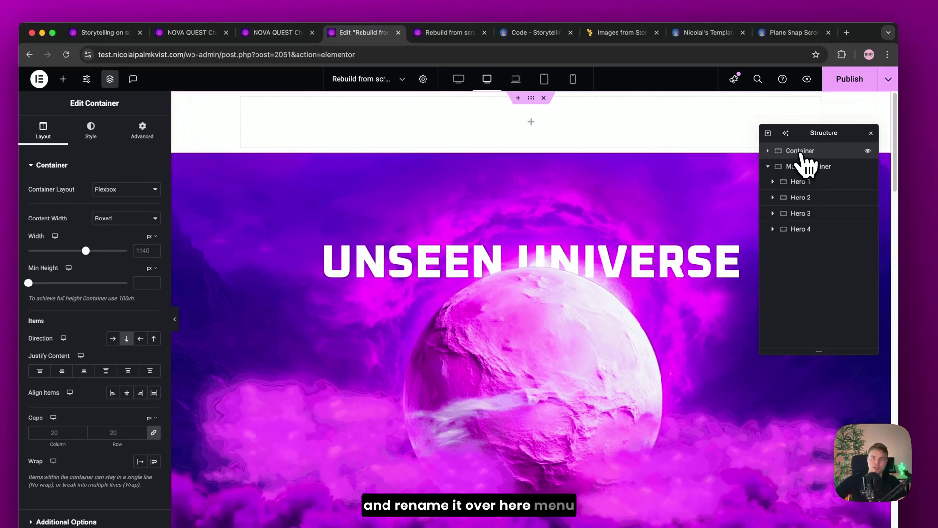
Step: Name the new container 'Menu' and set its Content Width to Full Width
double_click(800, 150)
text(Menu)
key(Return)
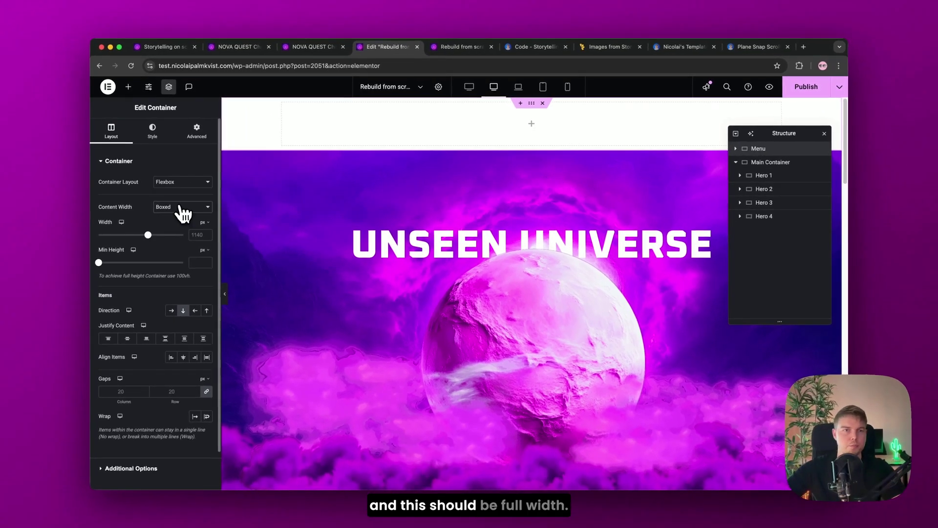
click(181, 208)
click(181, 219)
Step: Give the Menu container a Classic background with a transparent colour
click(152, 131)
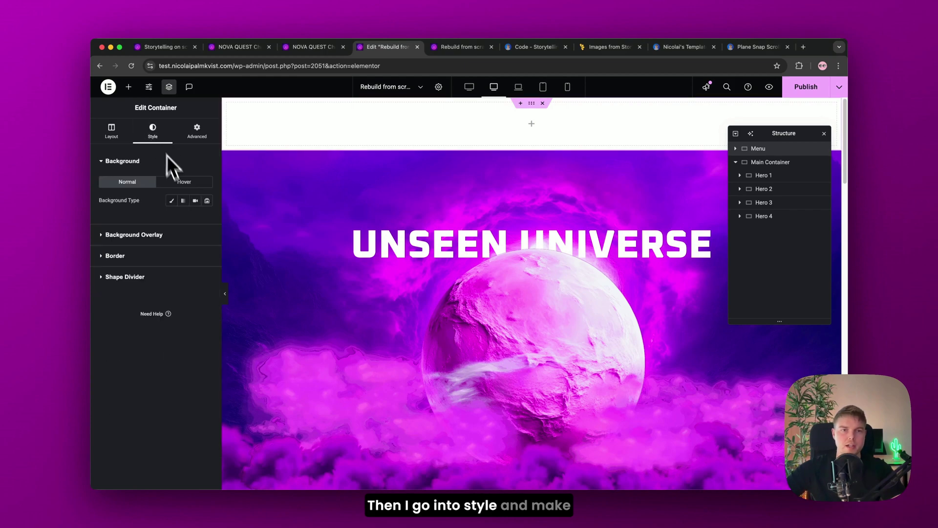
click(171, 201)
click(207, 219)
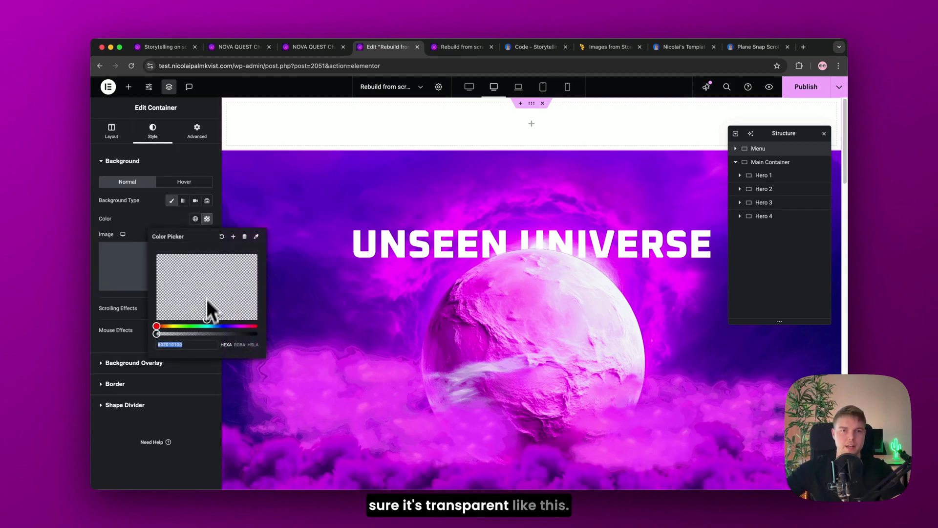
click(157, 272)
Step: Set padding 0, Fixed position at offsets 0 and 0, and z-index 99
click(197, 131)
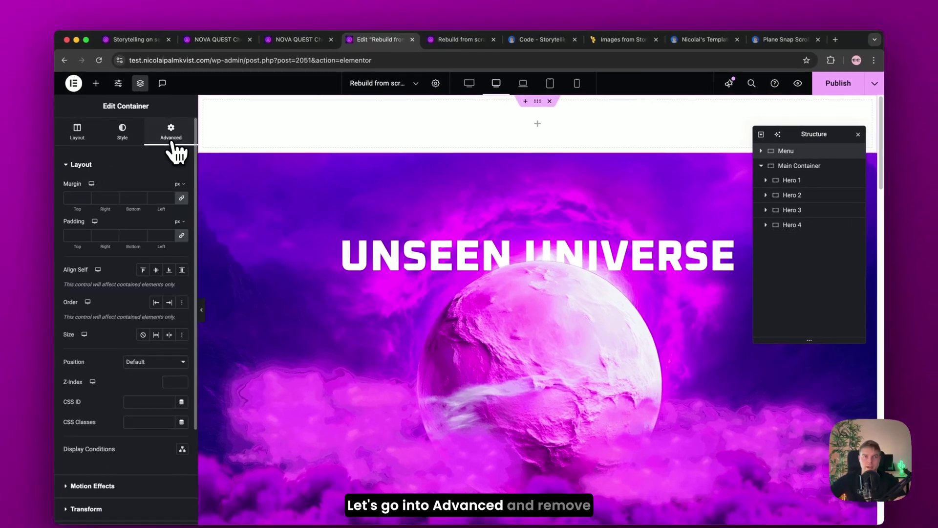
click(179, 237)
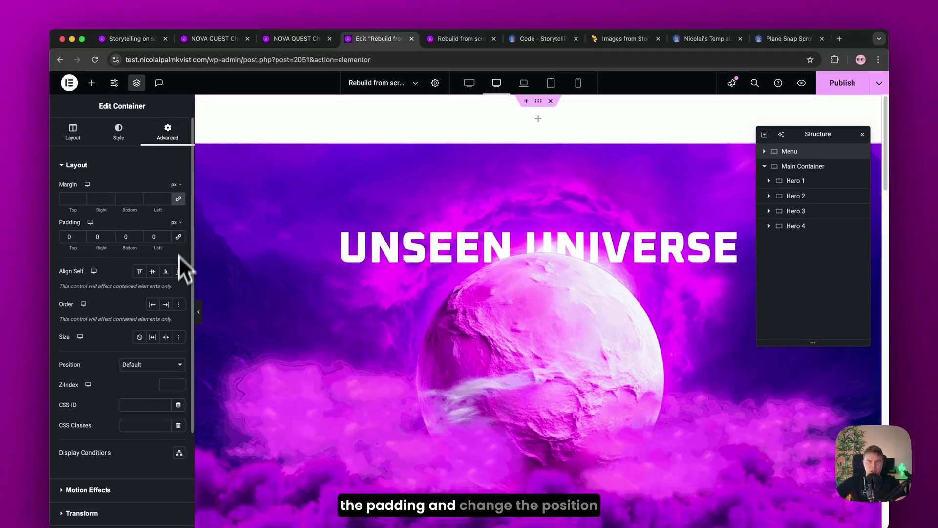
click(144, 364)
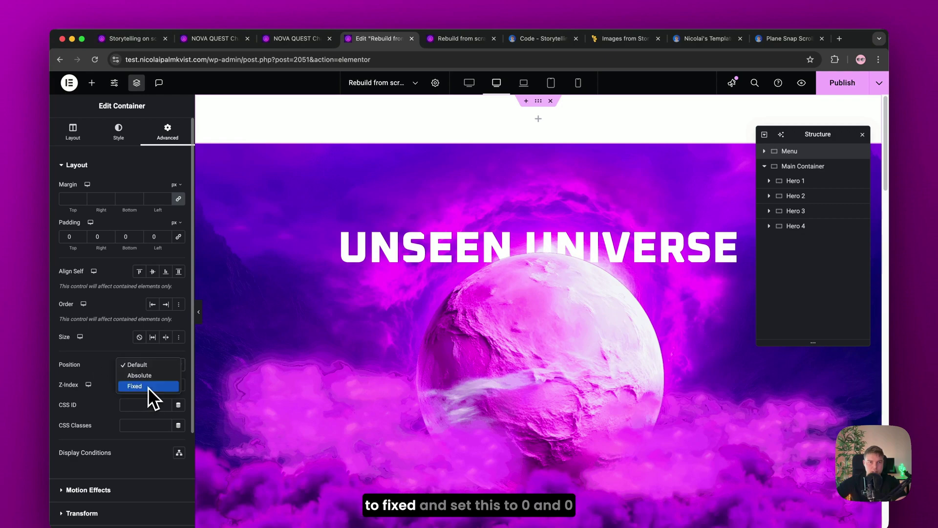
click(148, 387)
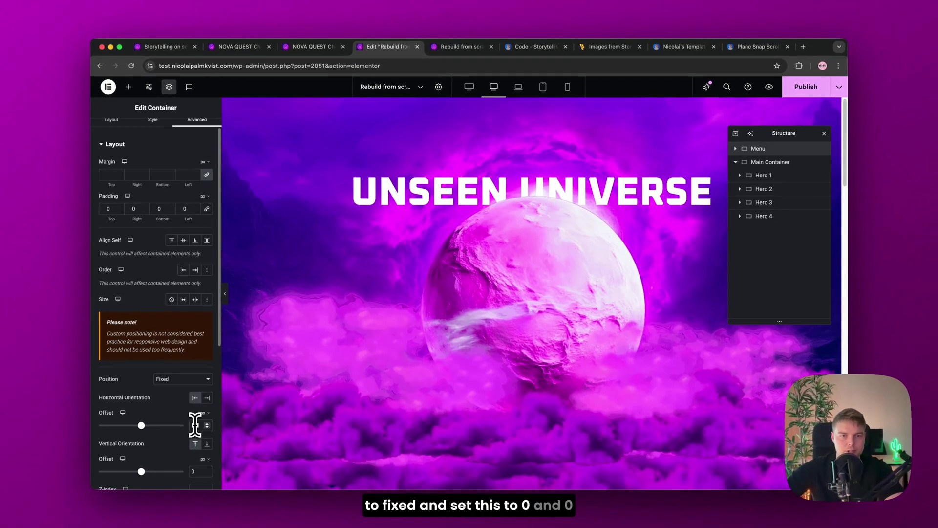
scroll(194, 414, down, 3)
click(201, 318)
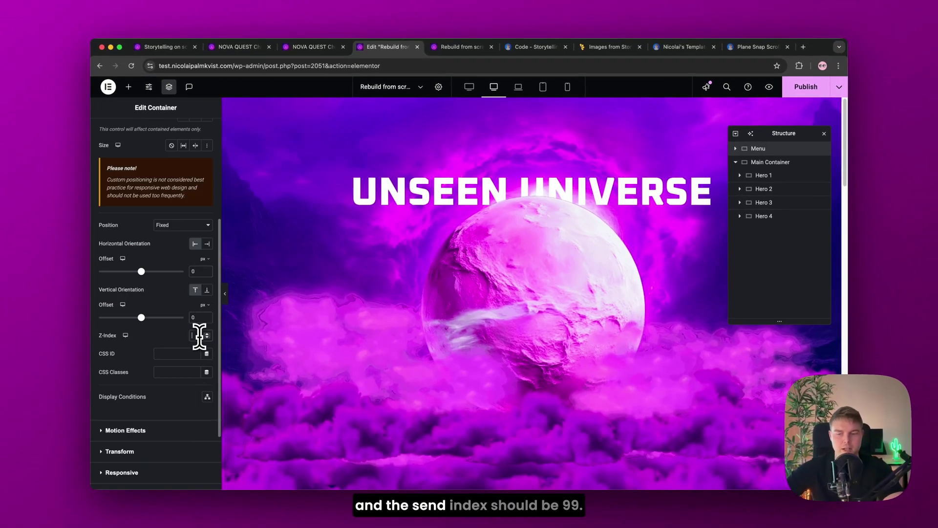
text(99)
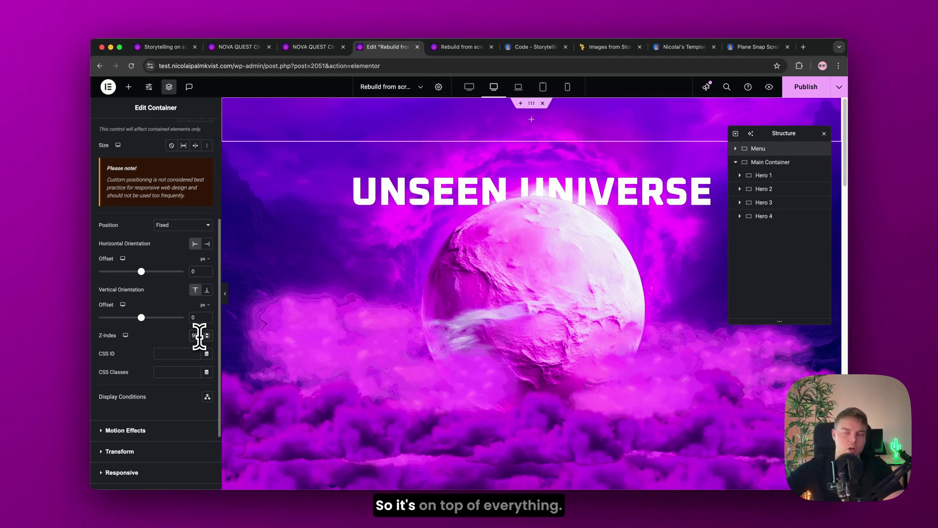
scroll(199, 337, up, 5)
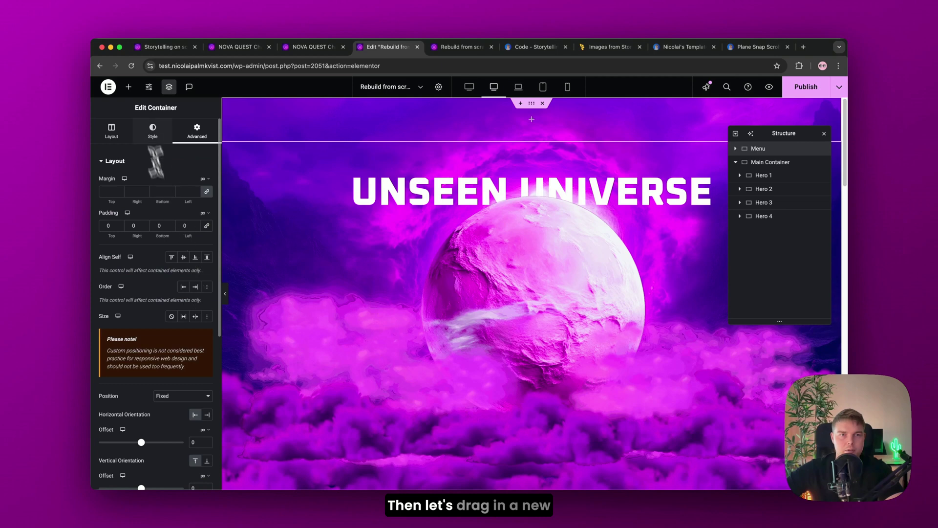
Step: Drag a nested Container into Menu and set its width to 1300 px
click(129, 87)
drag(137, 203, 362, 130)
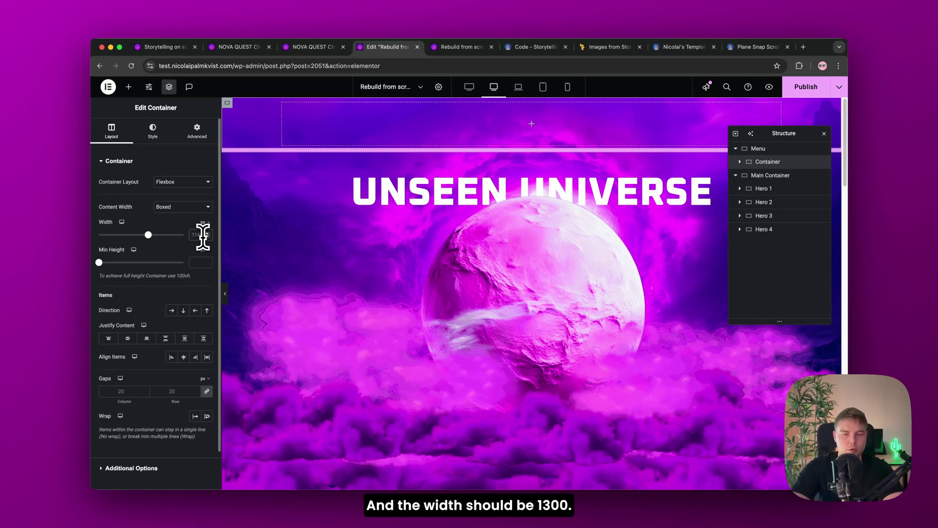
text(00)
click(197, 136)
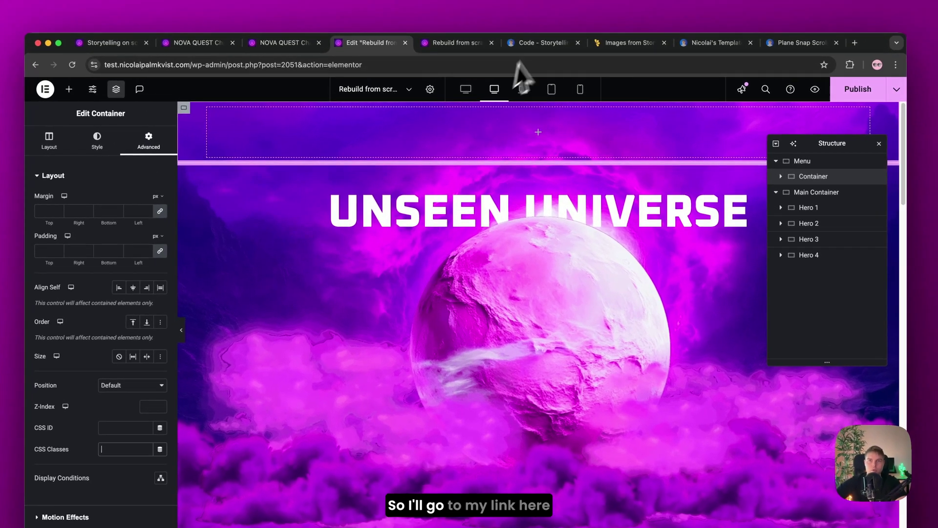
Step: Copy the 'navbar' class name from the CSS classes list on the code page
click(531, 47)
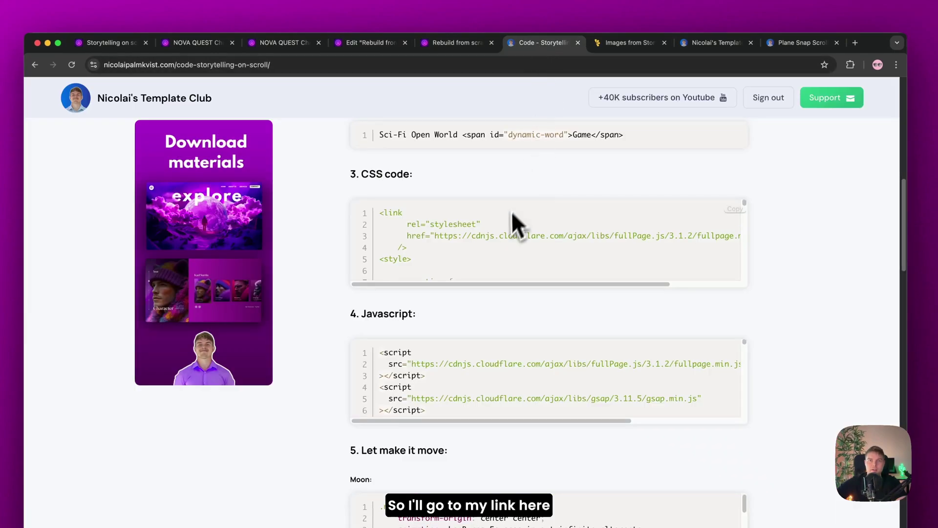
scroll(605, 164, up, 6)
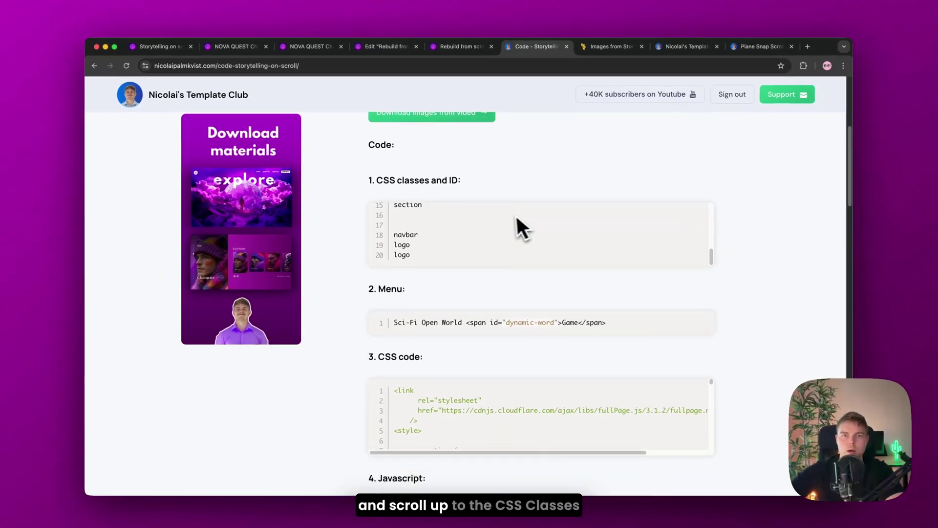
scroll(440, 205, down, 1)
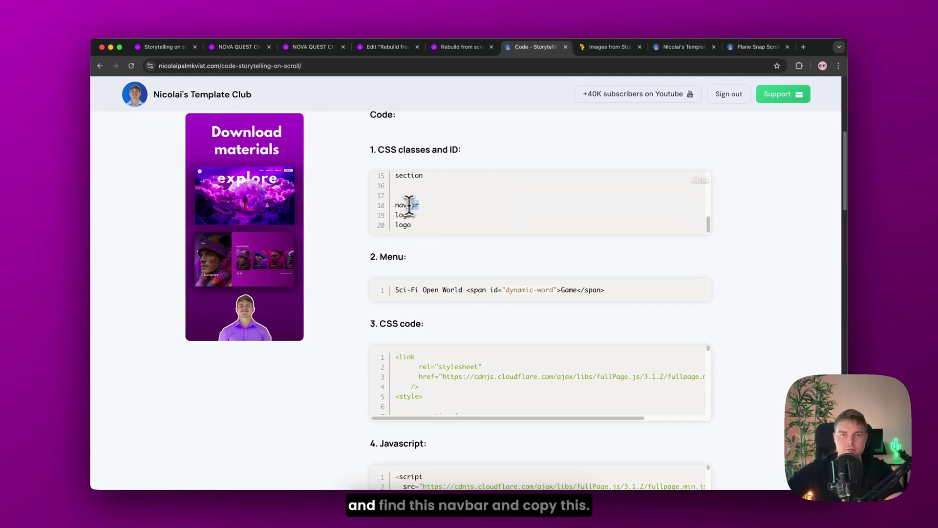
double_click(394, 207)
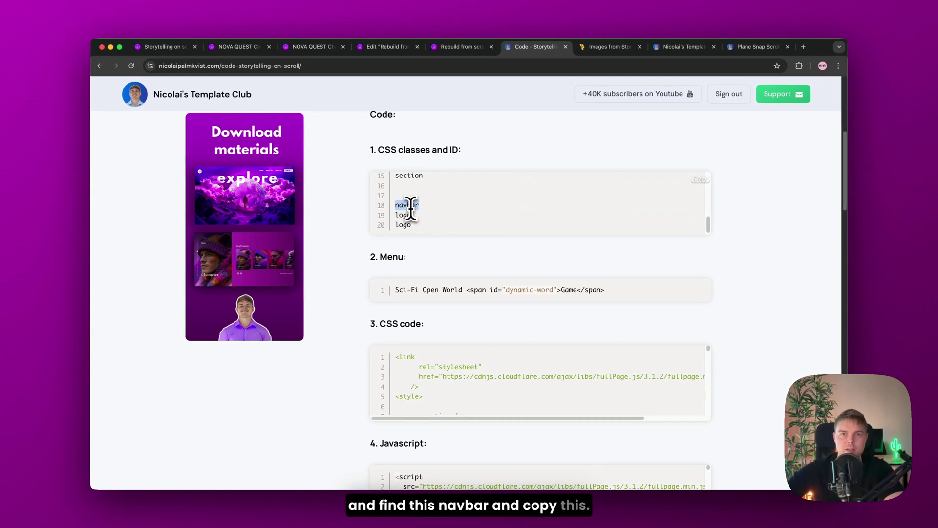
click(386, 46)
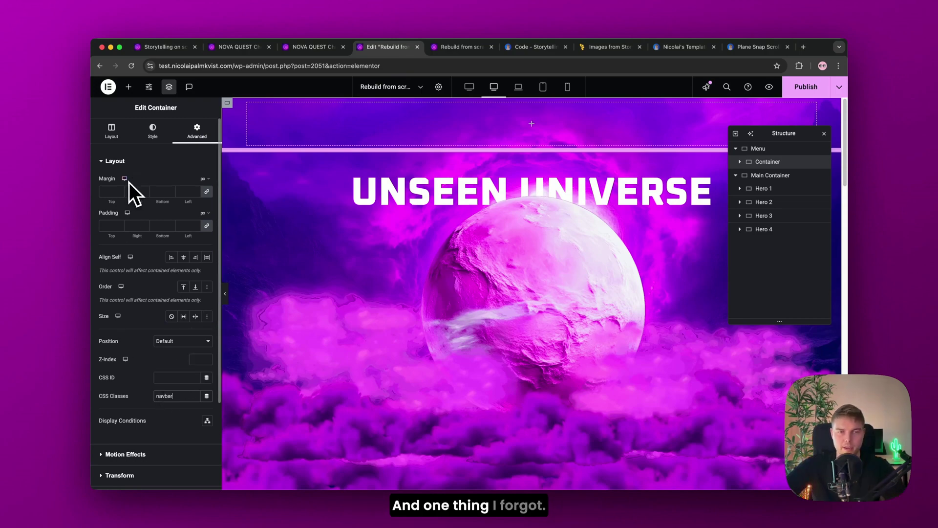
Step: Set the container's direction to Row and add two duplicated inner containers side by side
click(114, 136)
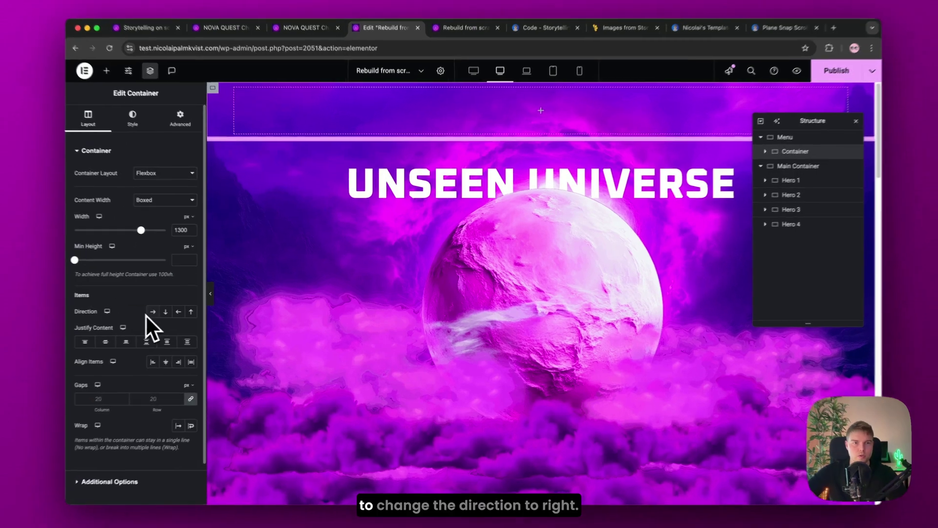
drag(116, 311, 99, 310)
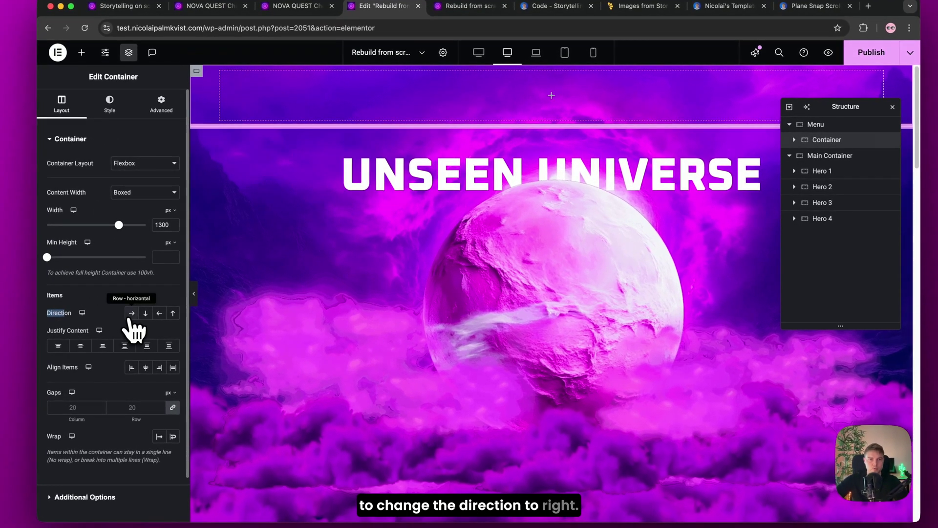
click(132, 313)
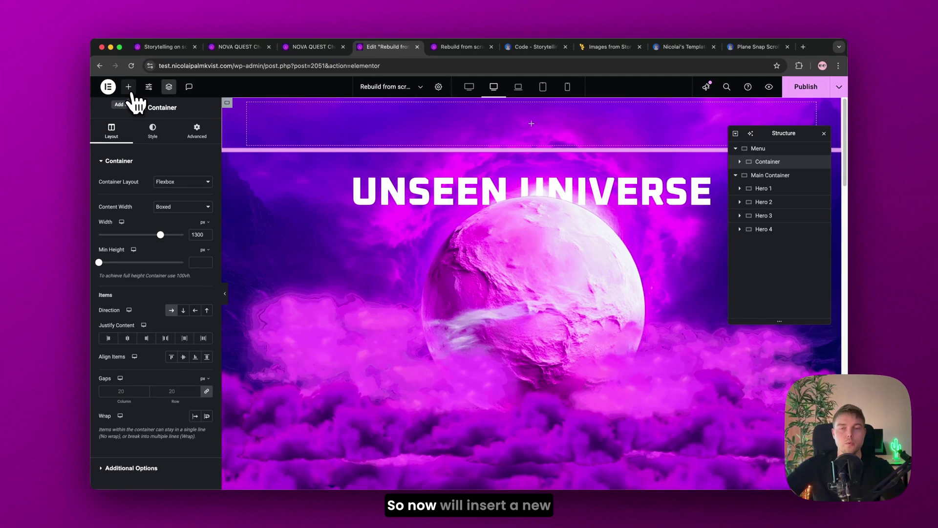
click(129, 88)
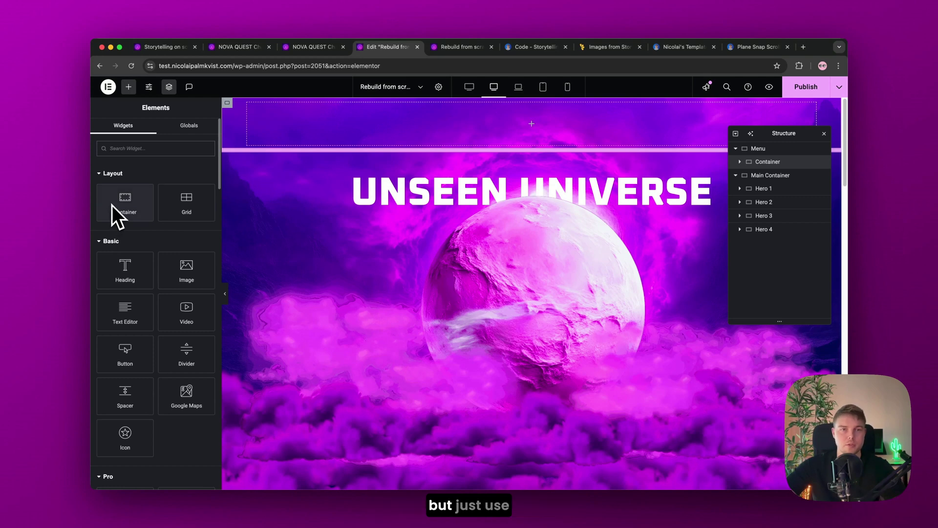
drag(113, 205, 318, 132)
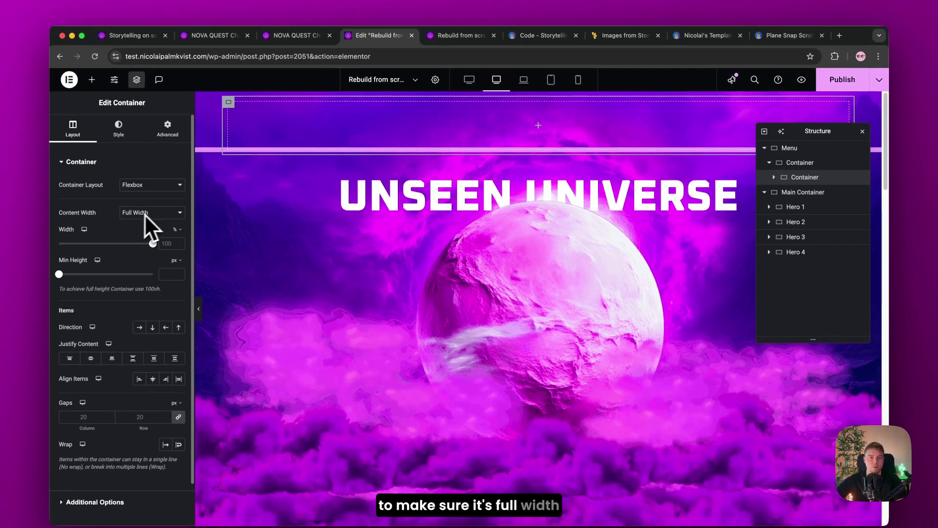
right_click(801, 177)
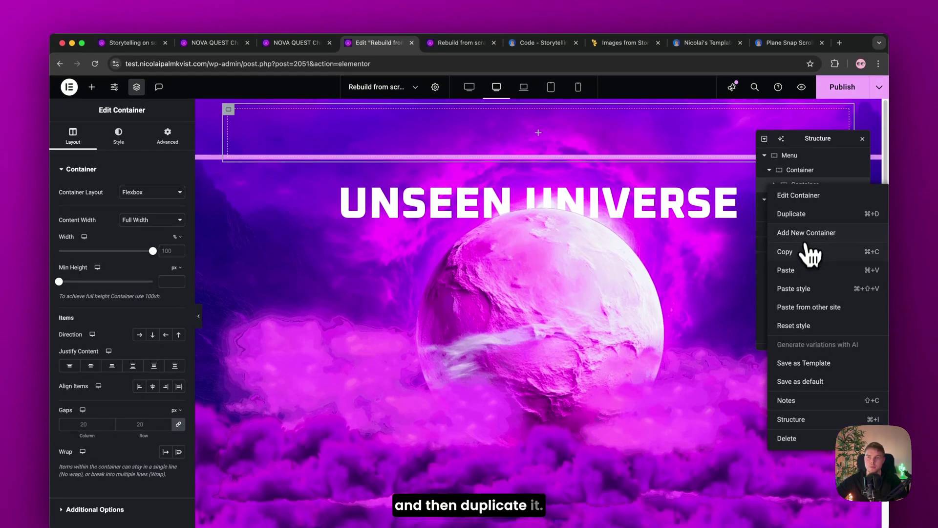
click(810, 220)
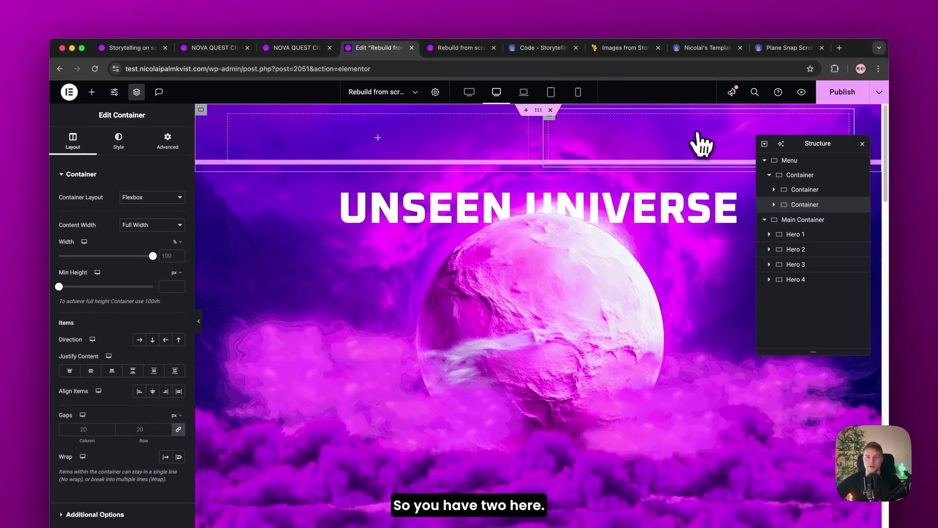
Step: Select the left inner container and copy the 'logo' class name from the code page
click(235, 126)
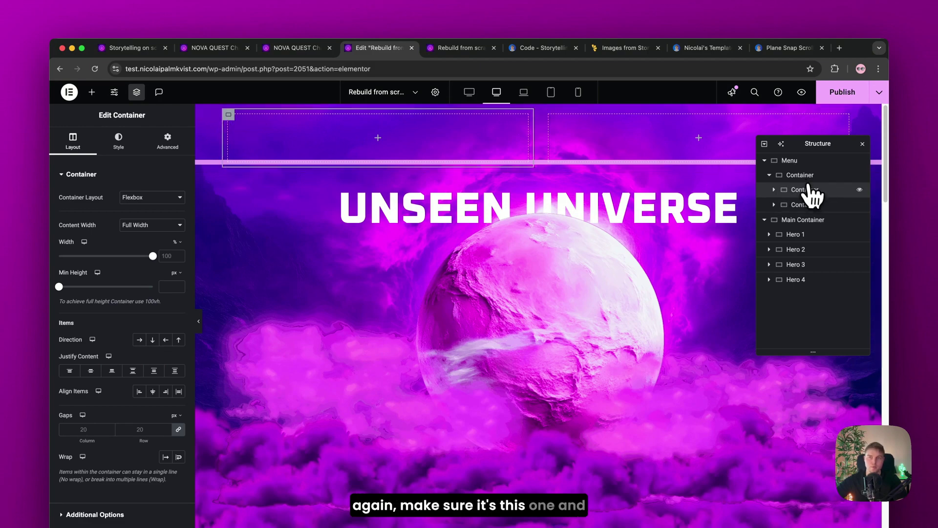
click(534, 49)
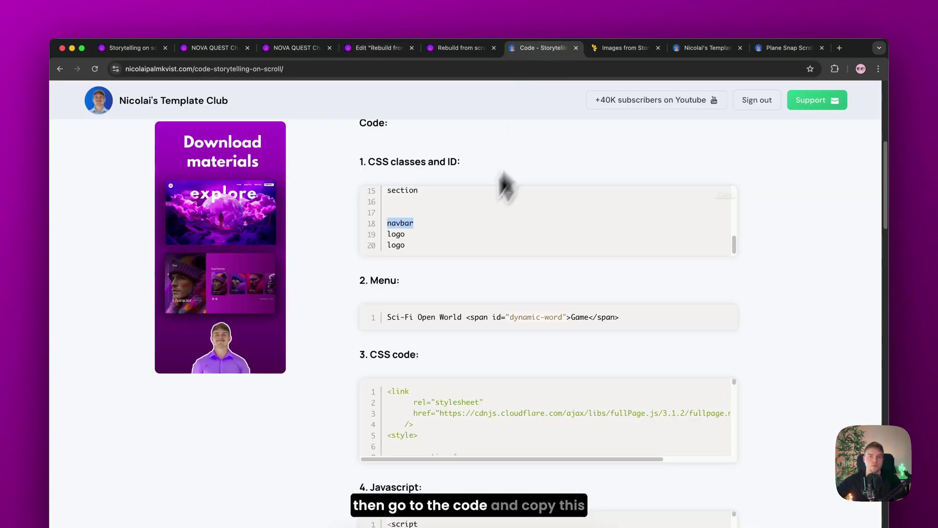
double_click(398, 234)
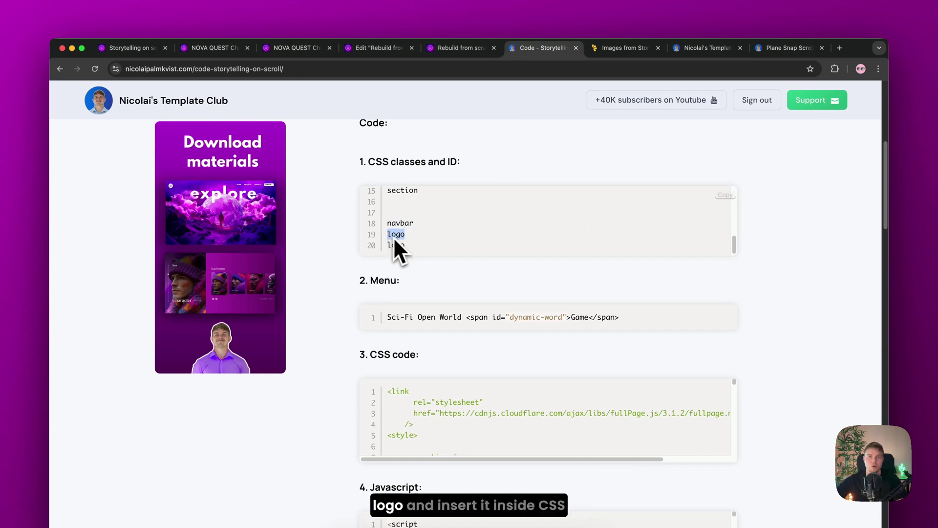
click(378, 48)
Step: Add the 'logo' CSS class to the left container and drag a Heading widget into it
click(168, 141)
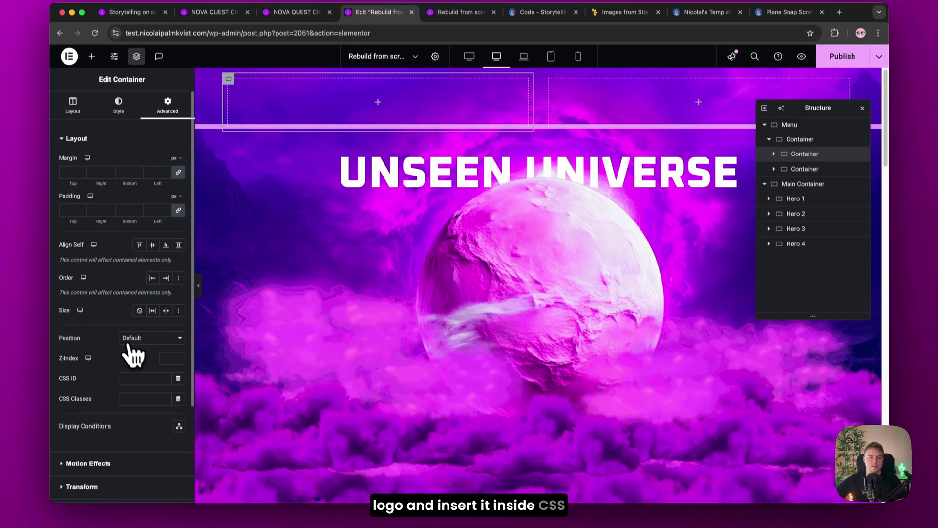
click(141, 433)
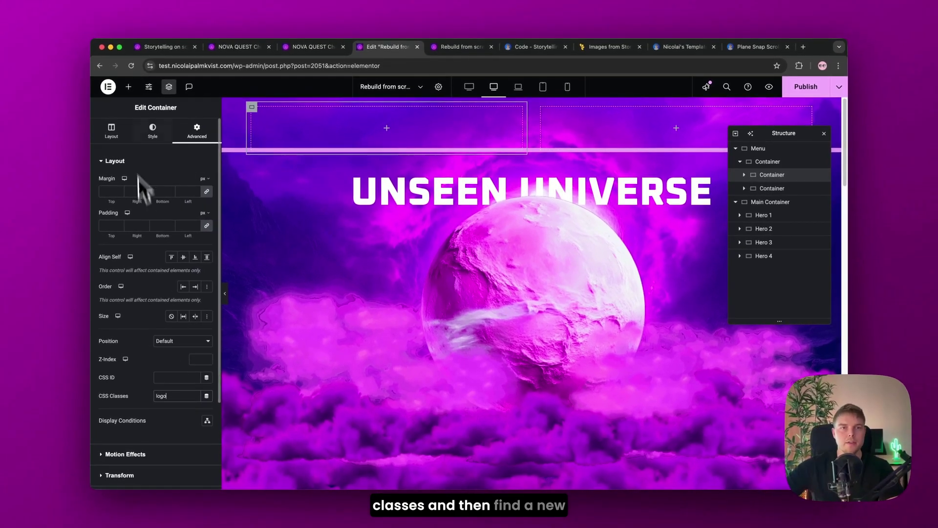
click(92, 45)
drag(129, 274, 335, 135)
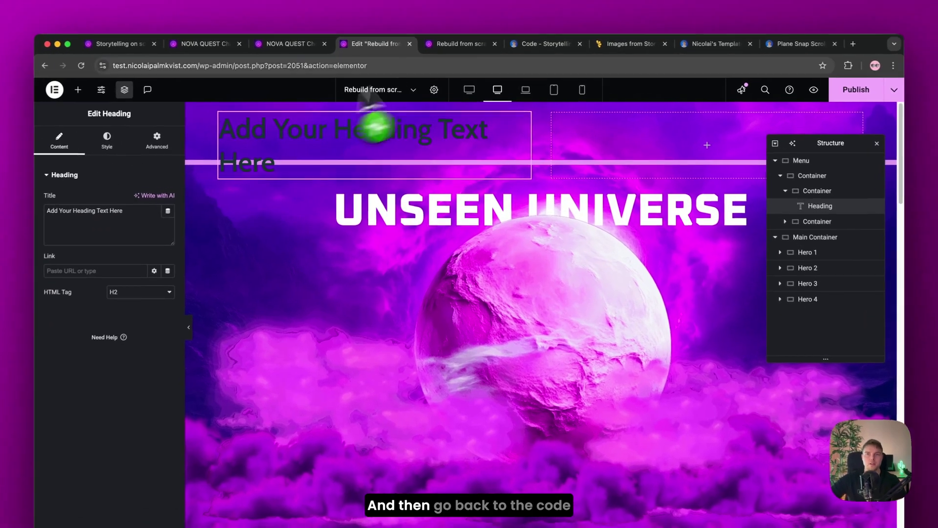
Step: Copy the 'Sci-Fi Open World Game' menu line and select the heading's title text
click(532, 46)
scroll(588, 297, down, 2)
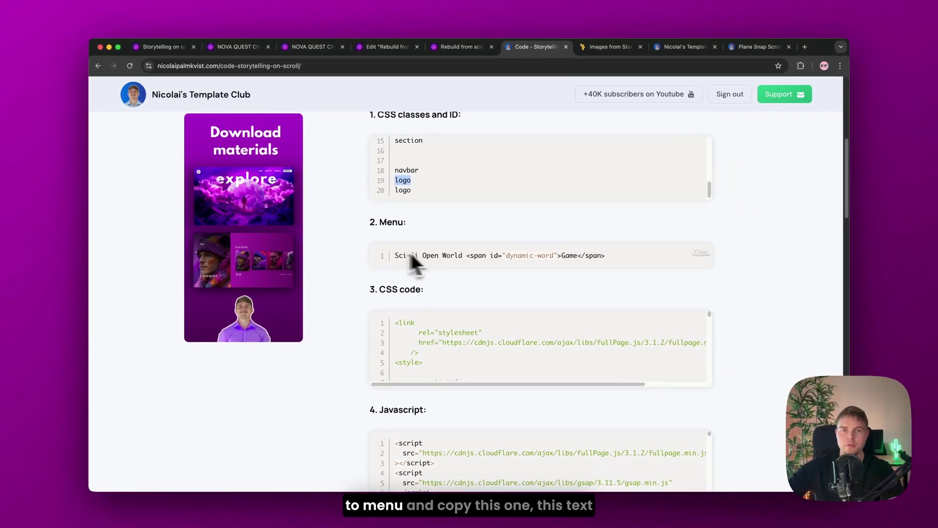
click(696, 254)
drag(609, 255, 416, 254)
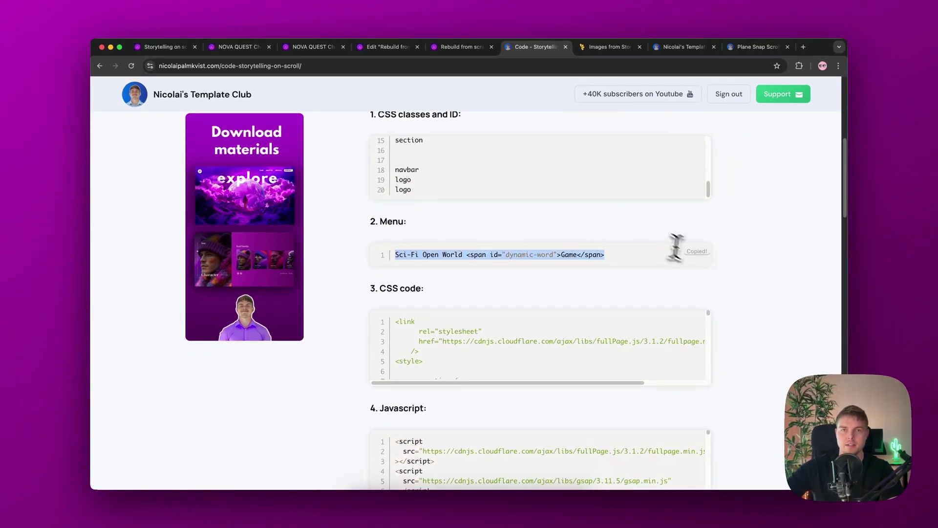
click(386, 47)
triple_click(142, 203)
Step: Paste the 'Sci-Fi Open World Game' title and style it Oxanium, 17 px, white
key(super+v)
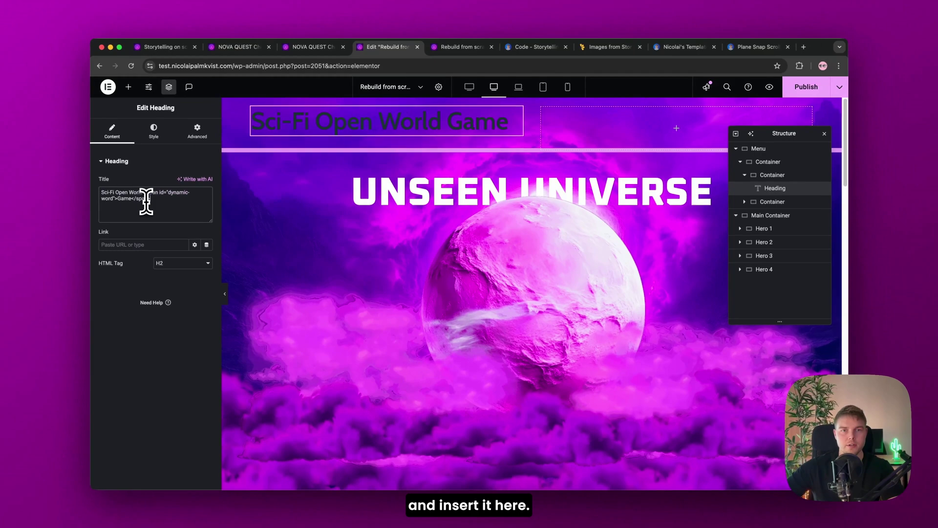
click(160, 137)
click(207, 207)
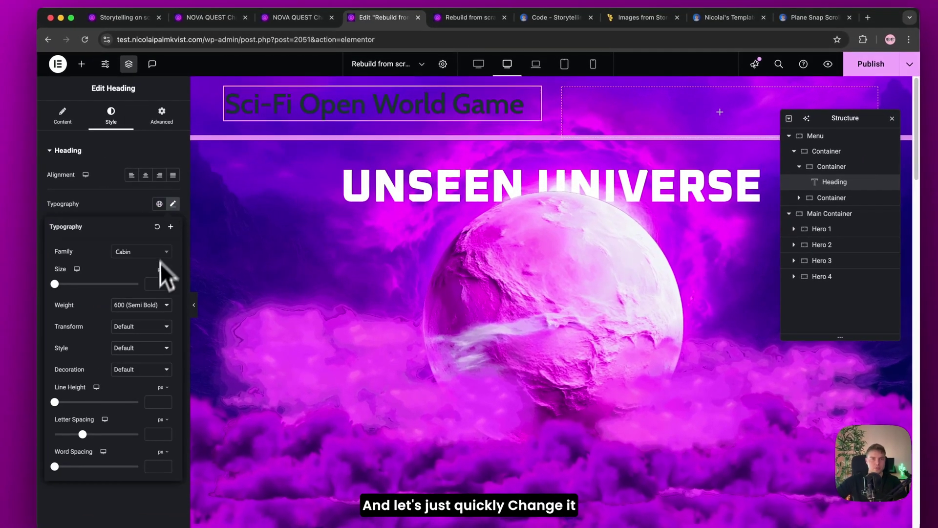
text(1)
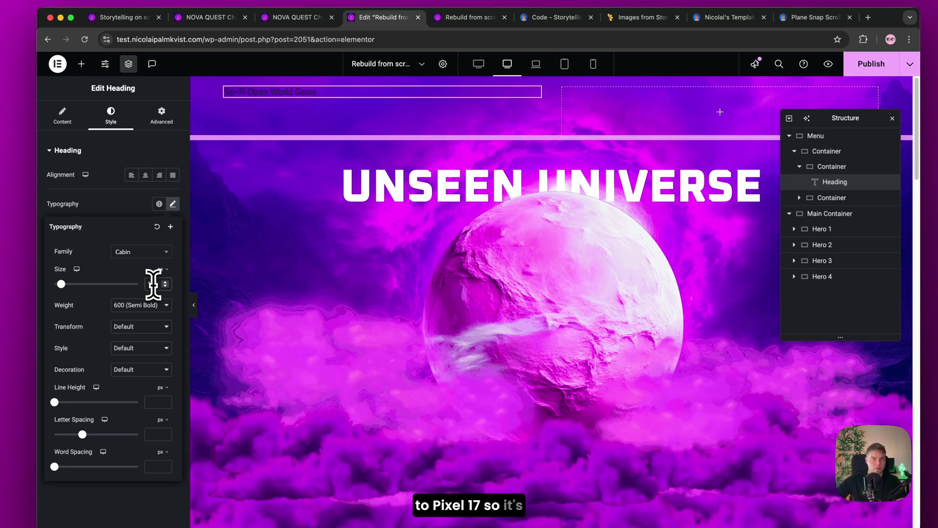
text(7)
click(143, 253)
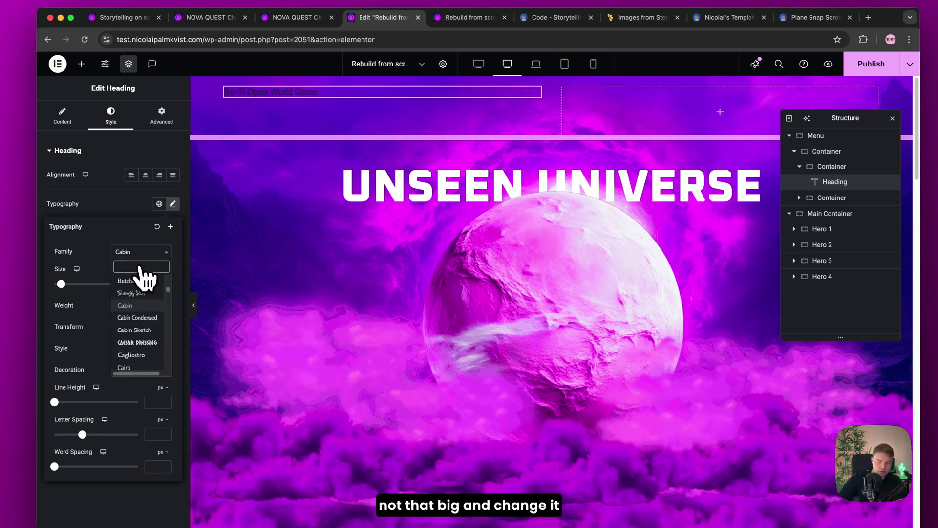
text(ox)
click(130, 293)
click(173, 318)
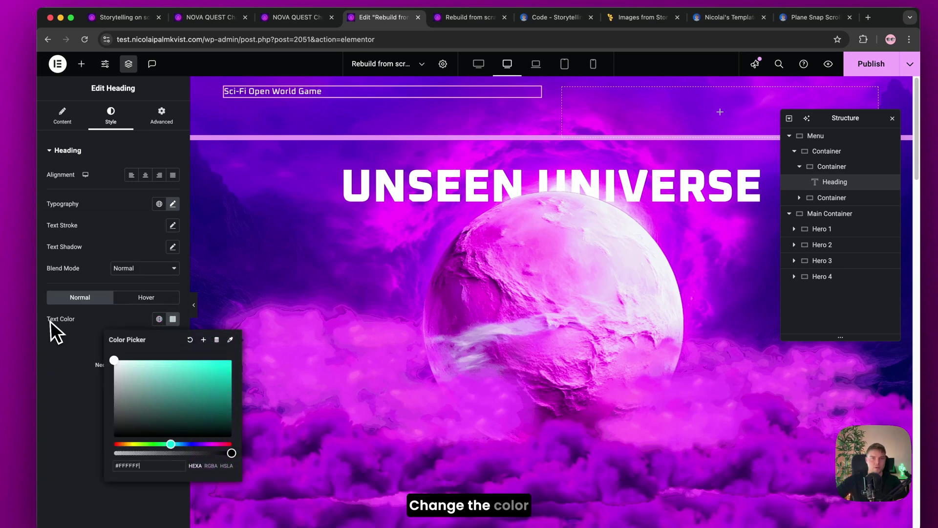
click(172, 319)
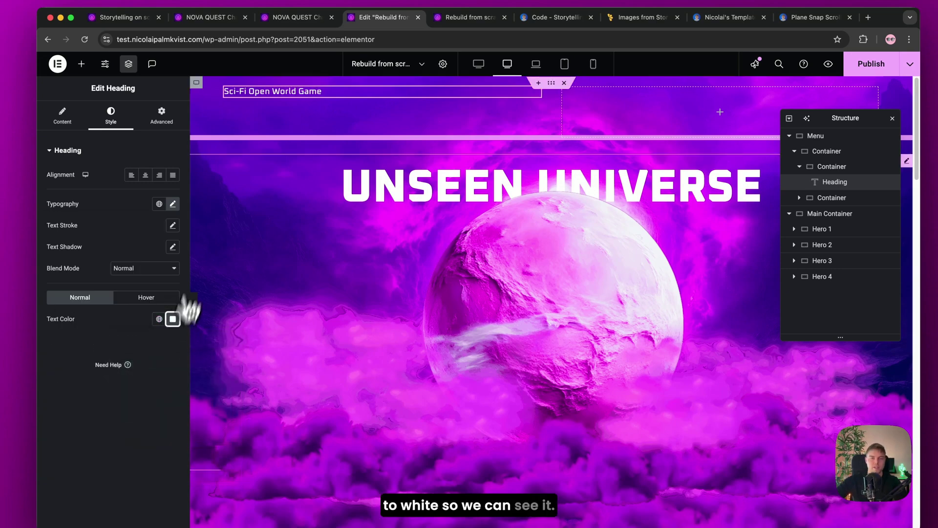
Step: Centre the logo container's content vertically with Justify Content Center
click(225, 89)
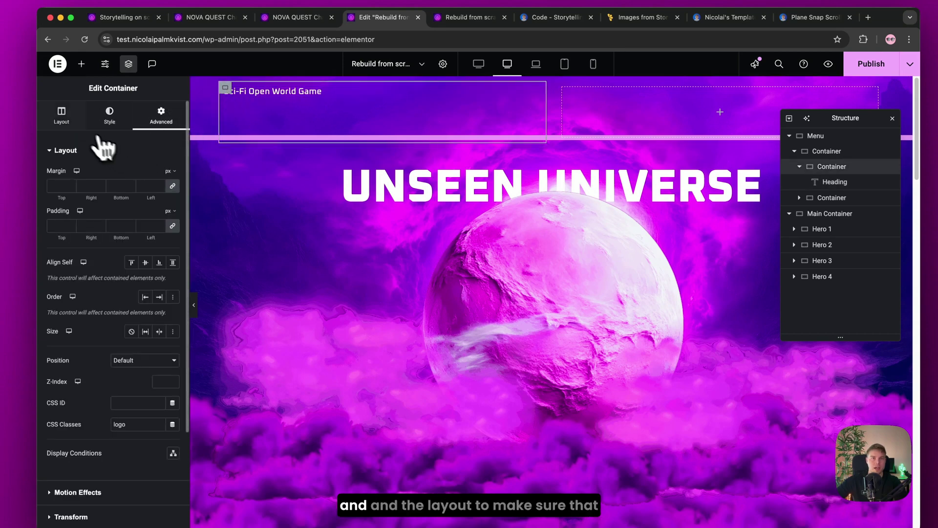
click(62, 115)
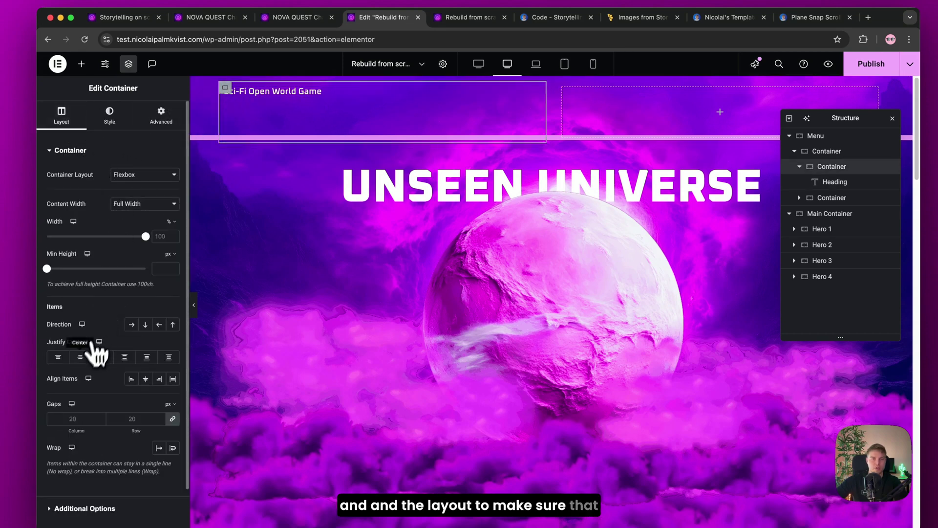
click(80, 356)
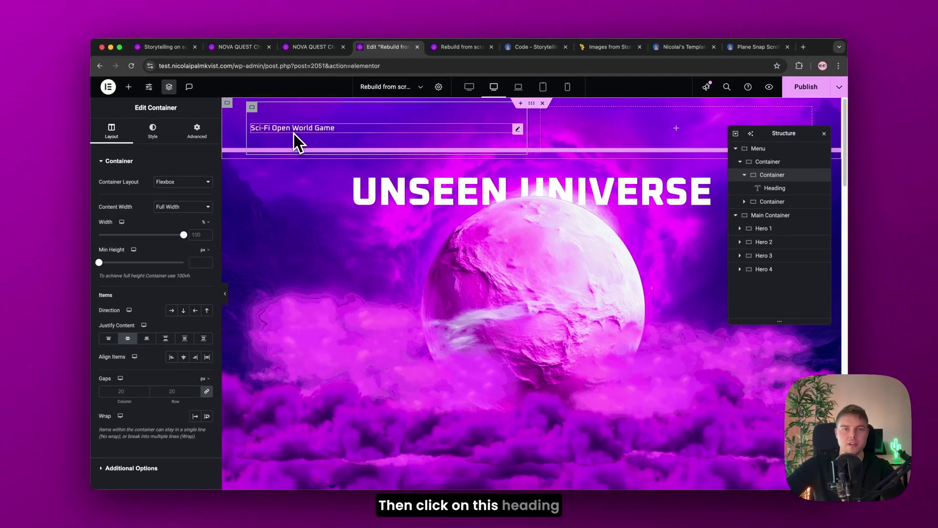
Step: Copy the second logo class name from the code page for the heading
click(294, 134)
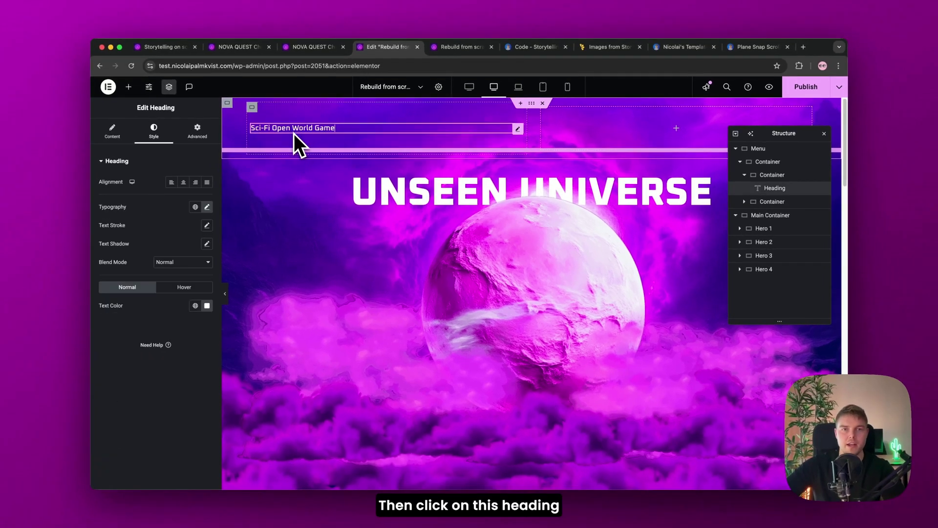
click(208, 138)
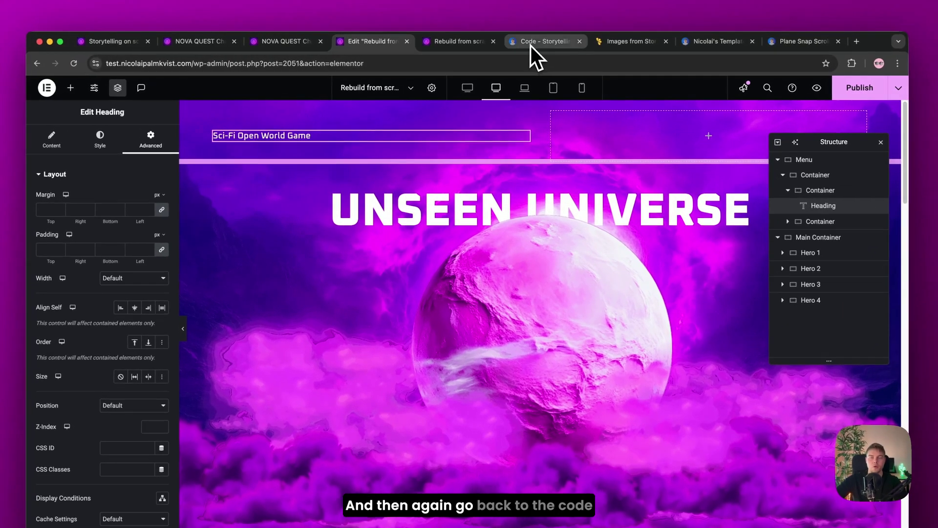
click(531, 46)
drag(415, 211, 392, 191)
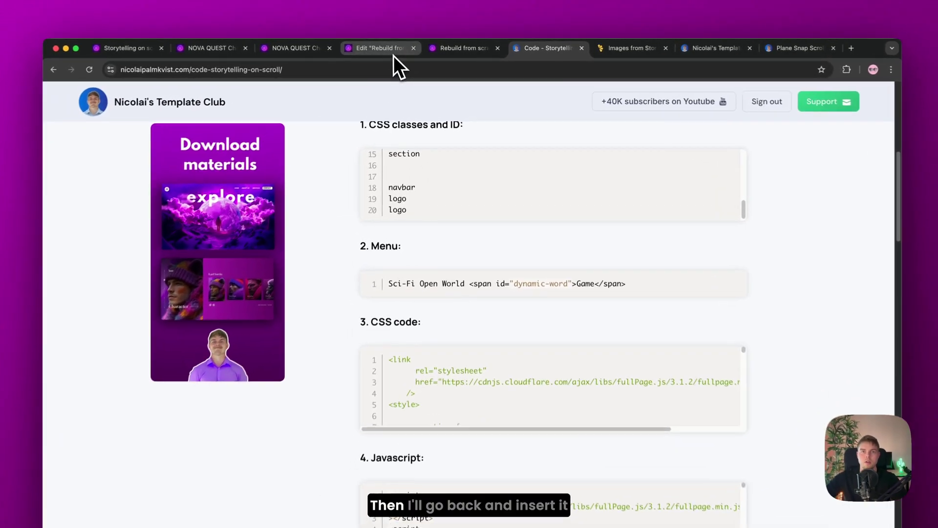
click(389, 47)
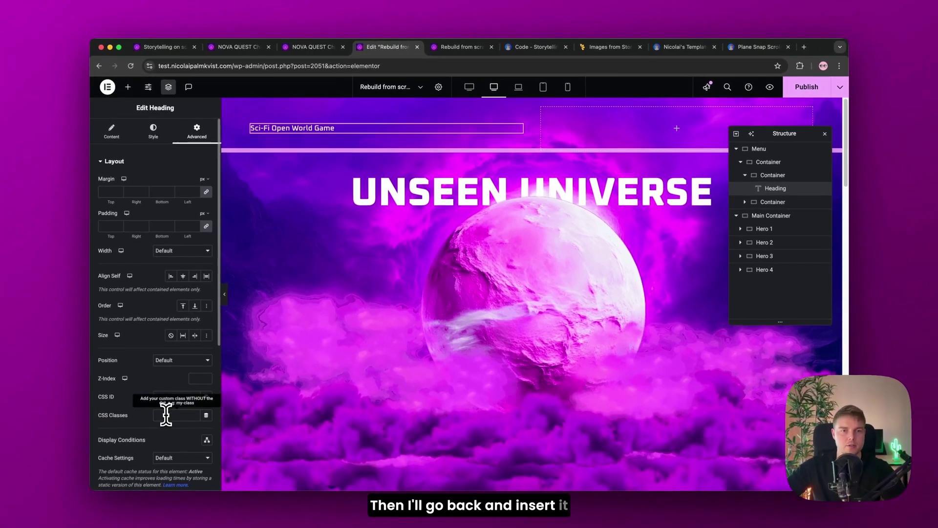
Step: Give the heading the logo class and add a WordPress Menu set to 'new menu' on the right
click(167, 415)
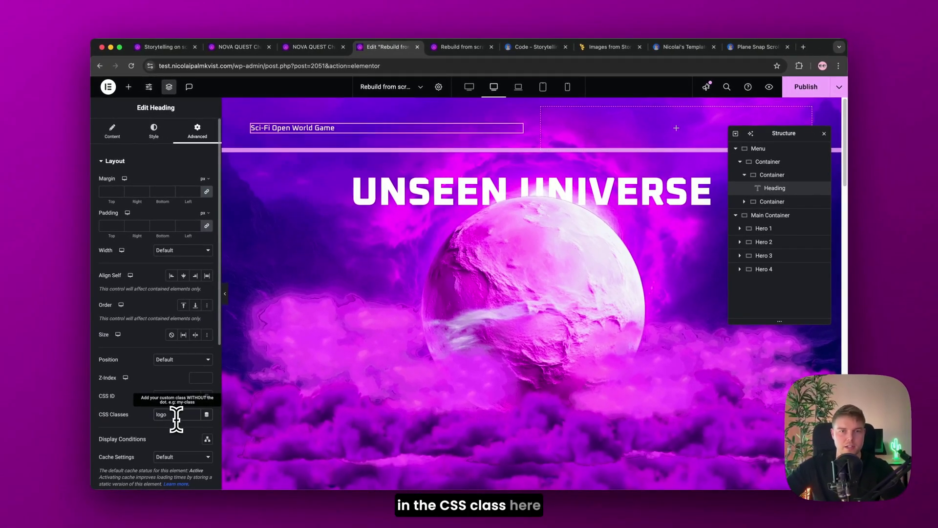
double_click(176, 415)
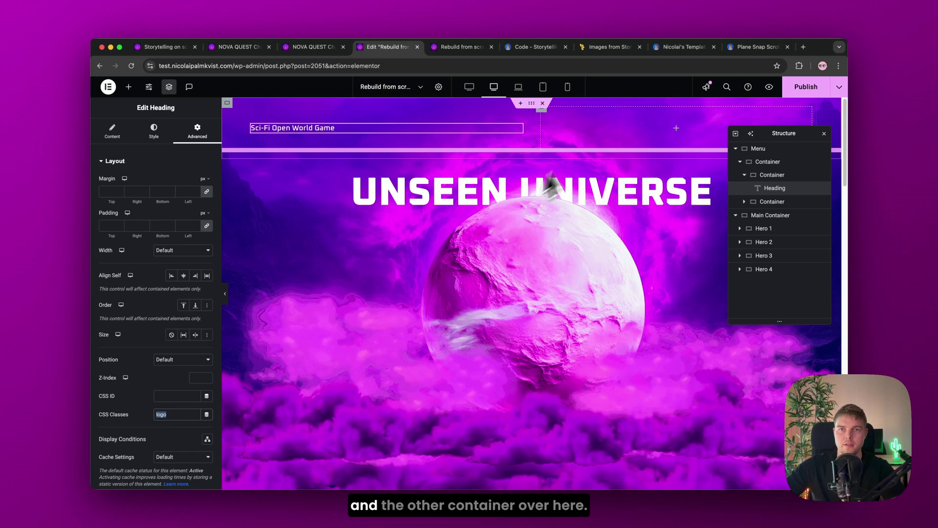
click(128, 87)
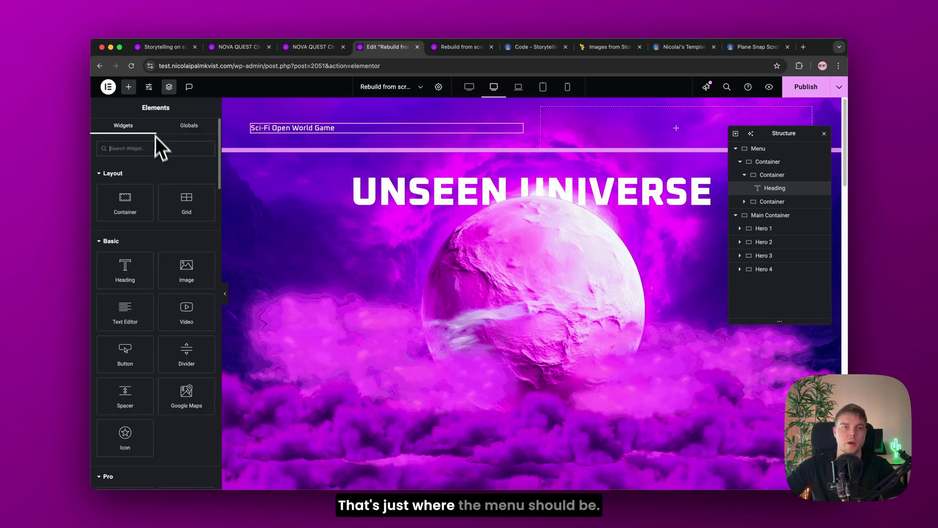
text(menu)
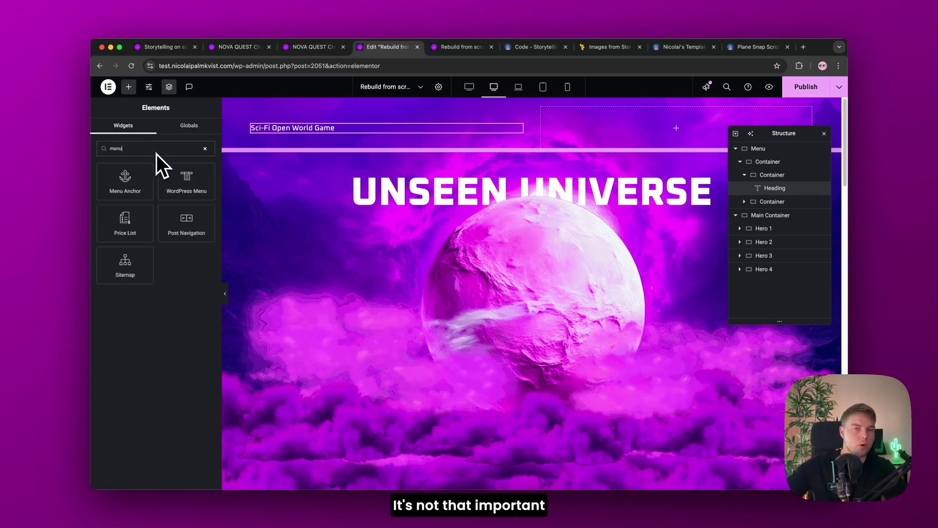
drag(187, 185, 644, 119)
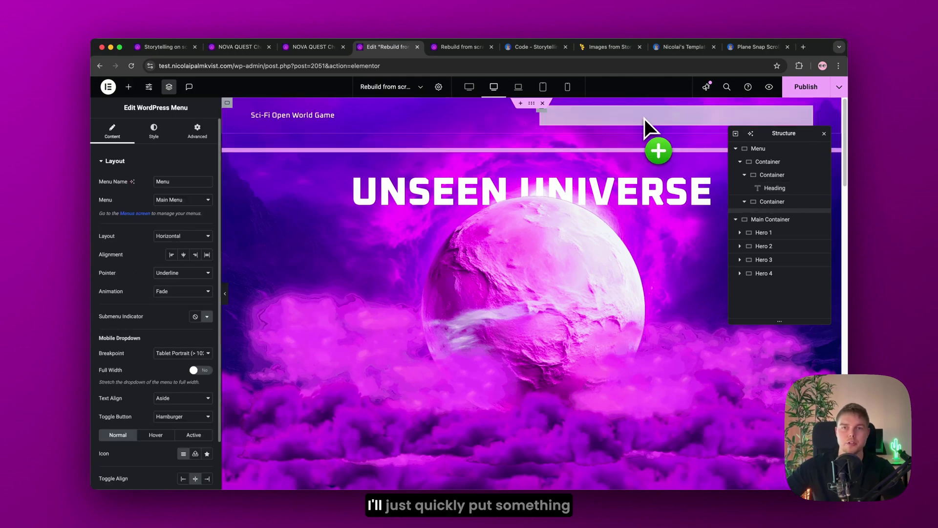
click(209, 201)
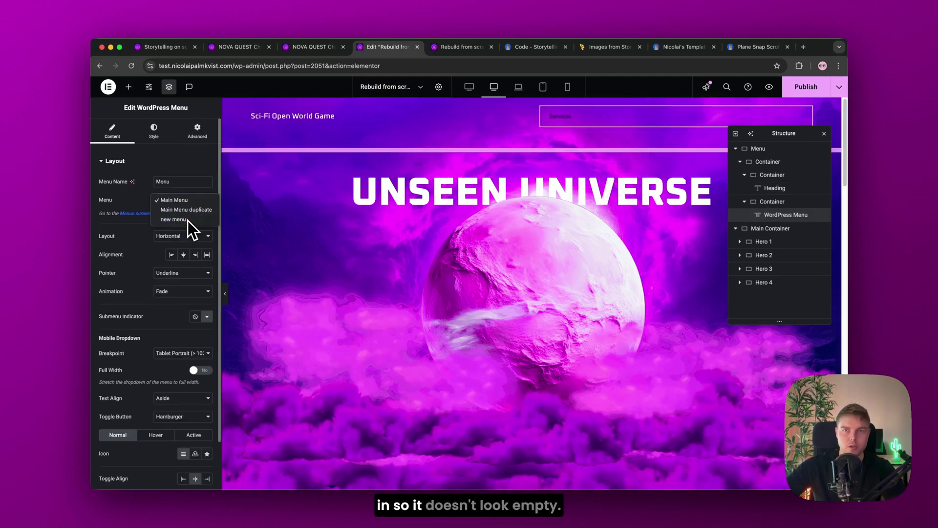
click(187, 220)
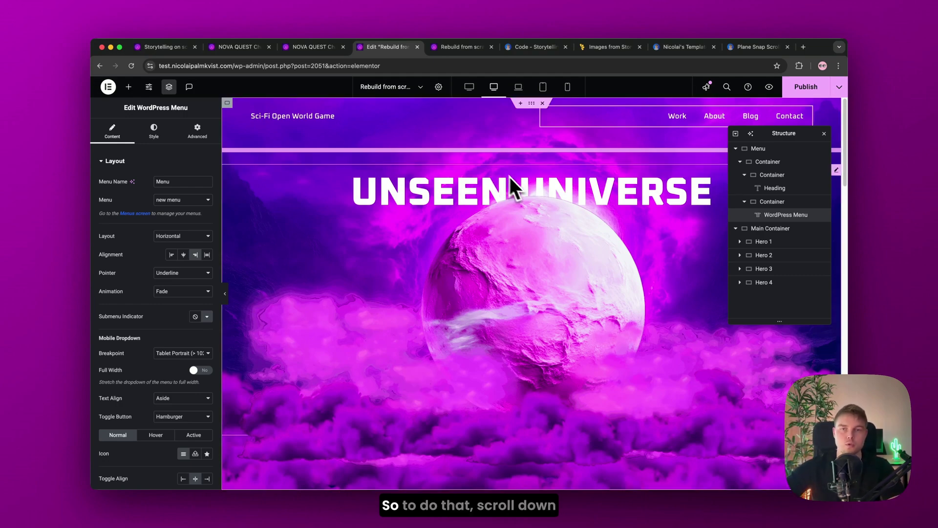
Step: Drag an HTML widget into the empty bottom section of the page
scroll(532, 201, down, 15)
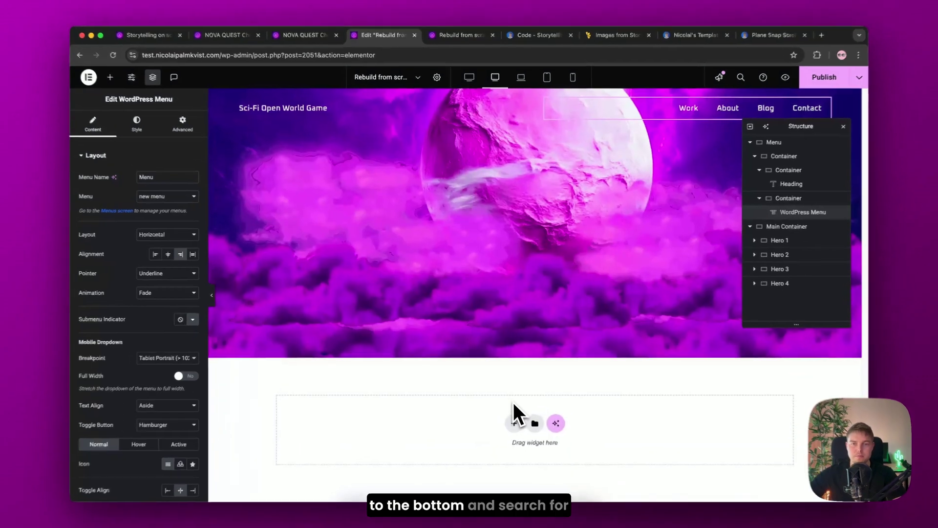
click(515, 423)
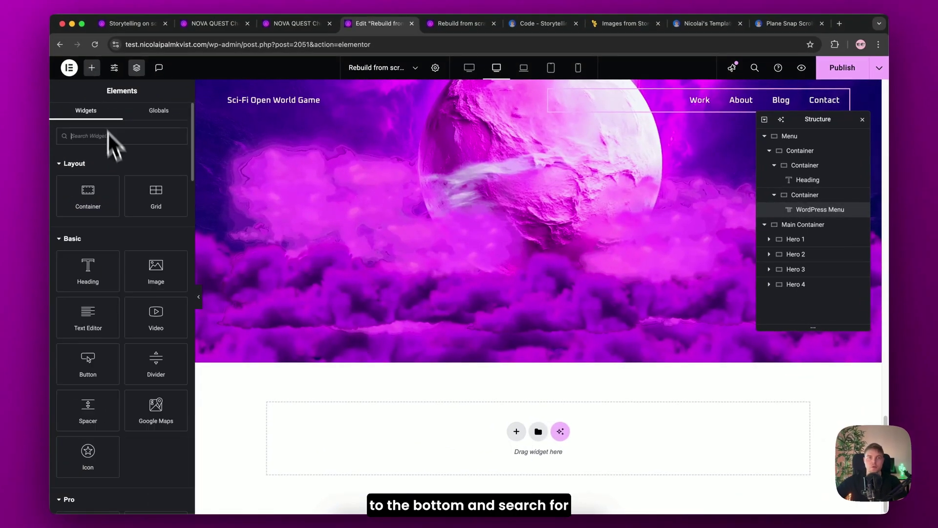
text(html)
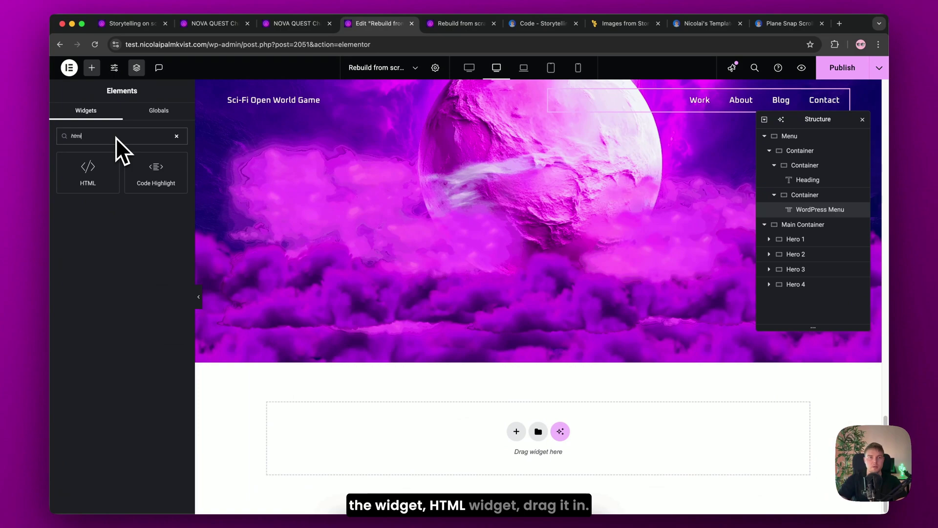
drag(93, 168, 758, 430)
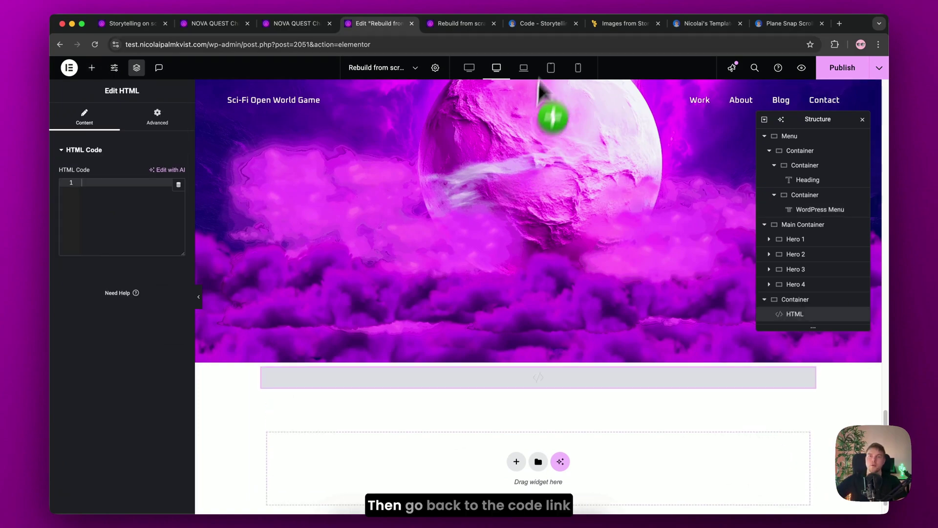
Step: Paste the template's fullPage CSS code into the HTML widget and duplicate the widget
click(544, 23)
scroll(634, 245, down, 5)
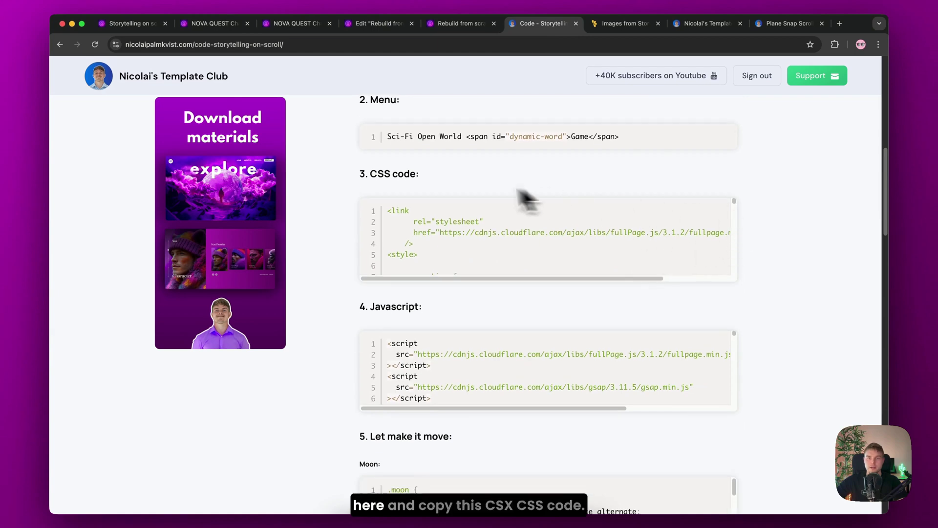
click(442, 184)
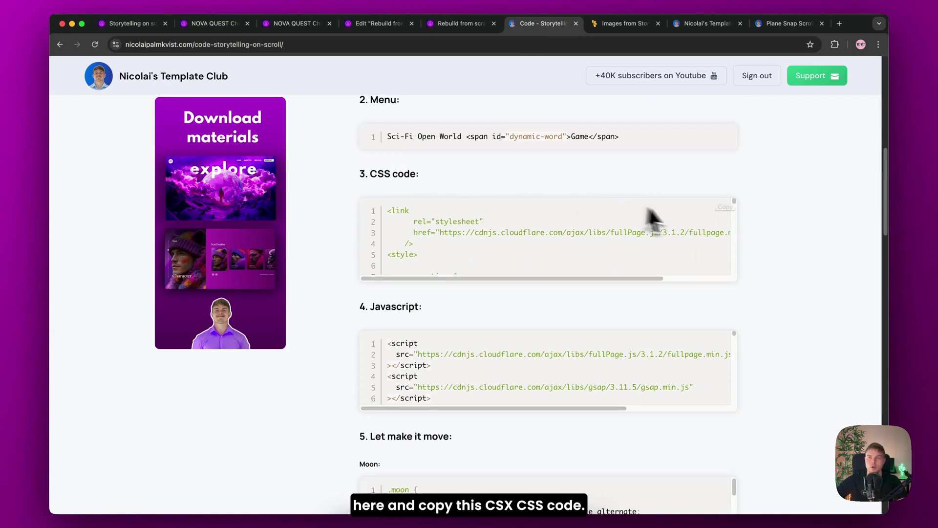
click(725, 207)
click(386, 24)
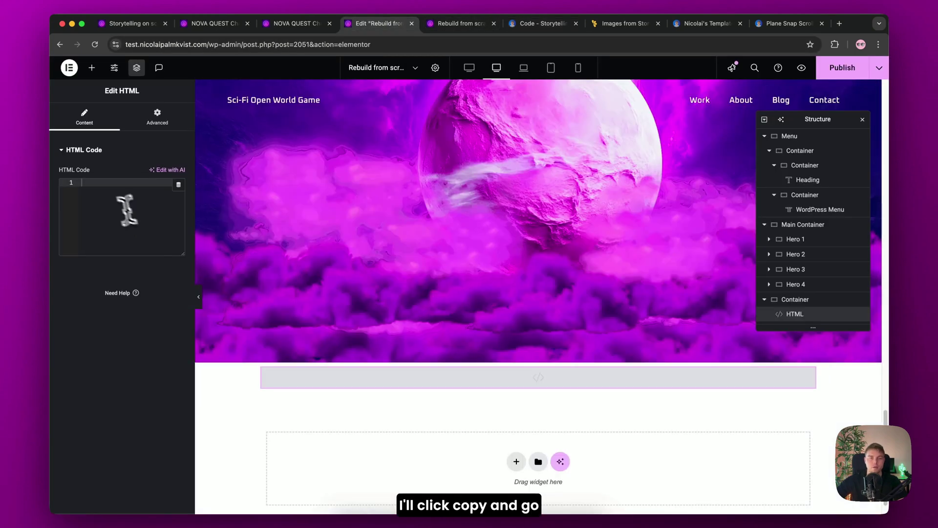
key(super+v)
right_click(566, 381)
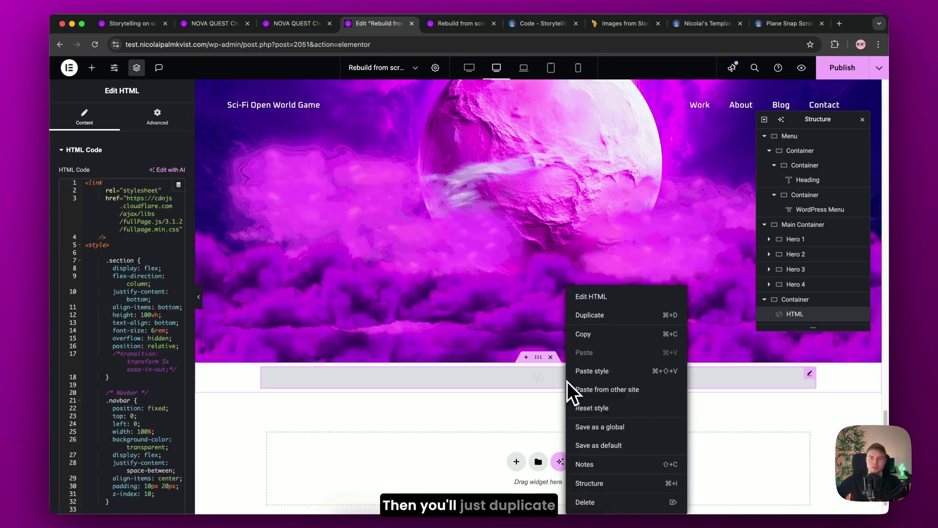
click(601, 315)
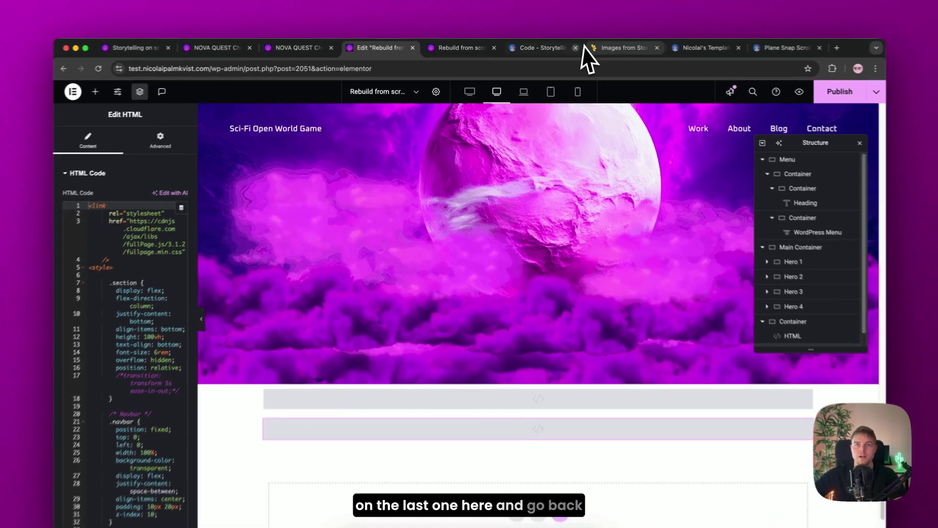
Step: Replace the duplicated widget's CSS with the template's JavaScript code block
click(534, 47)
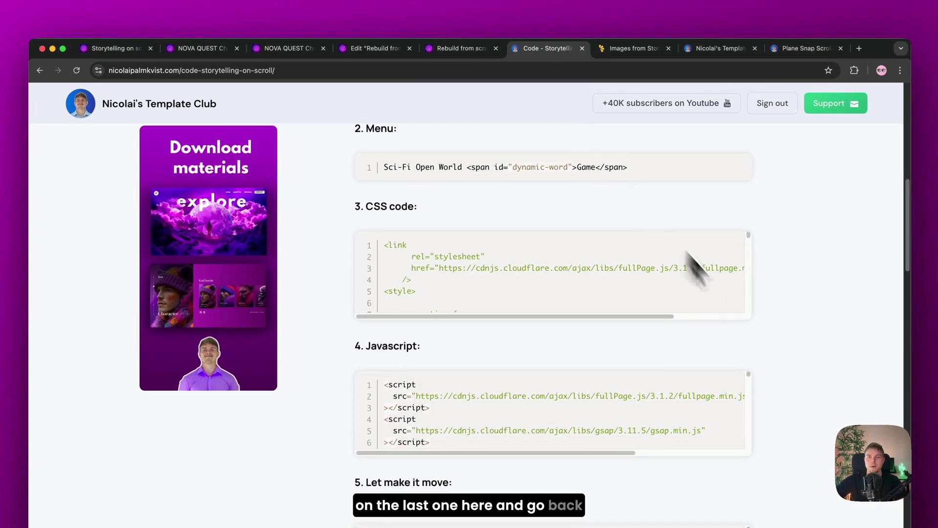
scroll(694, 266, down, 5)
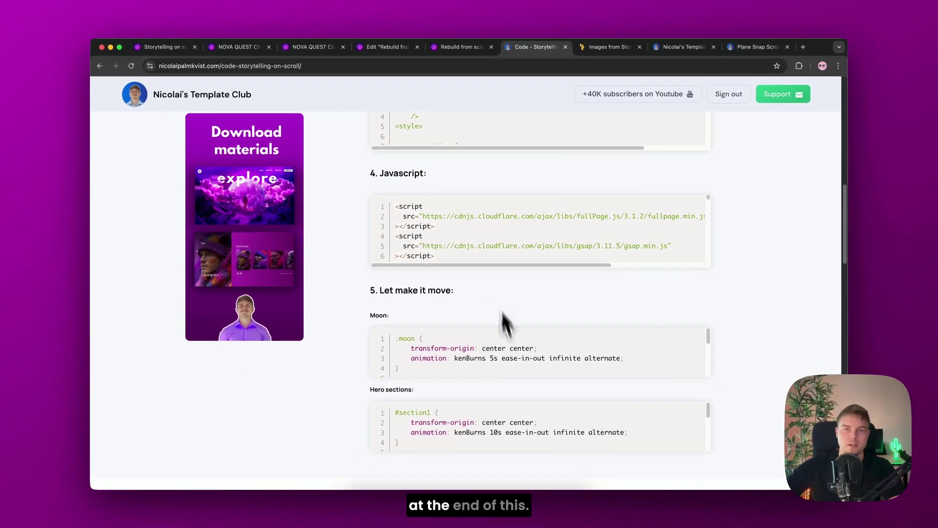
scroll(630, 220, up, 1)
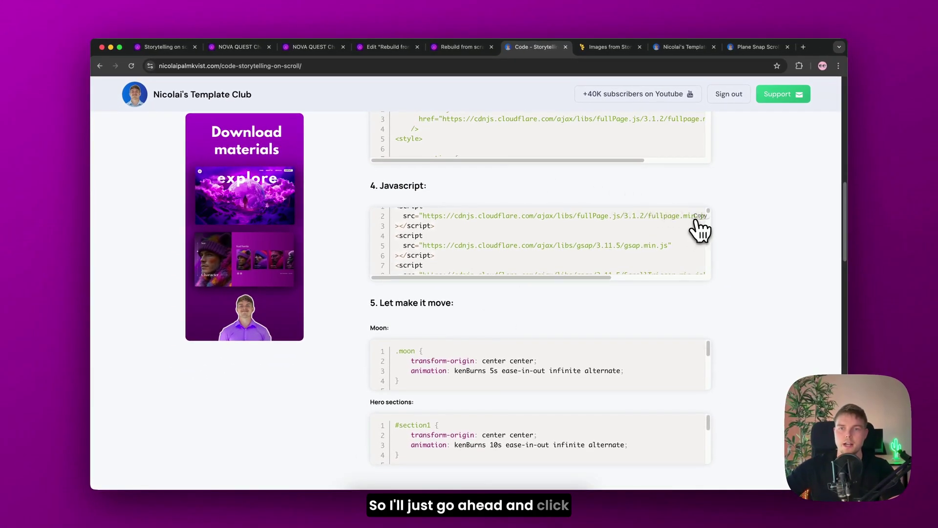
click(697, 220)
click(394, 49)
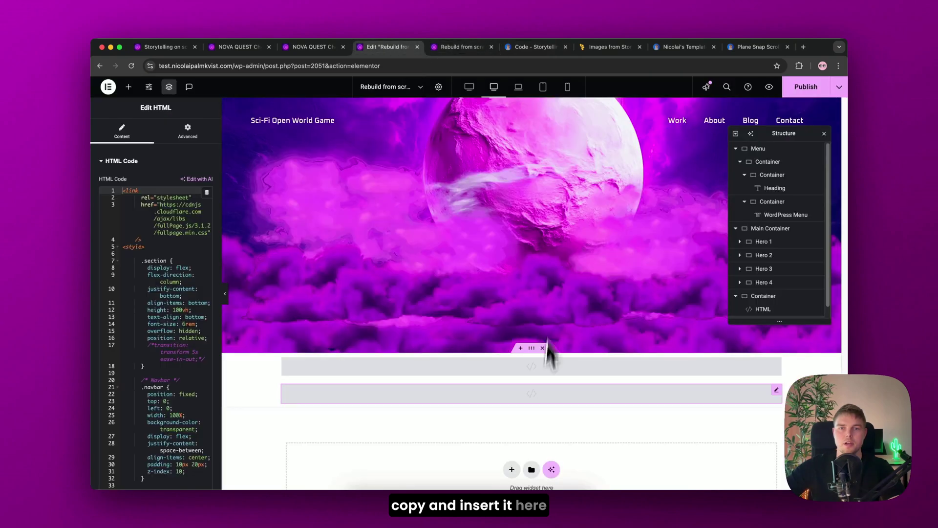
triple_click(178, 222)
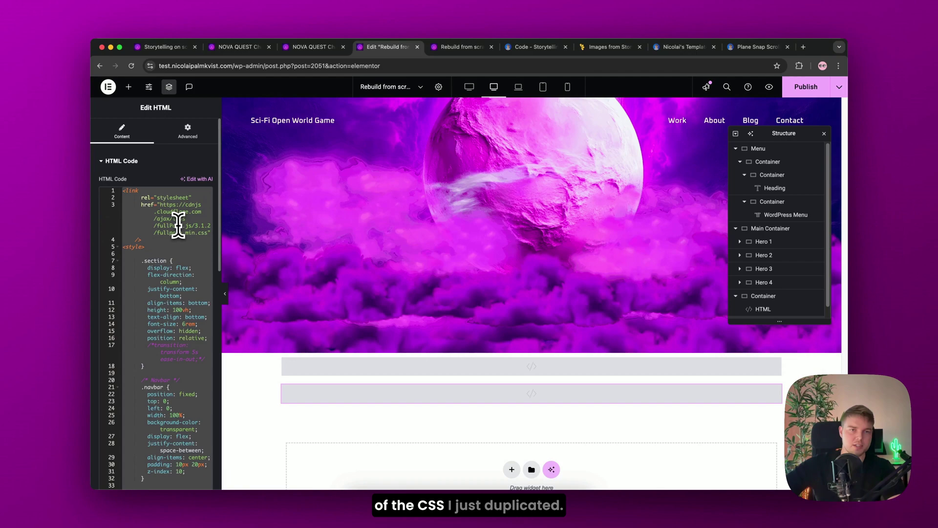
key(ctrl+v)
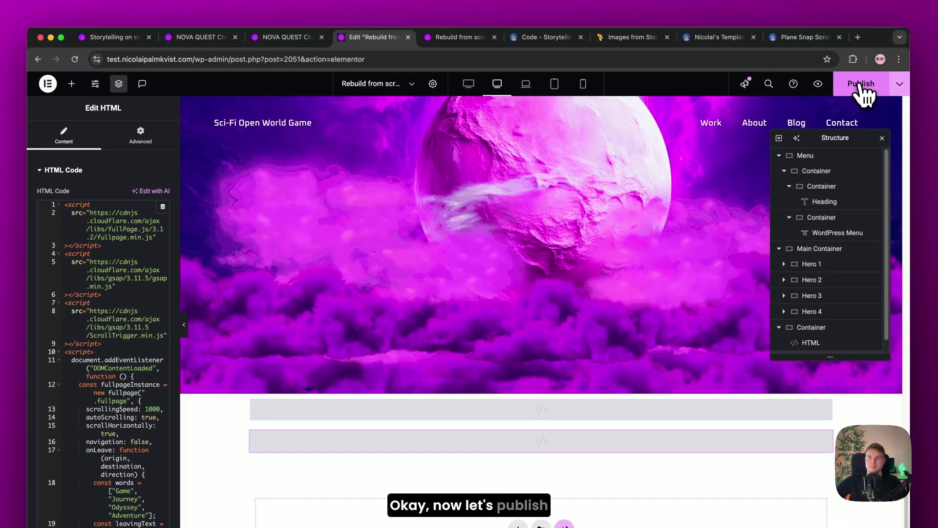
Step: Publish, scroll the live page through the hero sections, then advance the character slider one card
click(861, 86)
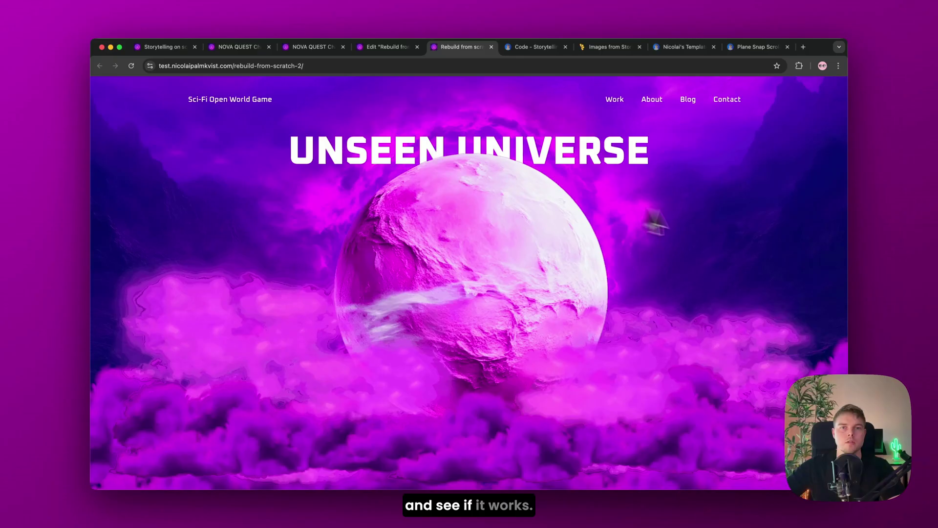
scroll(737, 230, down, 3)
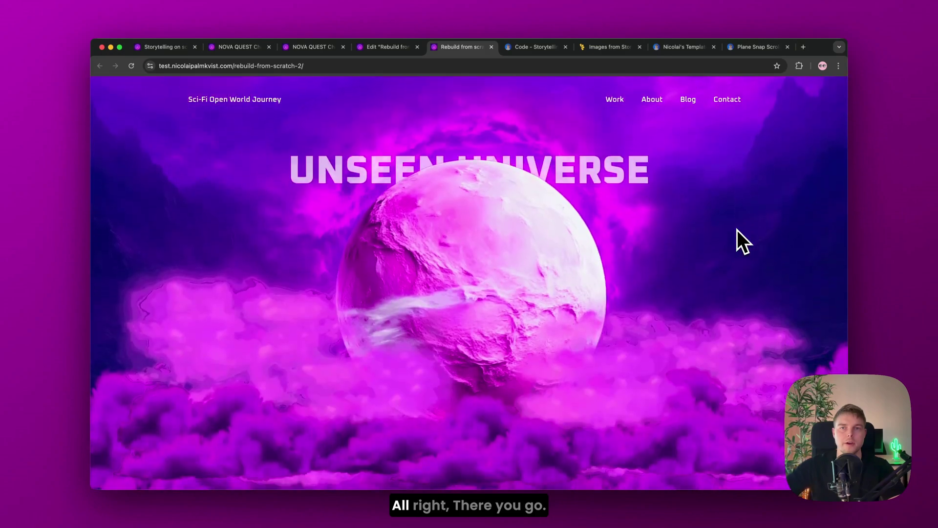
scroll(736, 229, down, 3)
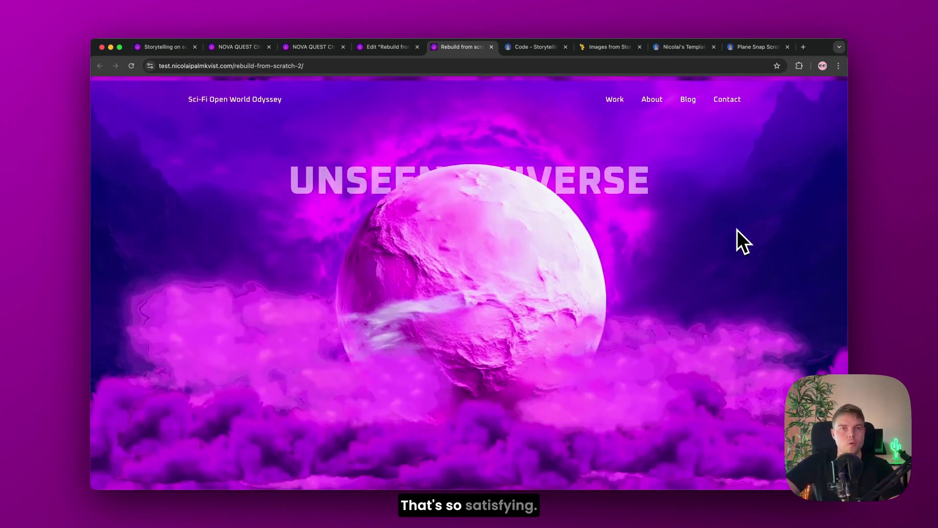
scroll(736, 240, down, 3)
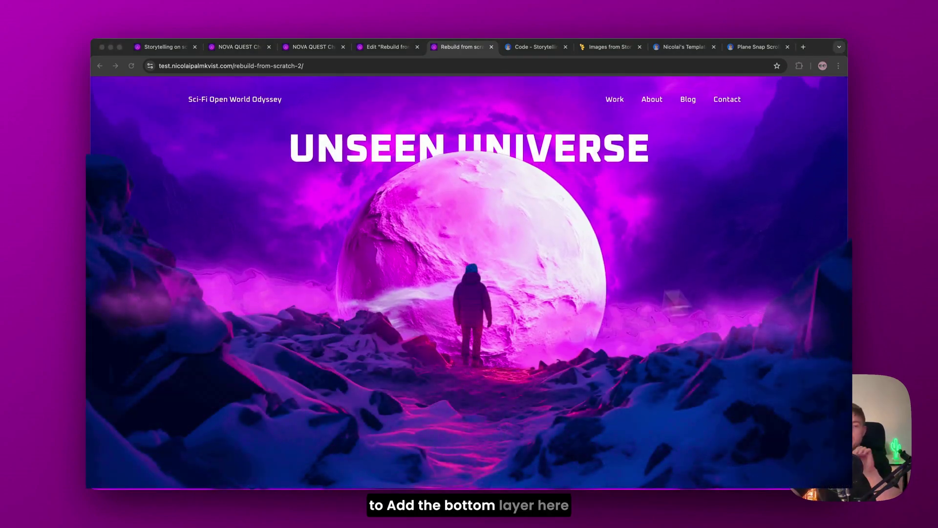
scroll(718, 326, down, 3)
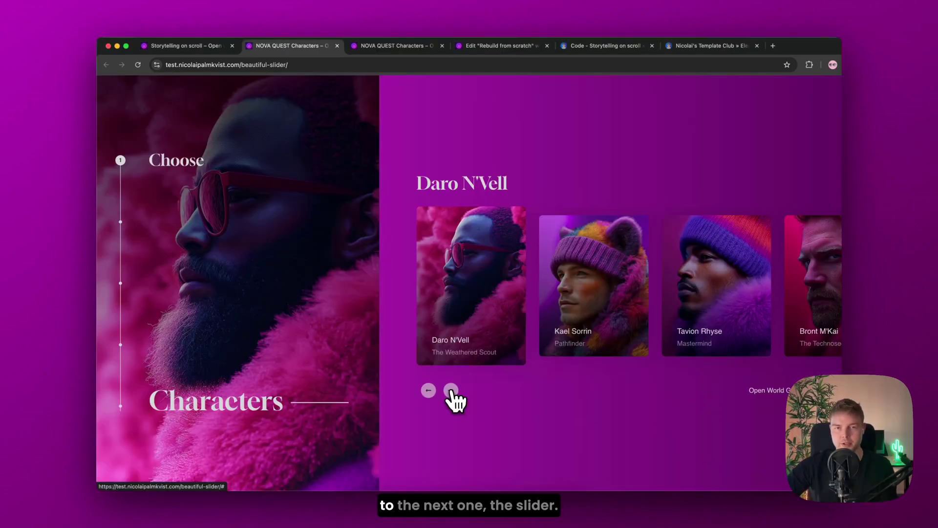
click(451, 390)
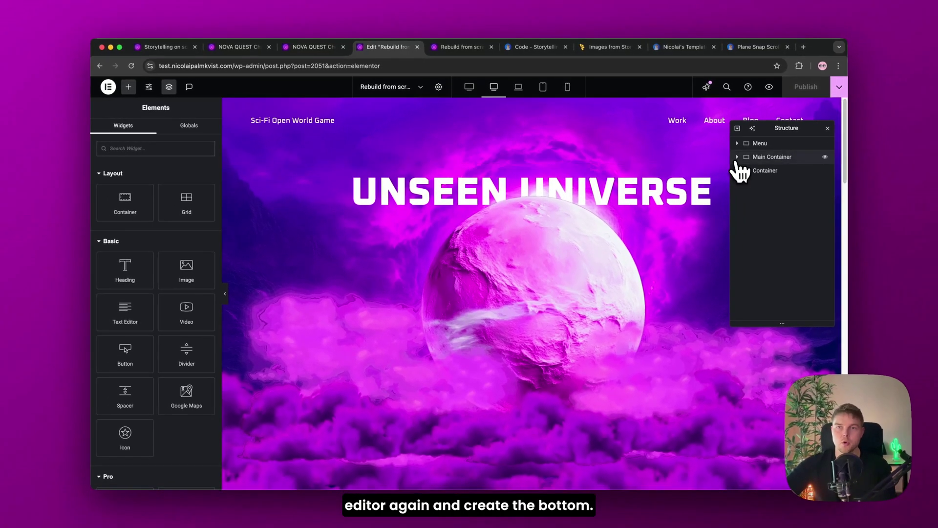
Step: Duplicate the Hero 1 section in Structure and rename the copy Bottom-1
click(737, 158)
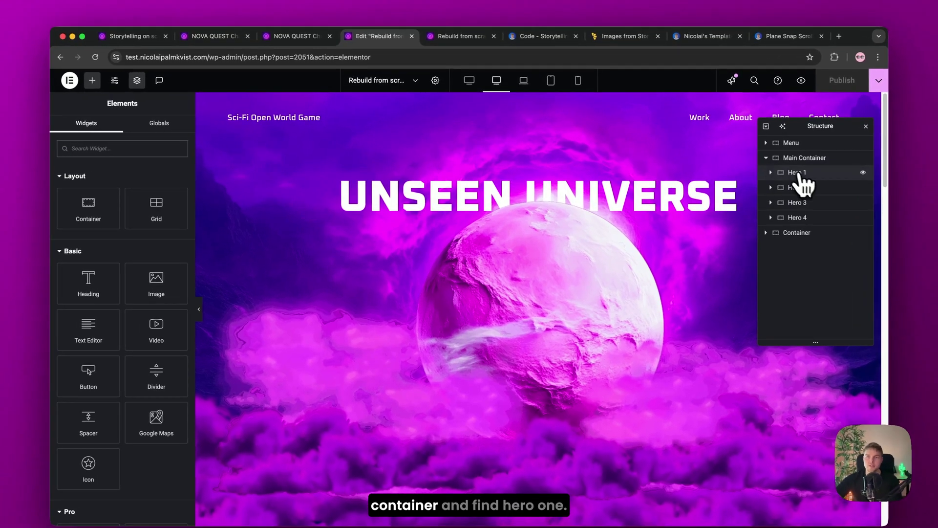
click(803, 175)
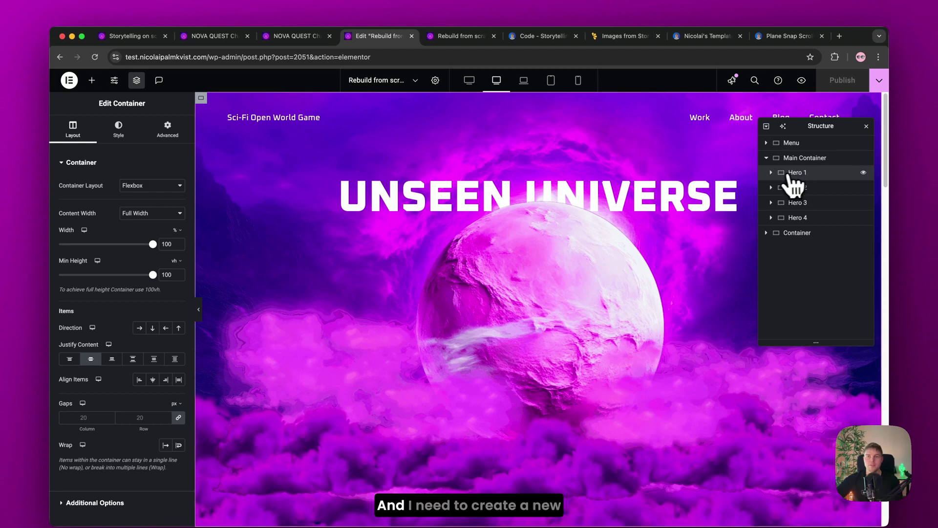
right_click(815, 187)
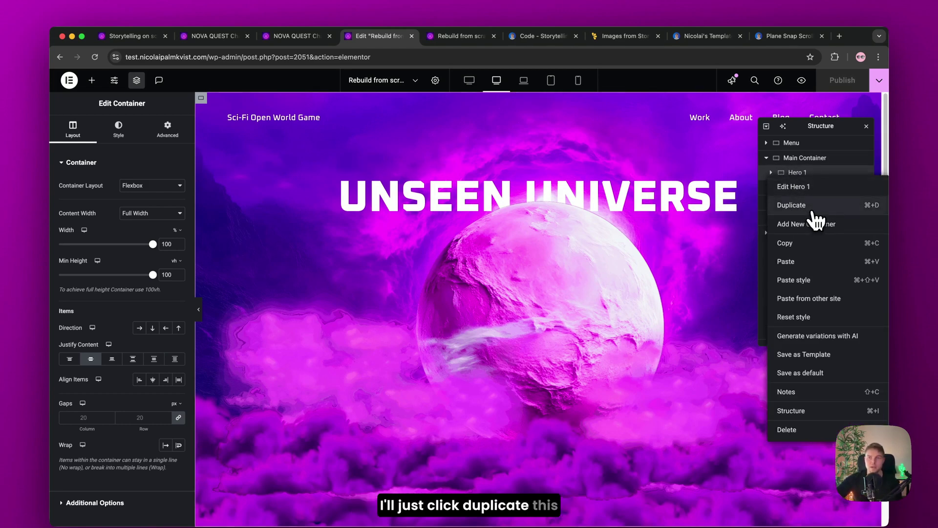
click(811, 207)
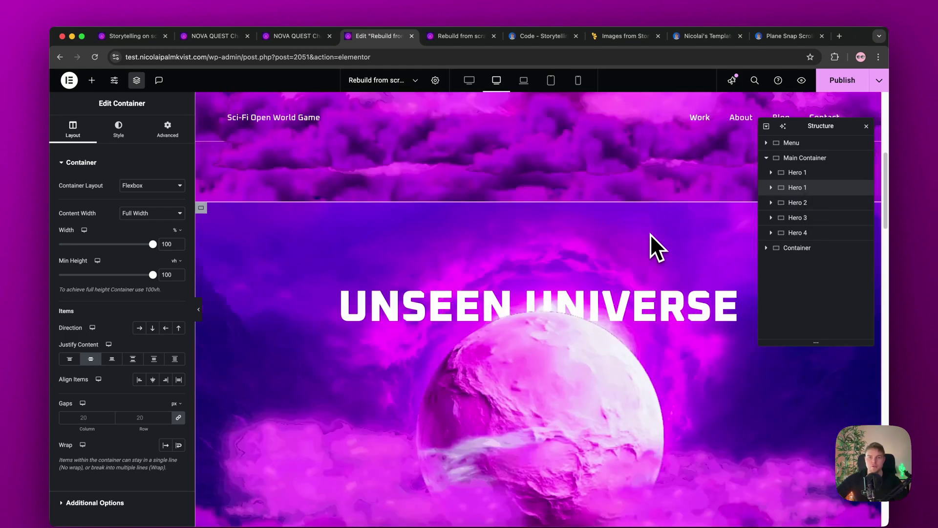
double_click(796, 188)
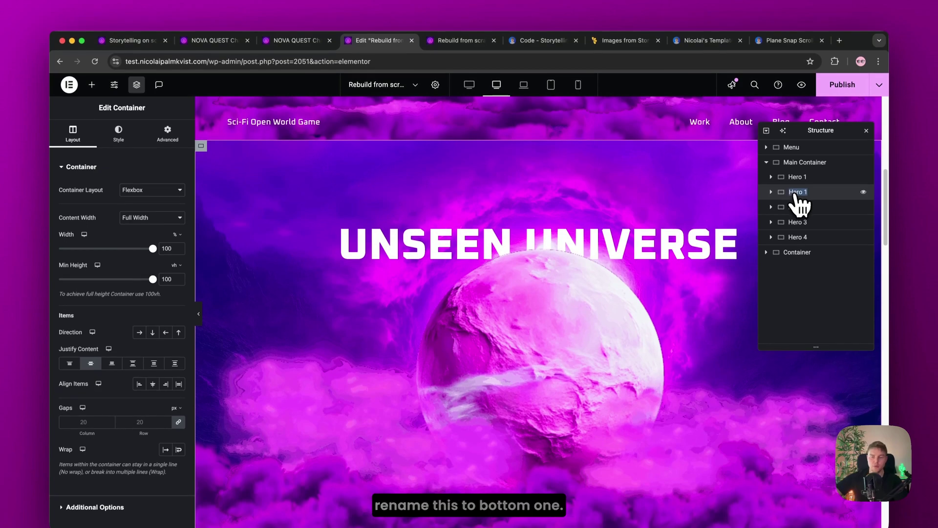
text(Bottom-1)
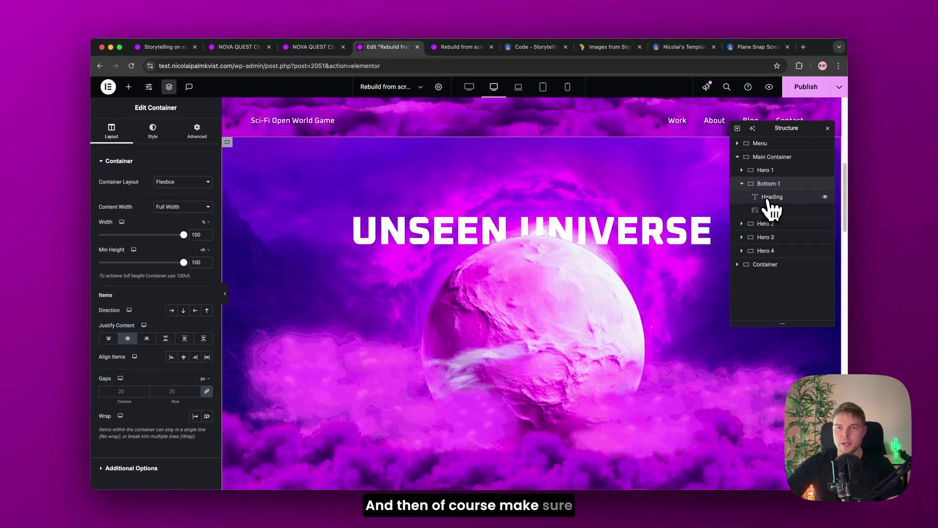
click(772, 197)
Step: Delete the heading and planet image from Bottom-1 and clear its 100 minimum height
right_click(775, 208)
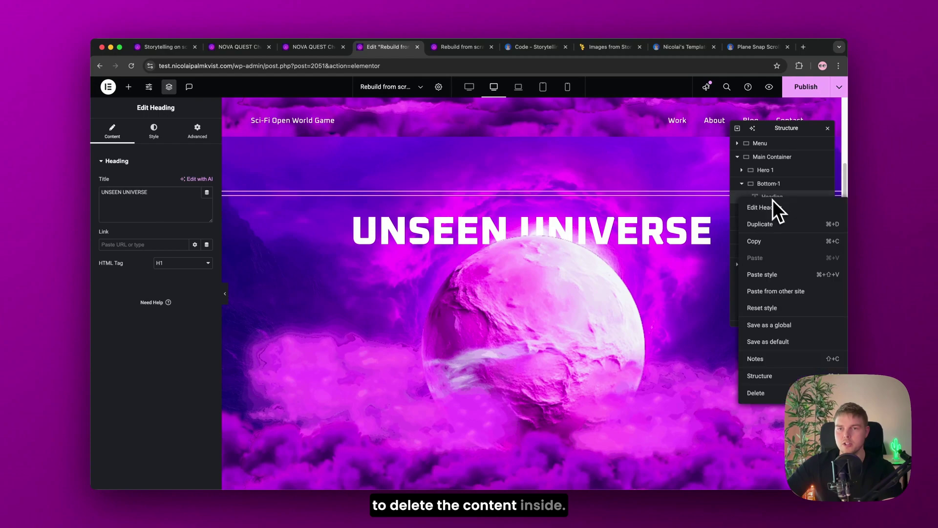
click(777, 392)
right_click(779, 209)
click(756, 393)
click(768, 183)
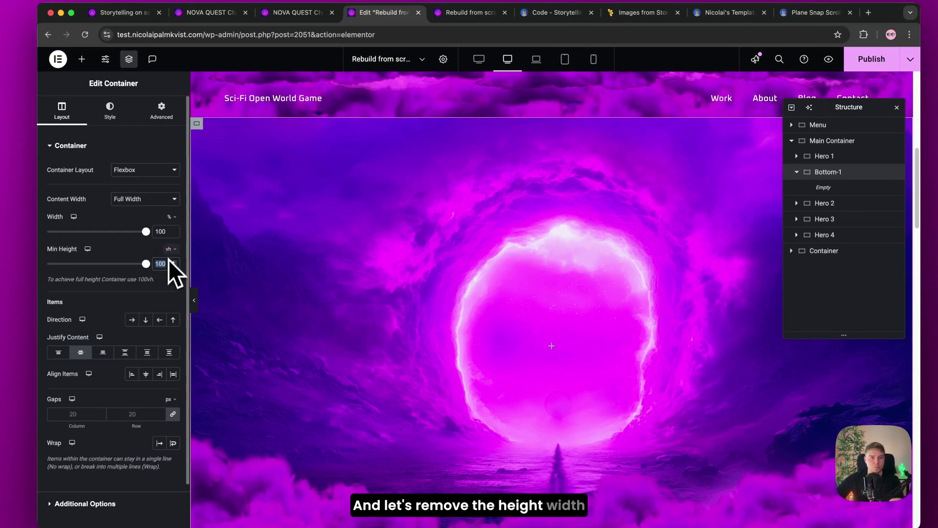
key(BackSpace)
click(169, 249)
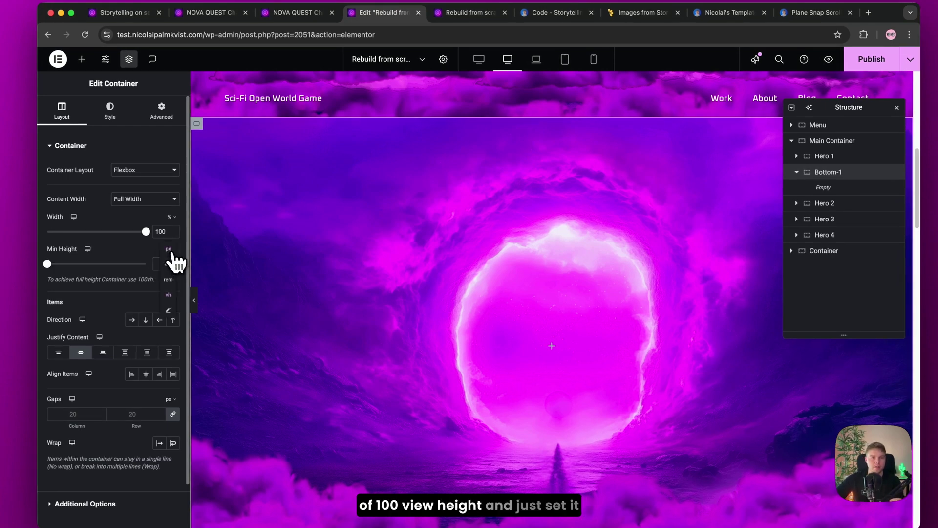
Step: Set Bottom-1's background image from the Media Library, using 1-Hero-Bottom.png
click(109, 119)
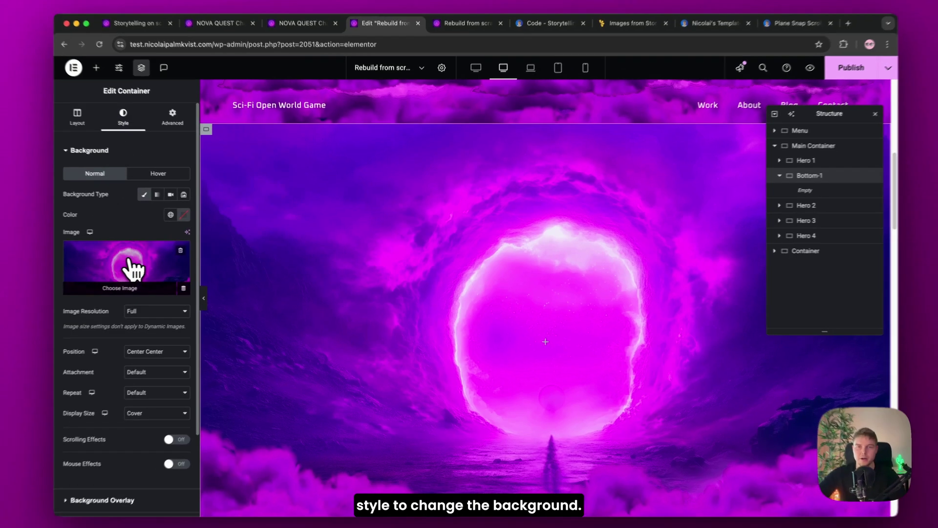
click(117, 269)
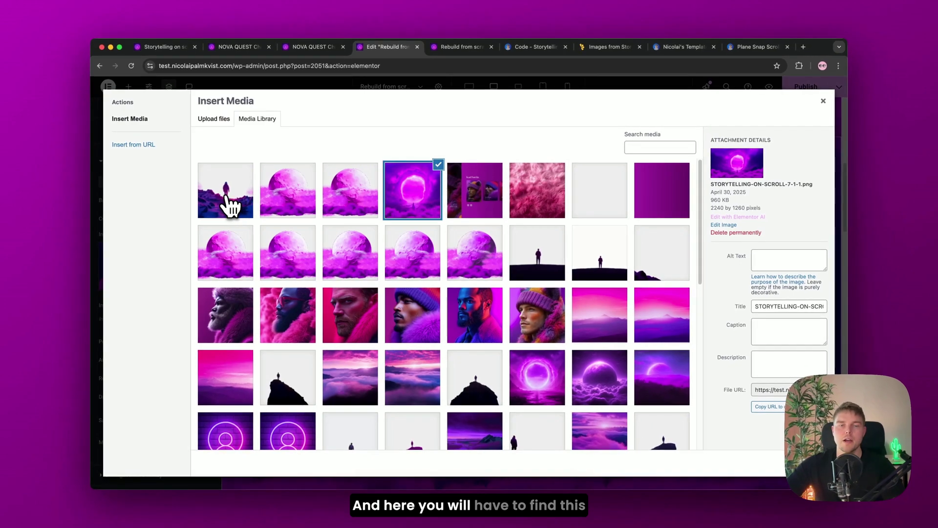
key(ctrl+Right)
key(space)
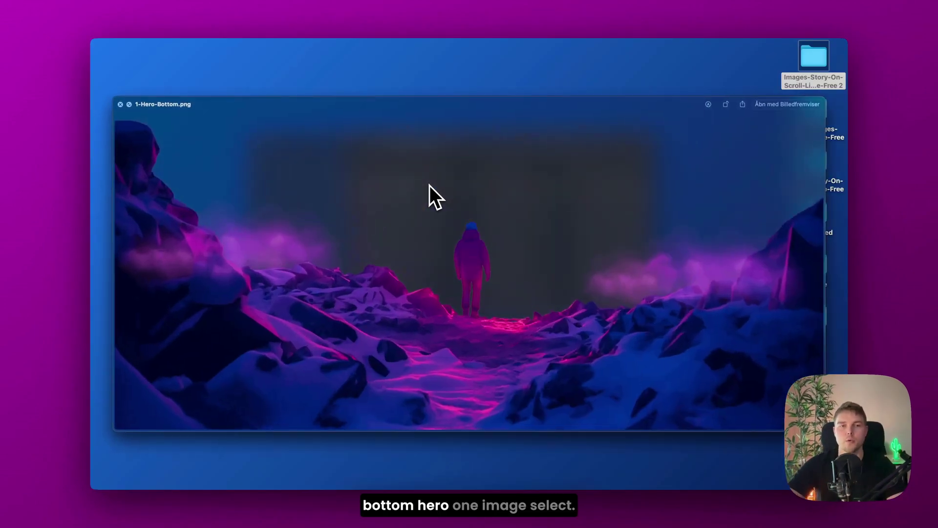
key(space)
key(ctrl+Left)
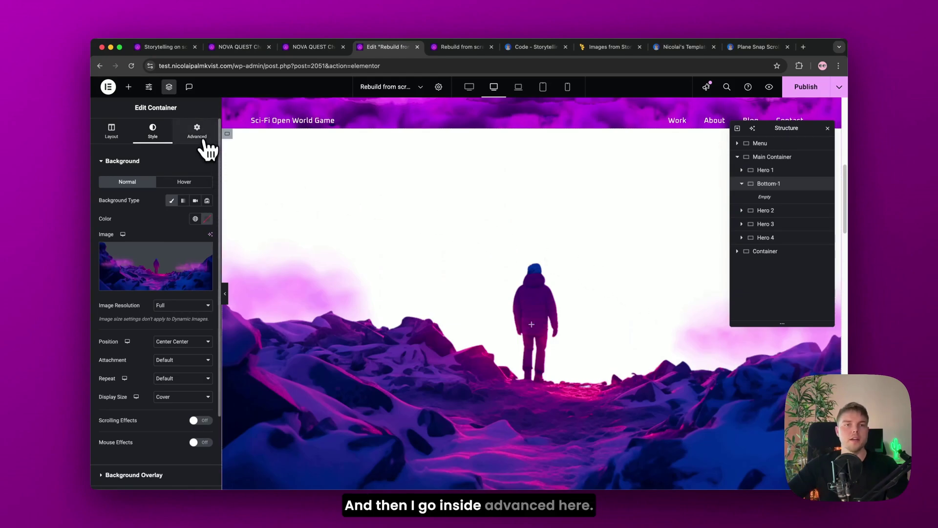
Step: Give Bottom-1 a -460 px top margin, z-index 15, and remove the 'section' CSS class
click(203, 137)
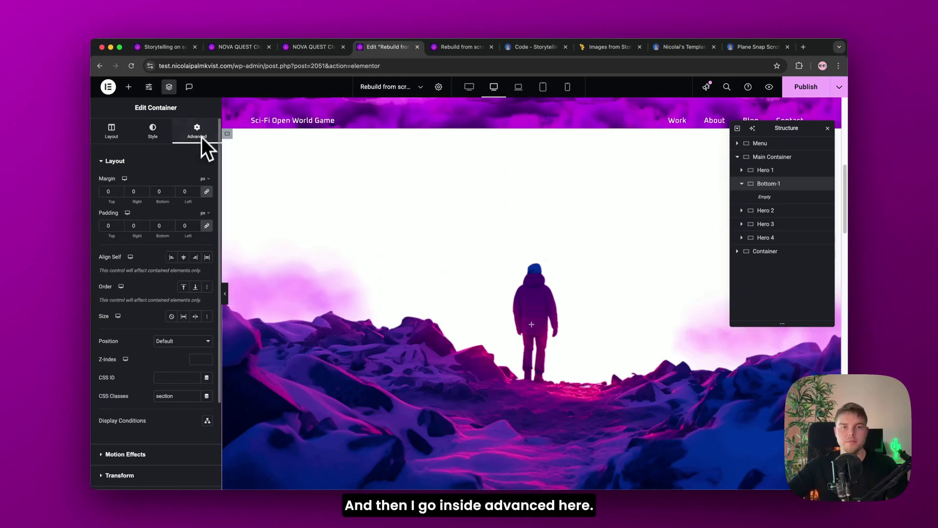
click(121, 195)
text(-4)
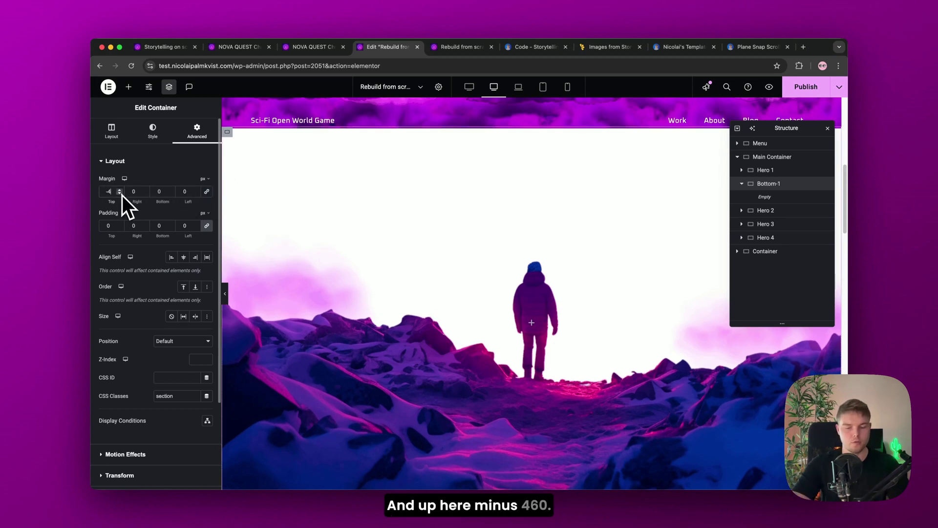
text(60)
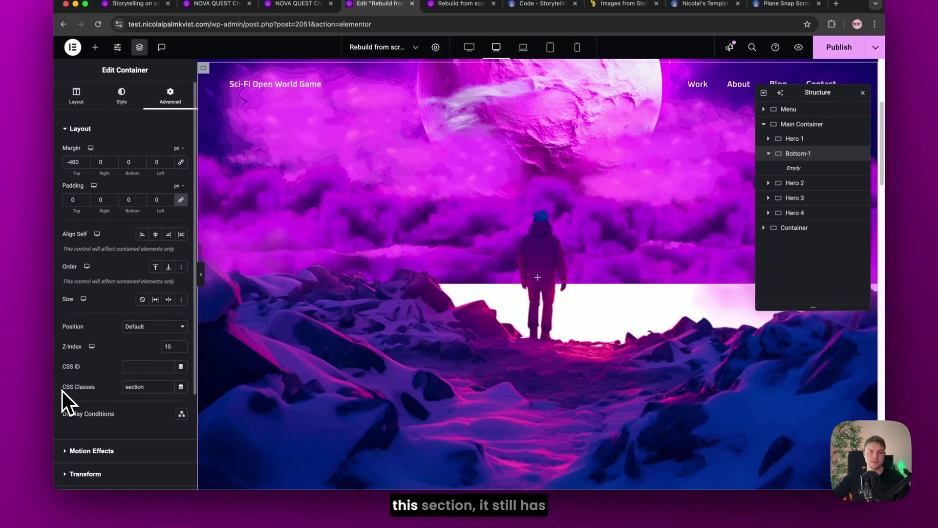
drag(99, 396, 130, 398)
click(96, 390)
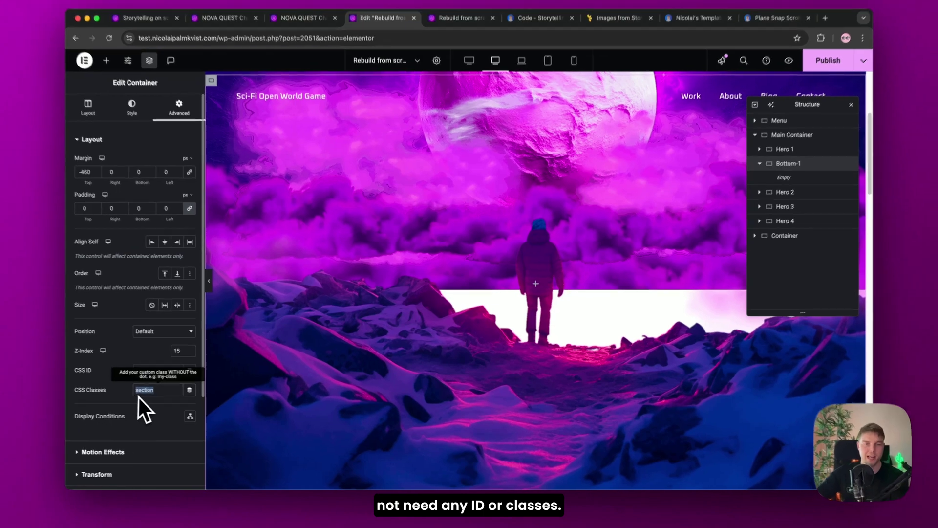
key(BackSpace)
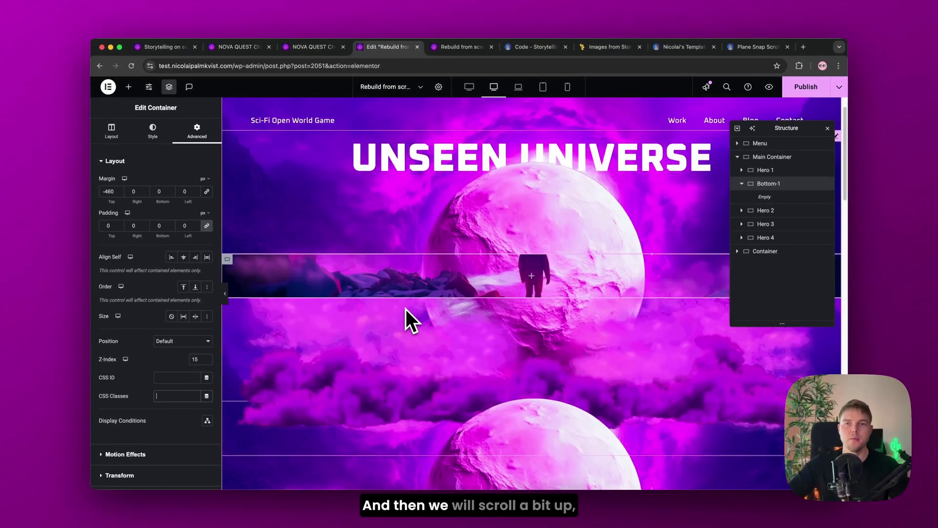
Step: Add a Spacer widget to Bottom-1, set it to 460 px, and preview without the panel
click(129, 86)
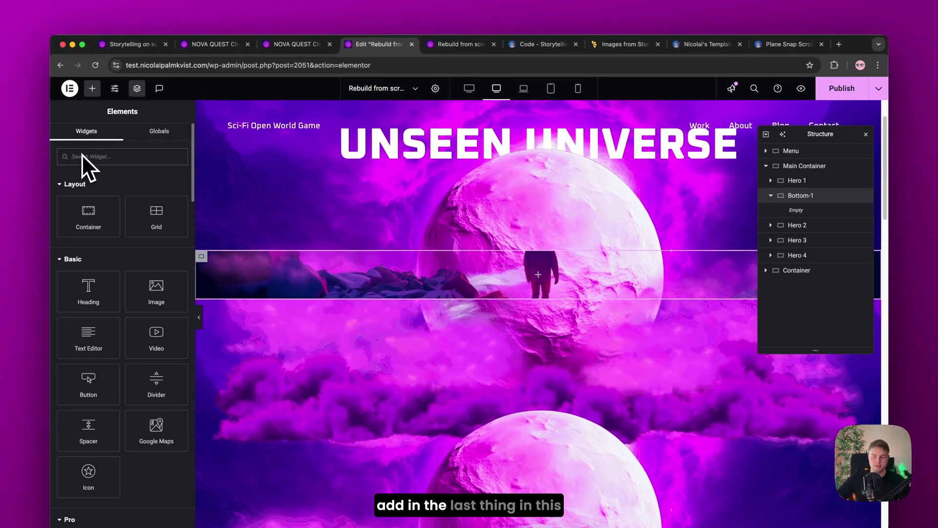
text(sp)
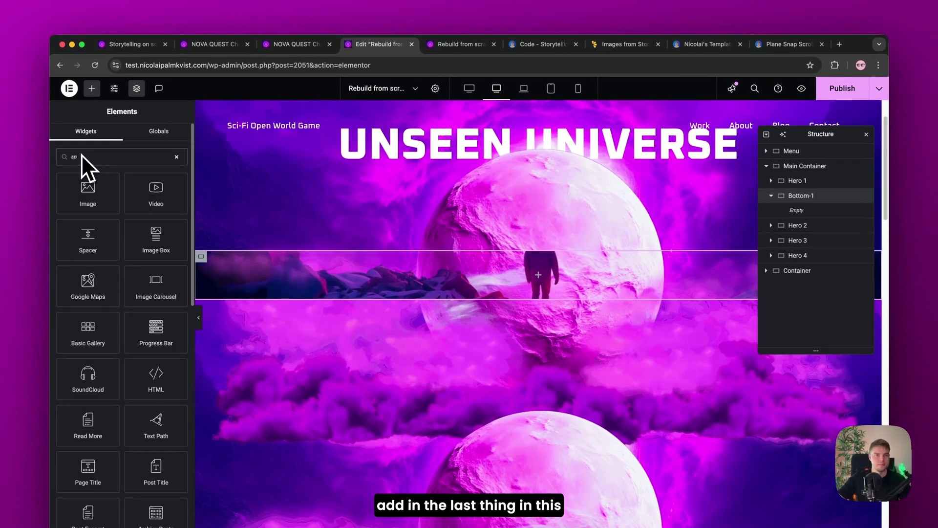
text(ace)
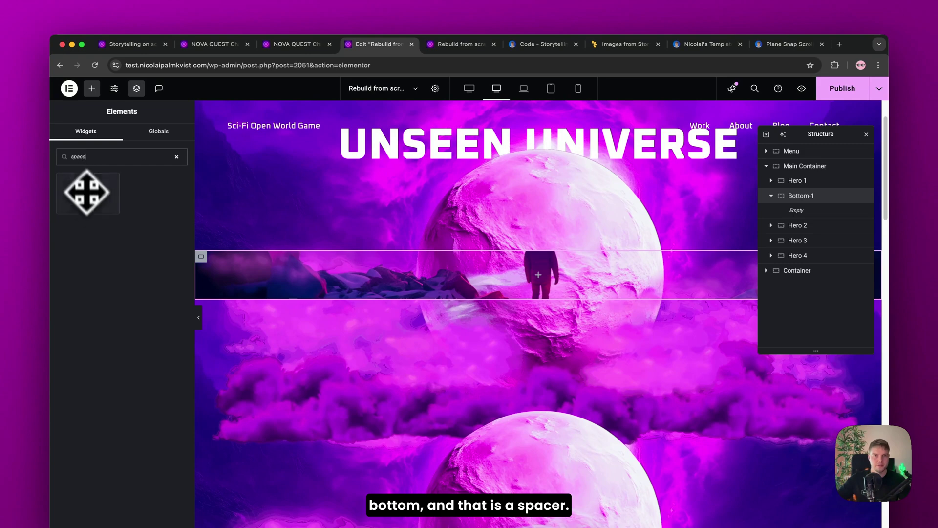
drag(87, 192, 465, 271)
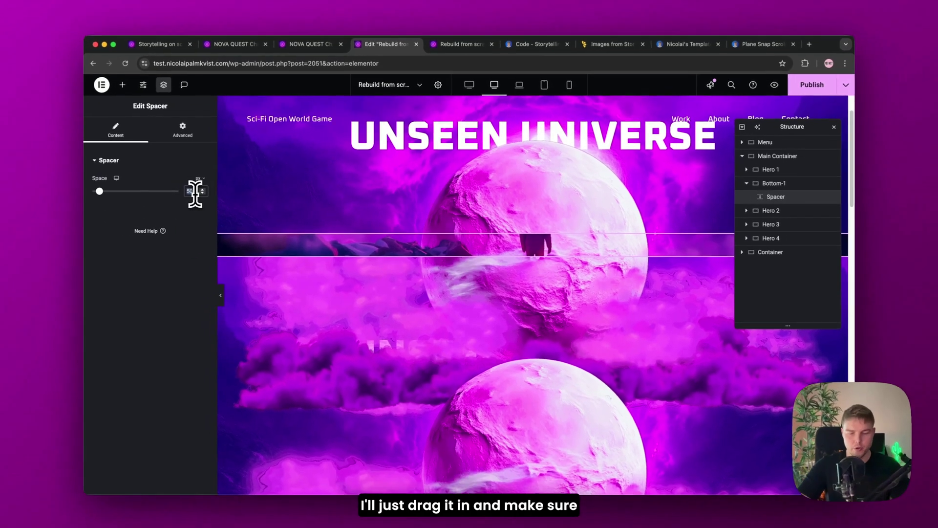
double_click(167, 190)
text(4)
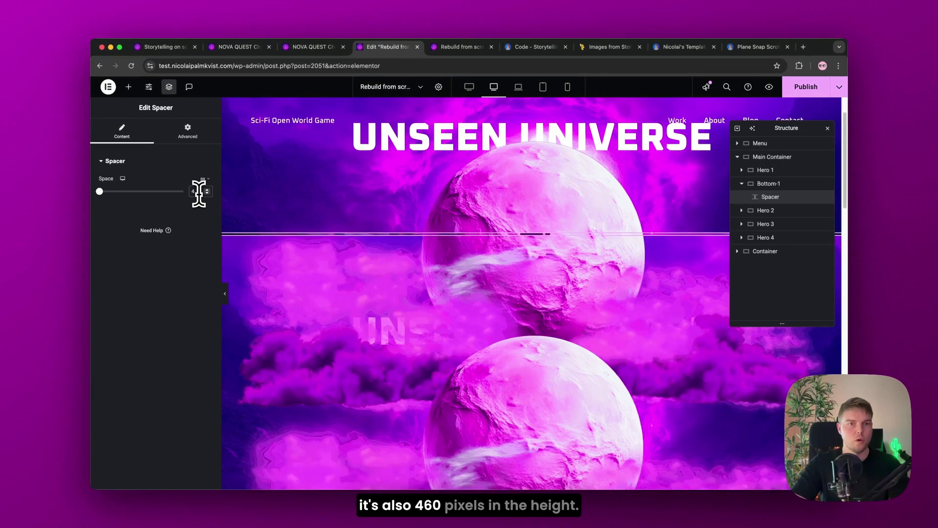
text(60)
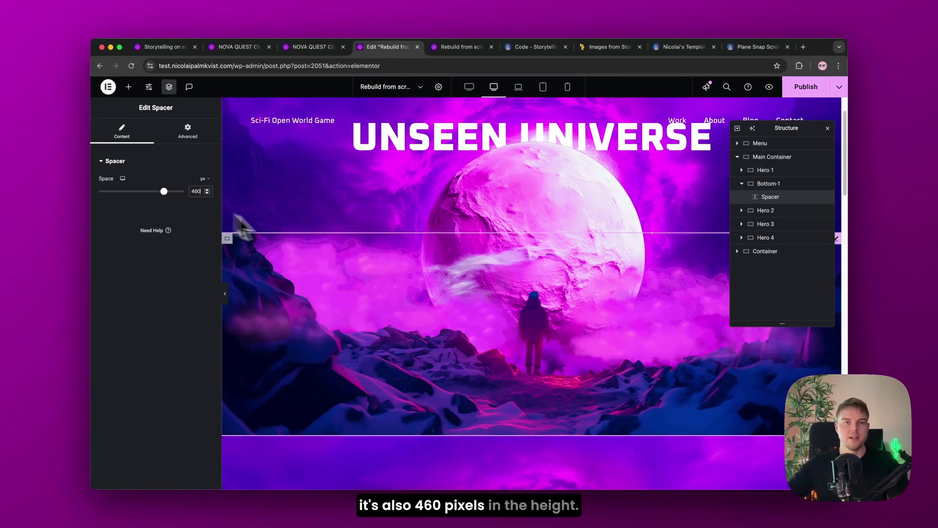
scroll(387, 338, up, 2)
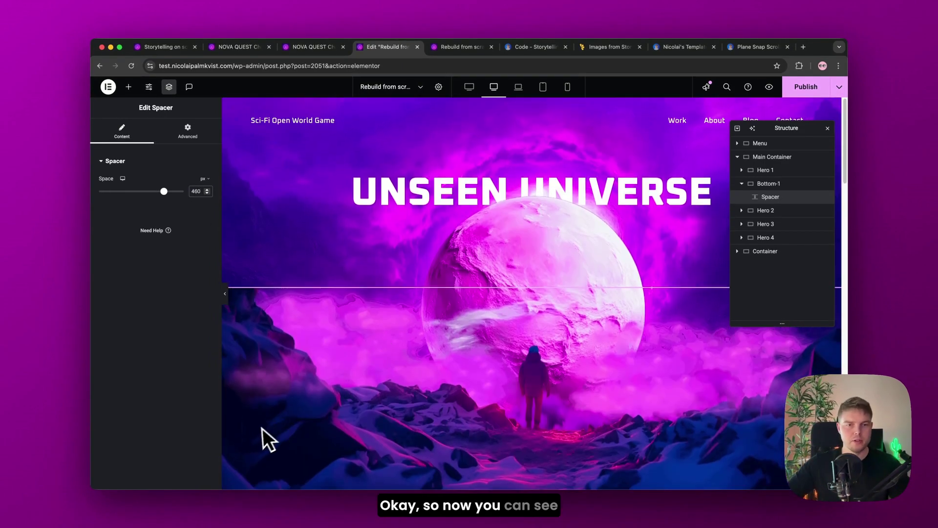
click(167, 517)
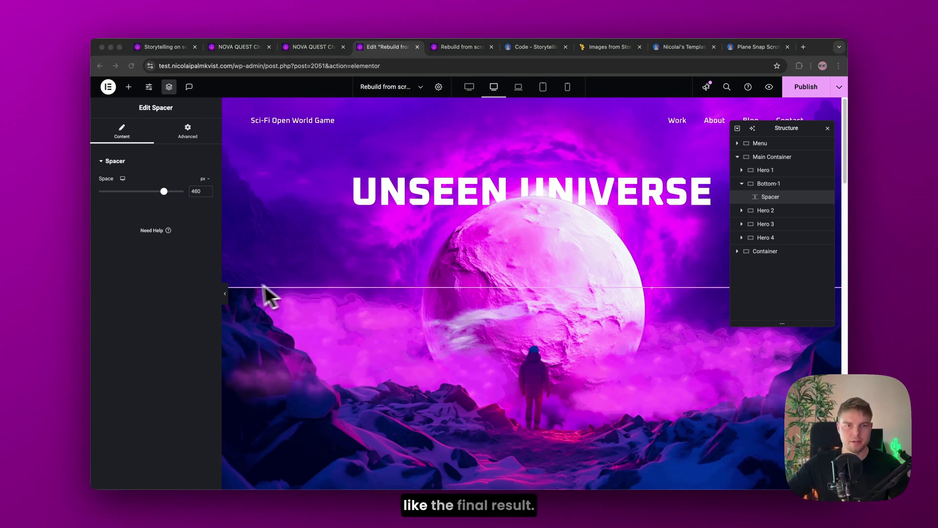
Step: Raise the Bottom-1 spacer height to 700 px
click(225, 296)
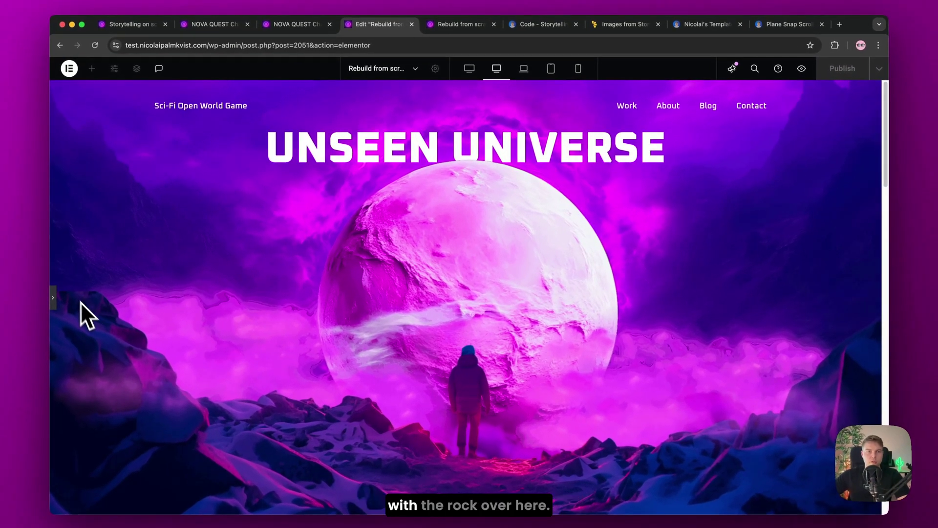
click(53, 299)
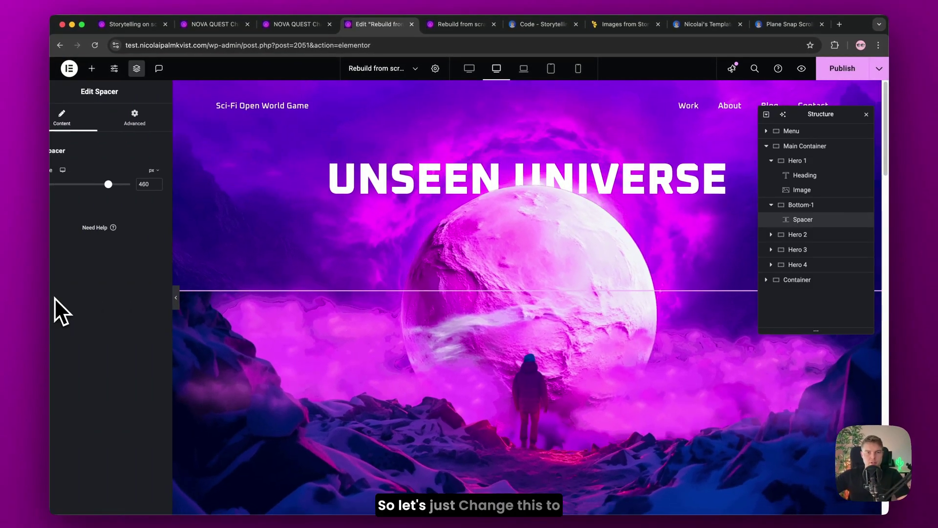
double_click(166, 184)
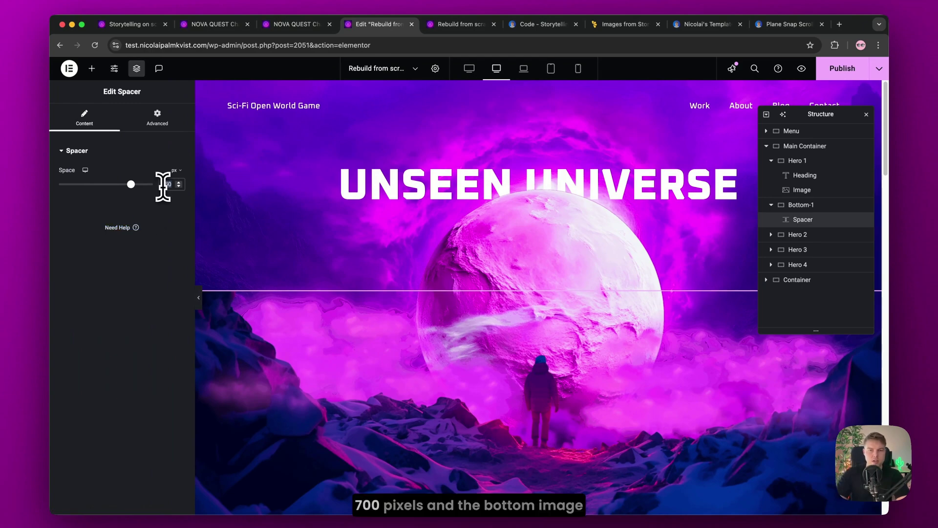
text(700)
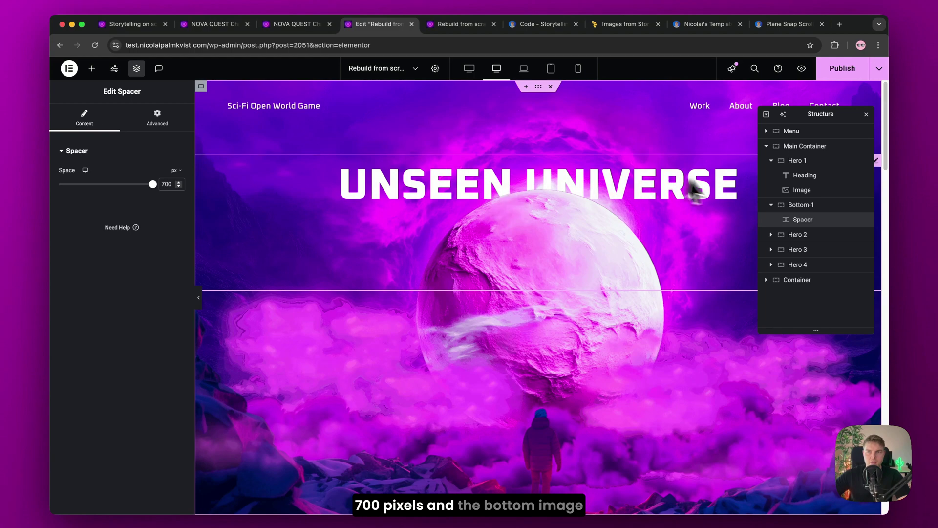
Step: Change Bottom-1's top margin to -650 px and preview the result
click(806, 205)
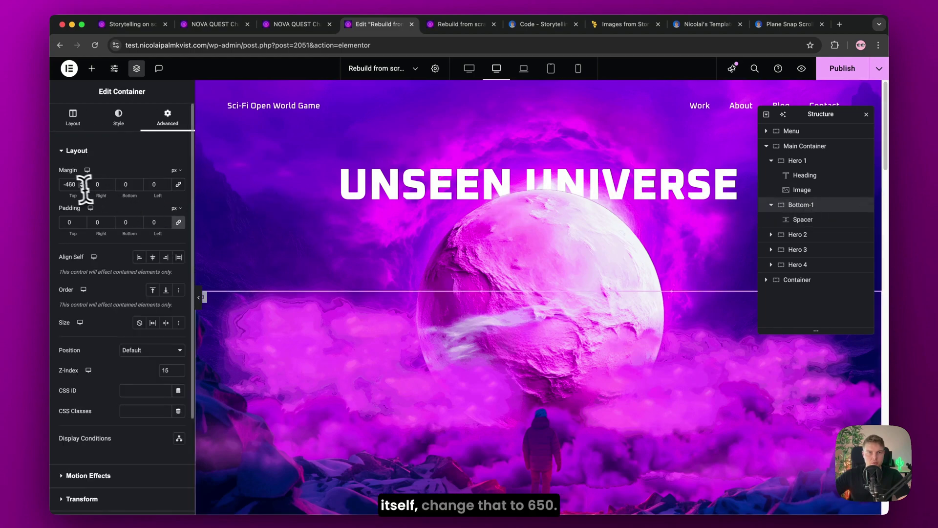
key(BackSpace)
text(6)
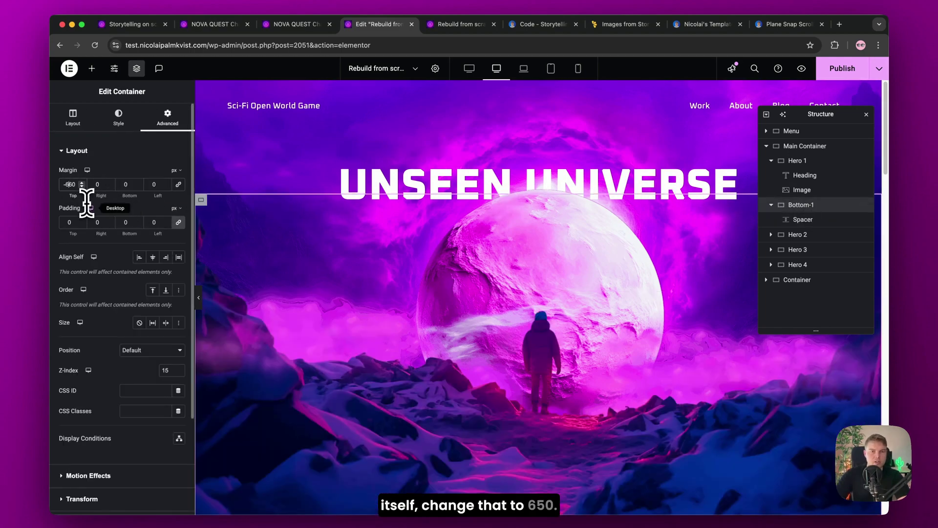
key(BackSpace)
text(5)
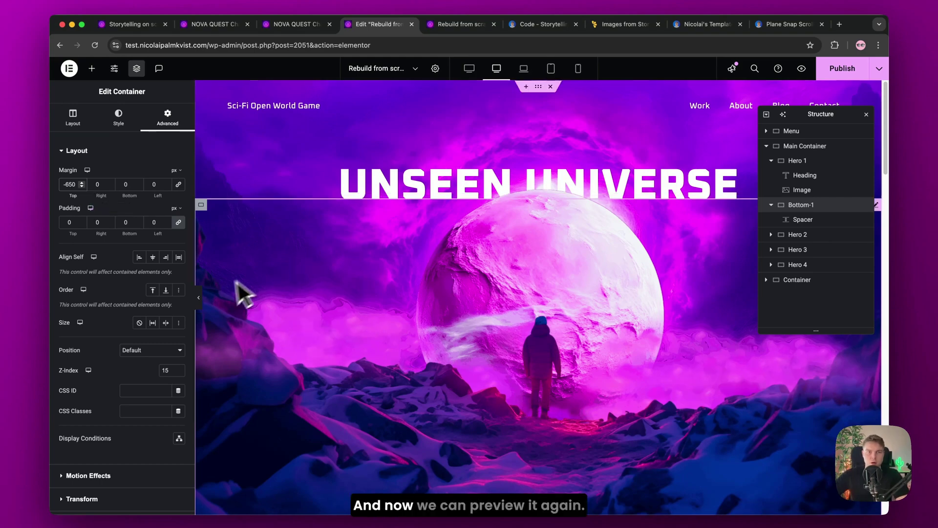
click(200, 297)
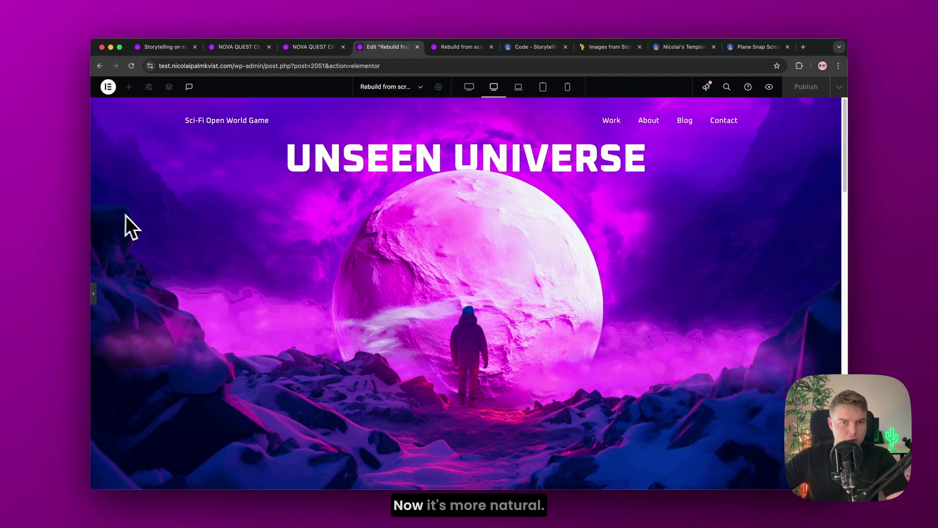
click(93, 295)
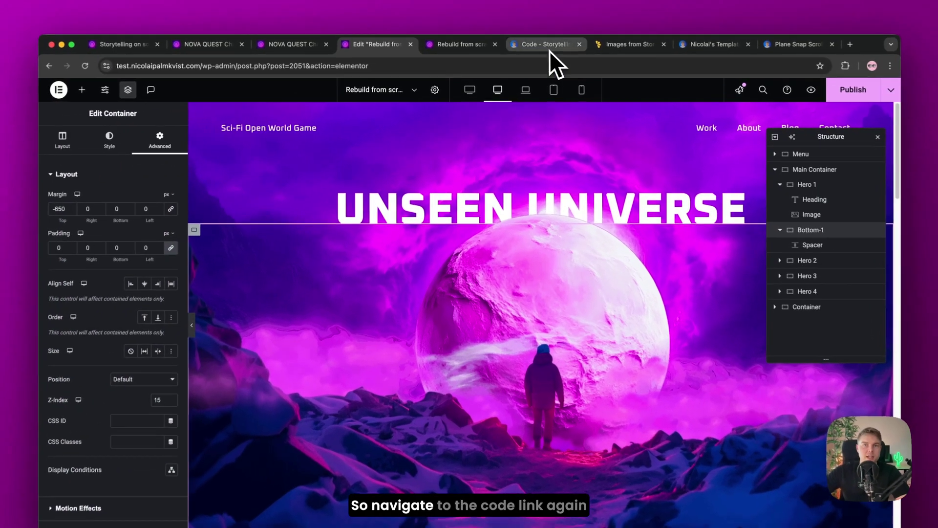
Step: Copy the Moon animation CSS from the code snippets page
click(538, 48)
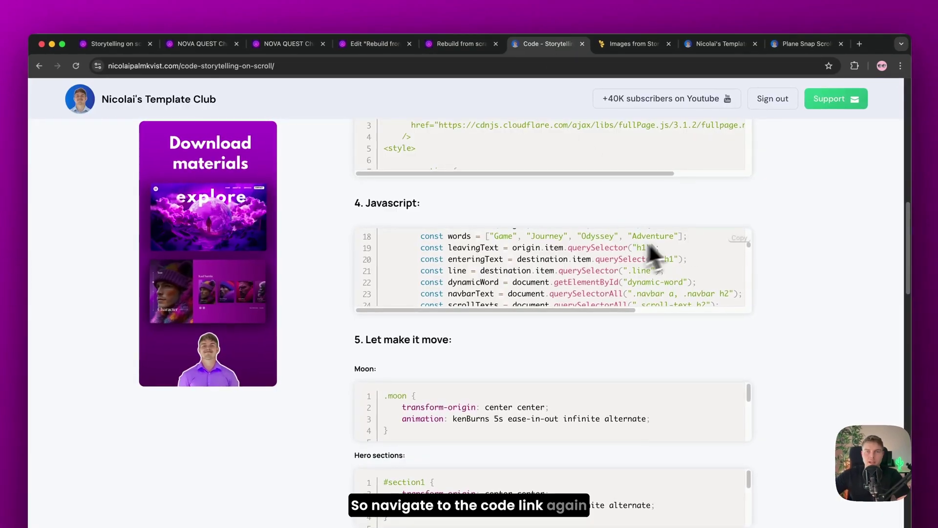
scroll(648, 242, up, 3)
scroll(746, 237, down, 5)
drag(380, 275, 419, 272)
click(430, 274)
scroll(436, 273, down, 1)
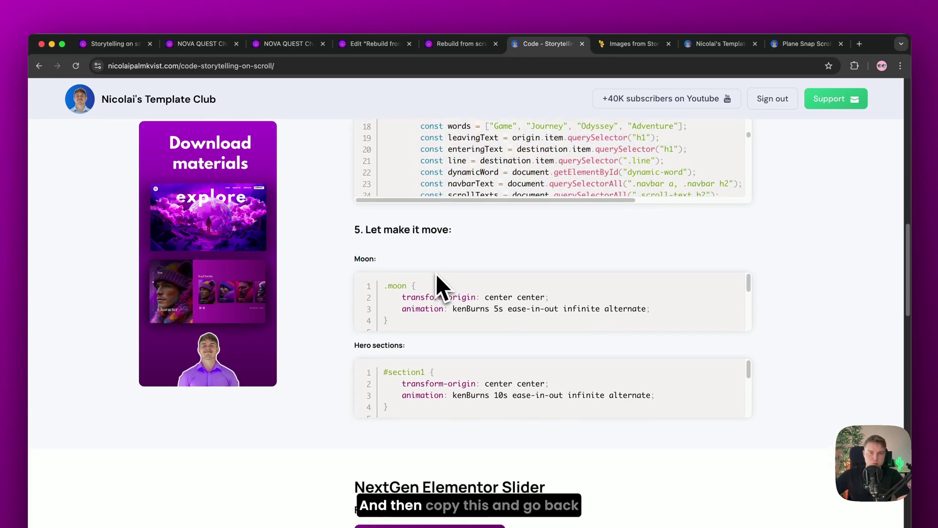
click(362, 45)
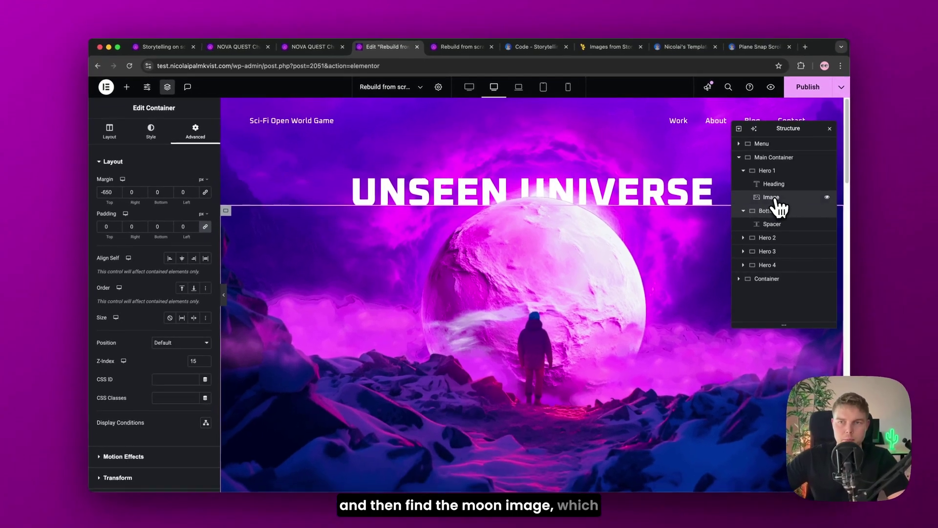
Step: Paste the kenBurns CSS into the moon image's Custom CSS and change 5s to 10s
click(776, 199)
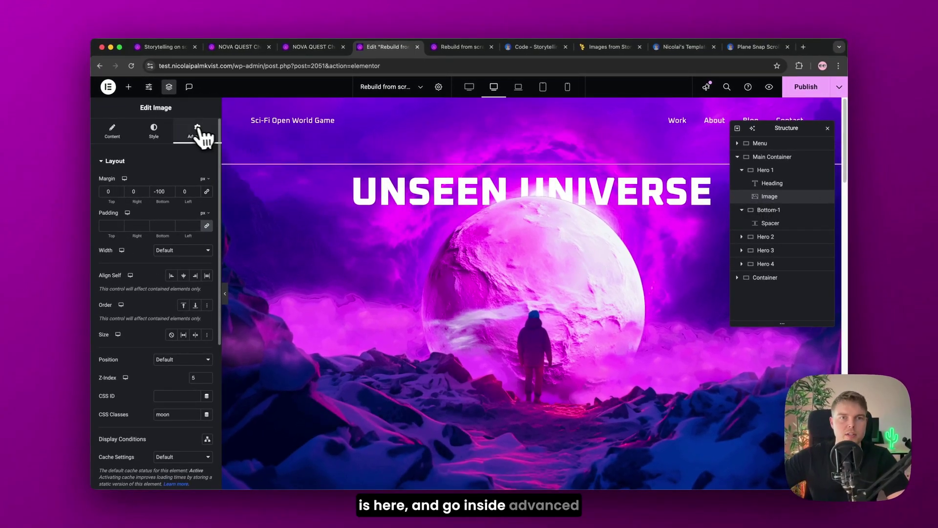
scroll(171, 220, down, 5)
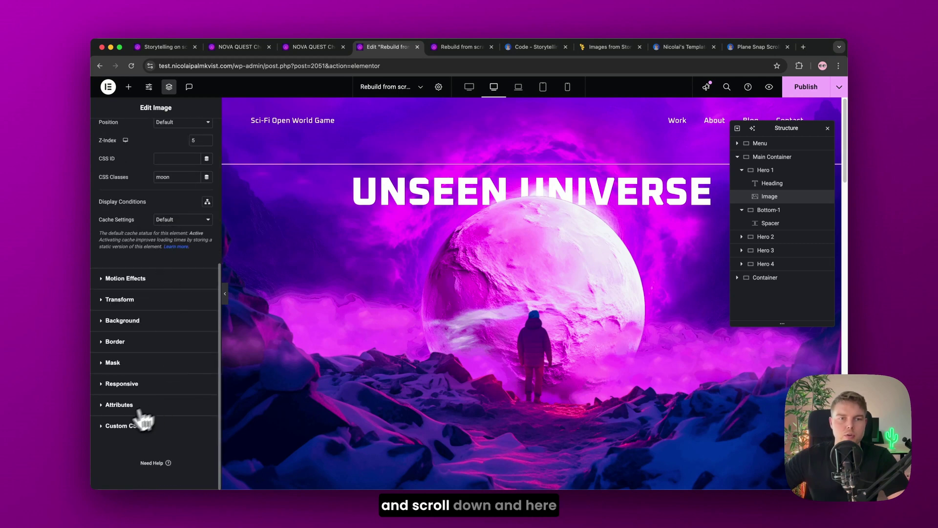
click(122, 425)
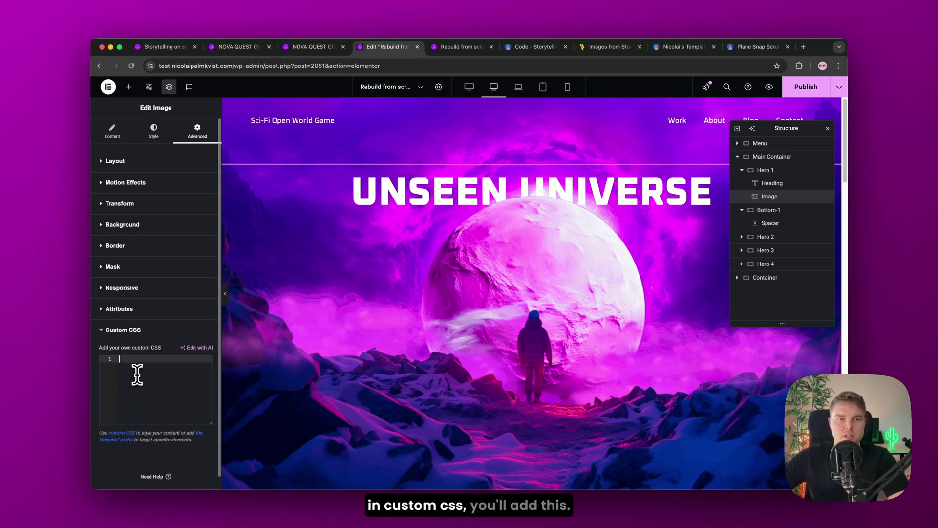
text(.moon {     transform-origin: center center;     animation: kenBurns 5s ease-in-out infinite alternate; }  @keyframes kenBurns {     0% {         transform: scale(1);     }     100% {         transform: scale(1.2);     } })
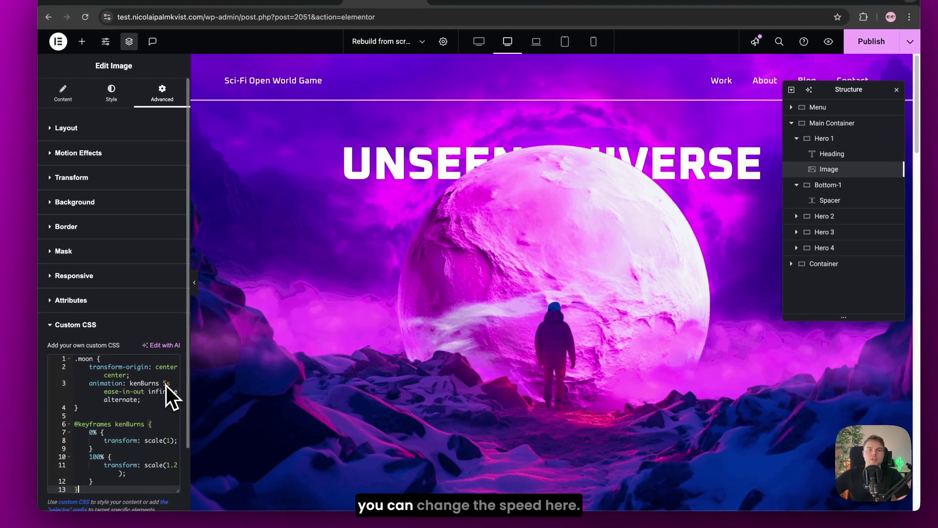
click(200, 381)
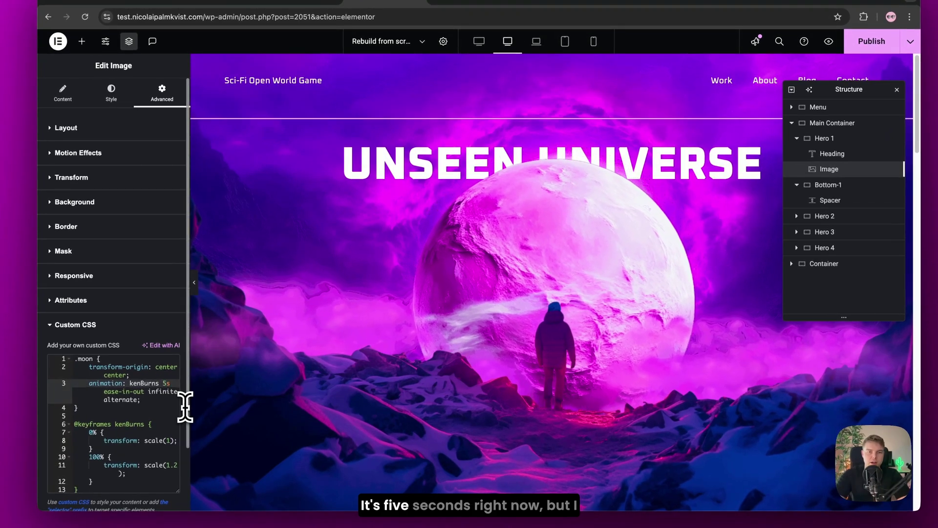
key(BackSpace)
text(10)
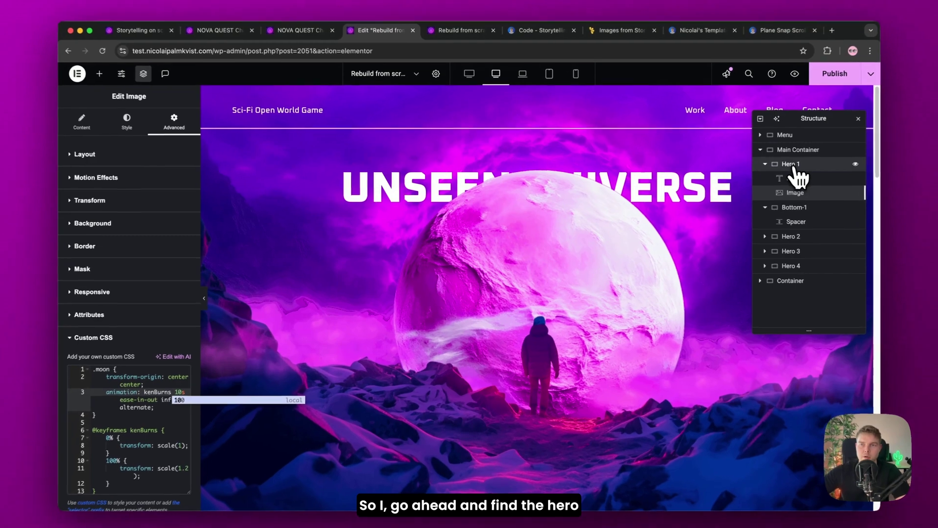
Step: Paste the #section1 kenBurns animation CSS into Hero 1's Custom CSS
click(769, 172)
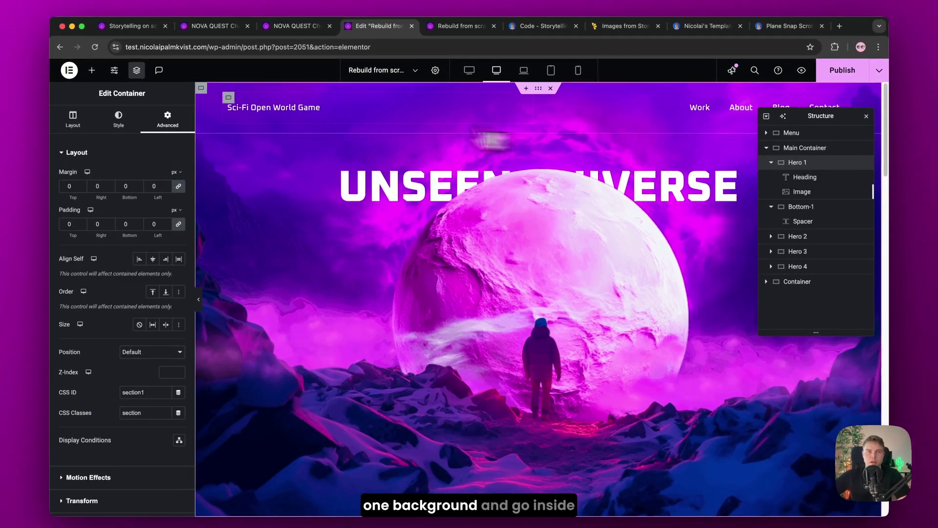
scroll(176, 161, down, 5)
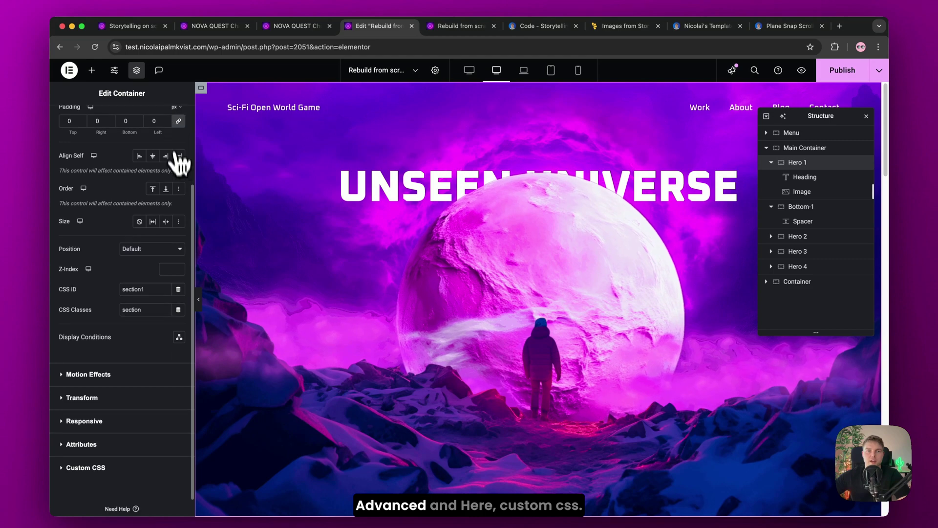
click(89, 446)
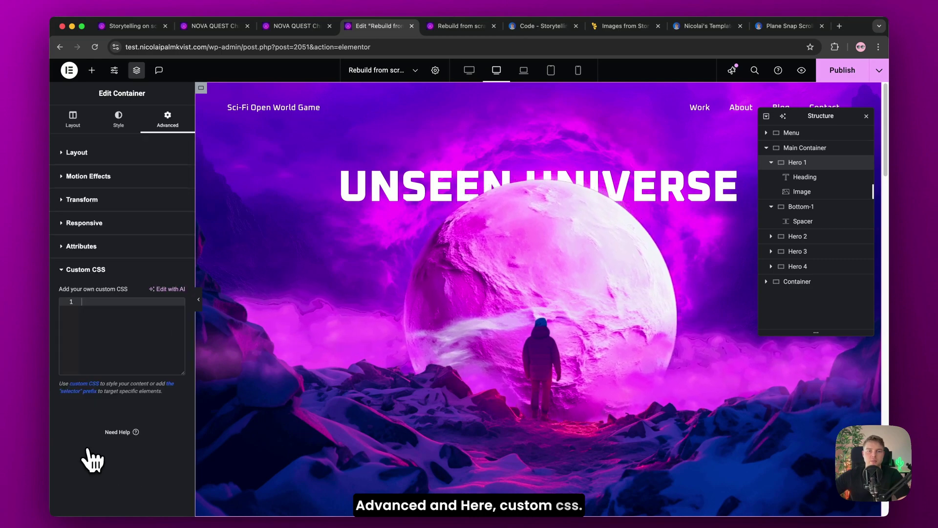
click(539, 27)
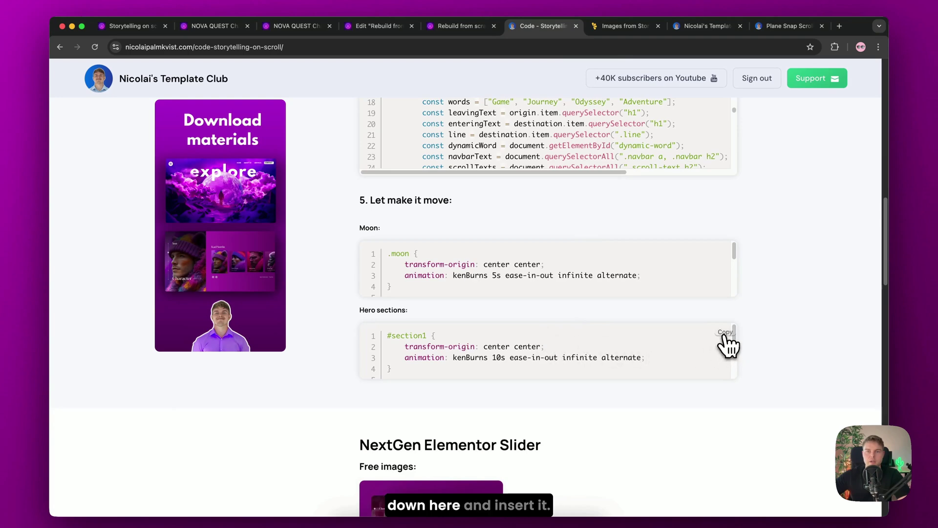
click(378, 29)
text(#section1 {     transform-origin: center center;     animation: kenBurns 10s ease-in-out infinite alternate; }  @keyframes kenBurns {     0% {         transform: scale(1);     }     100% {         transform: scale(1.2);     } })
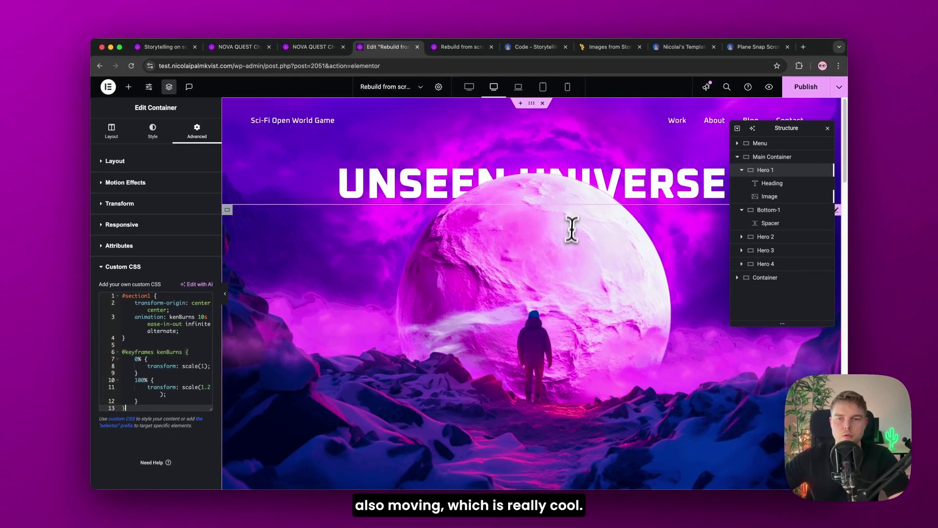
Step: Publish the page and open the live view
click(801, 88)
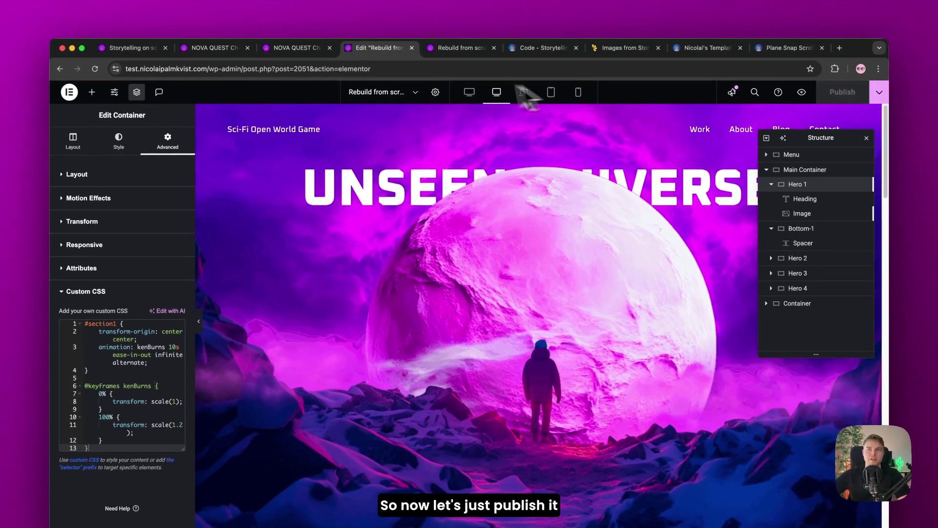
click(878, 92)
click(840, 164)
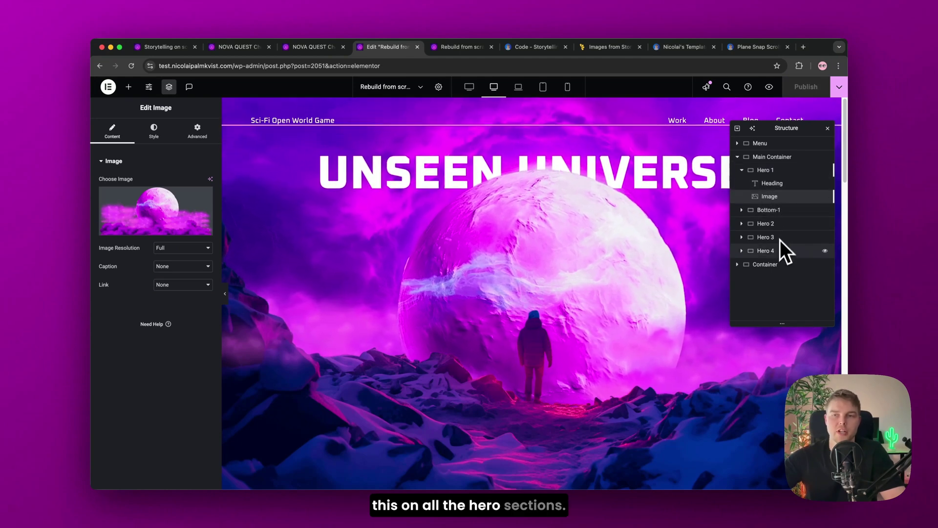
Step: Select Hero 2 and scroll through the alternating Hero and Bottom sections
click(772, 224)
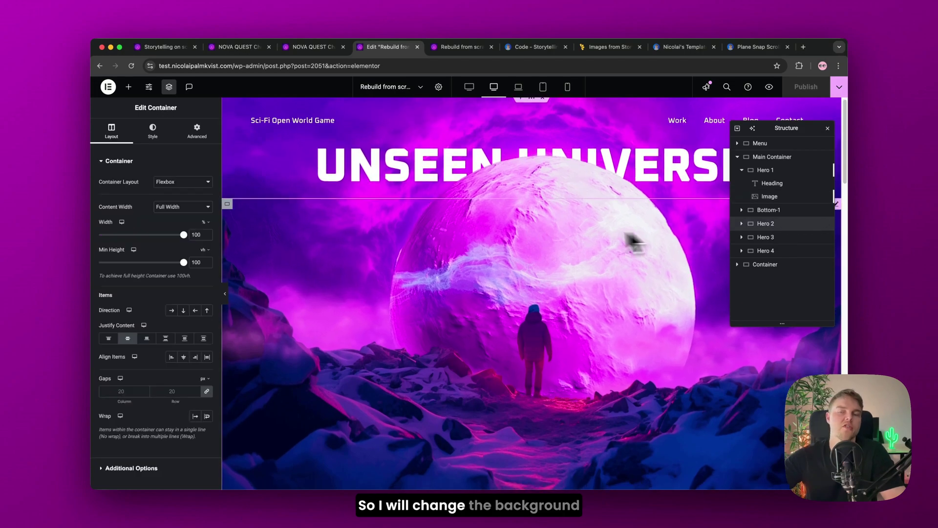
scroll(566, 236, down, 5)
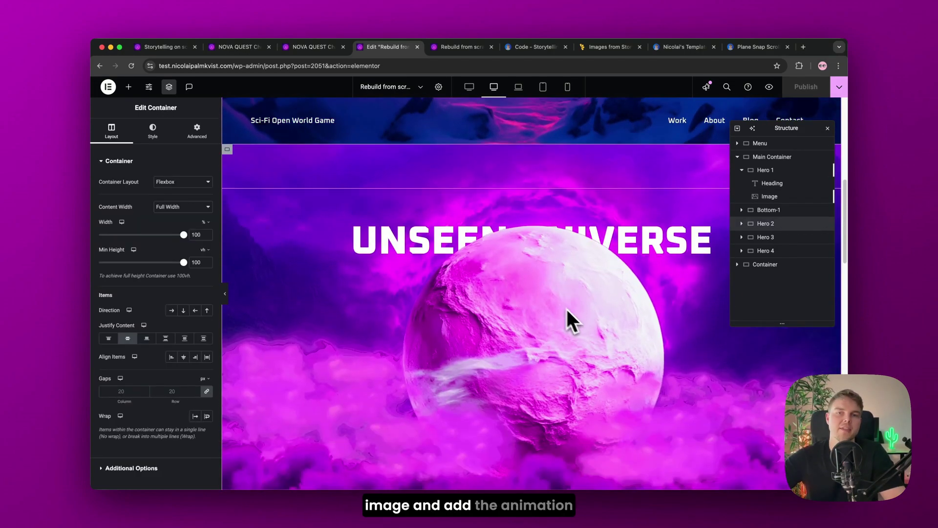
scroll(552, 283, down, 5)
scroll(635, 269, down, 5)
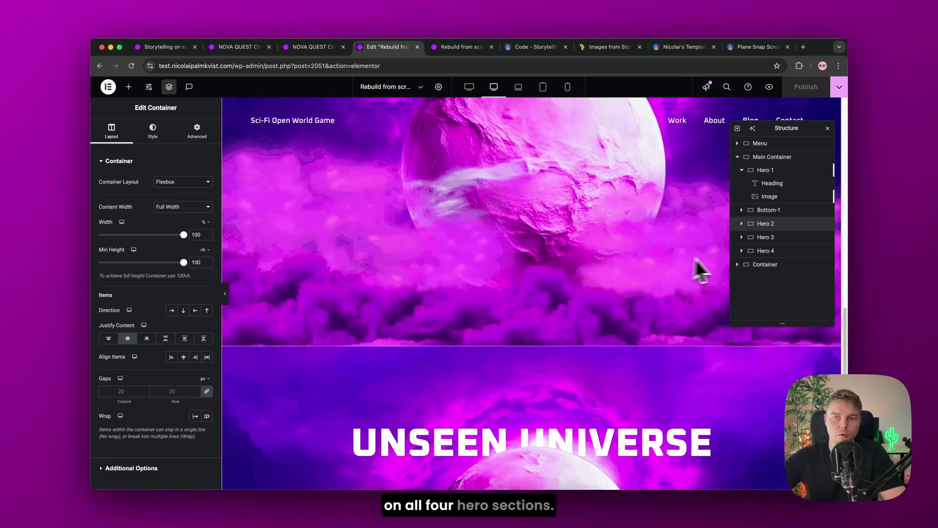
scroll(588, 262, down, 5)
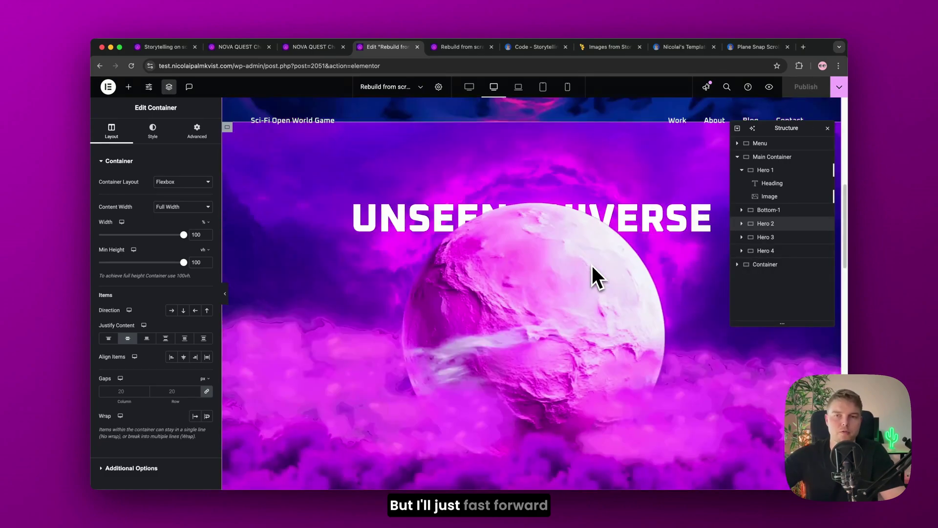
scroll(592, 265, down, 3)
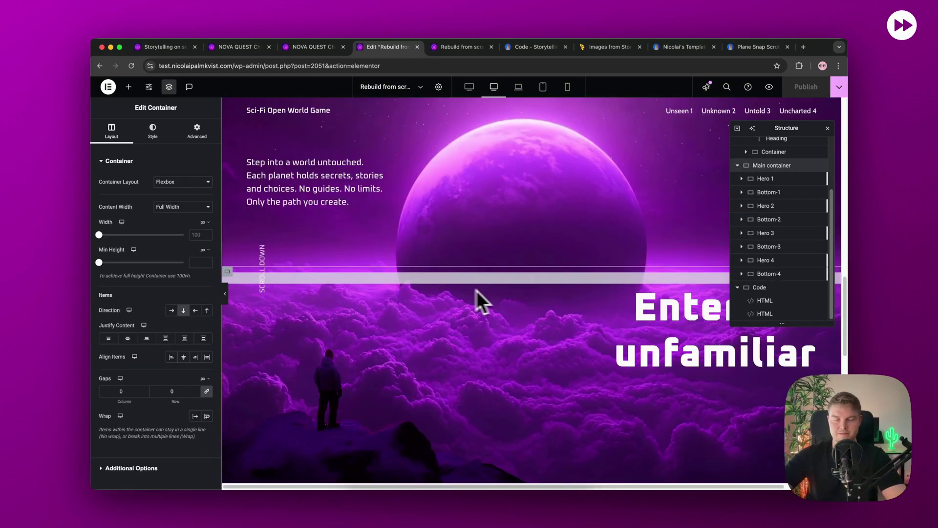
scroll(490, 293, up, 3)
scroll(488, 291, up, 10)
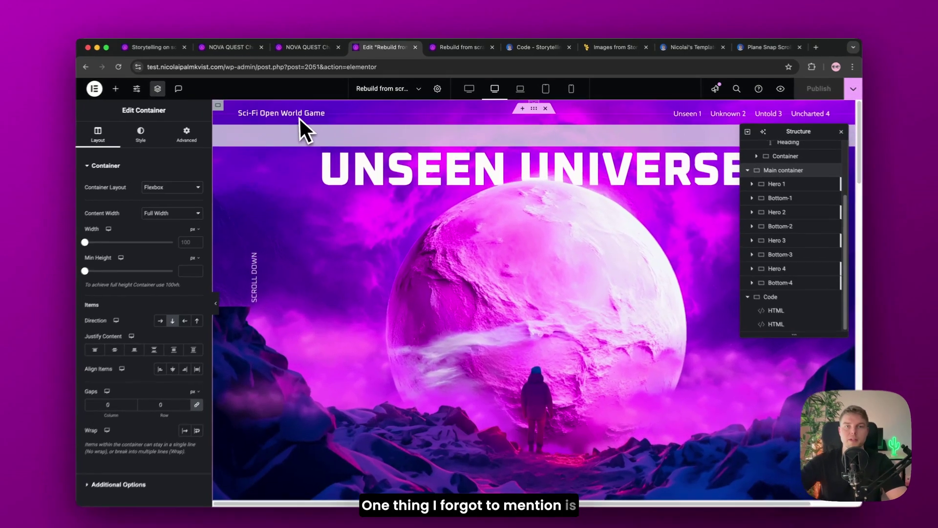
Step: Scroll the live page to watch the logo word change between sections
click(313, 109)
click(439, 50)
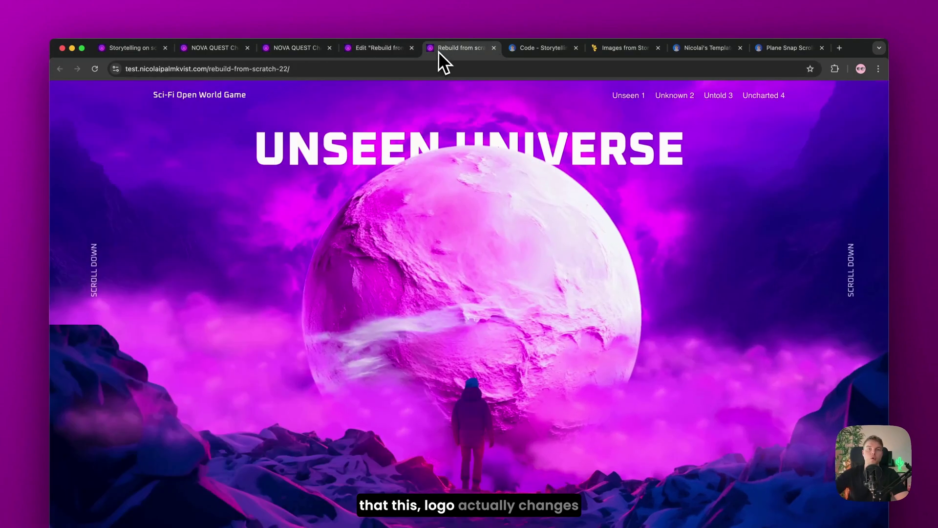
scroll(335, 172, down, 2)
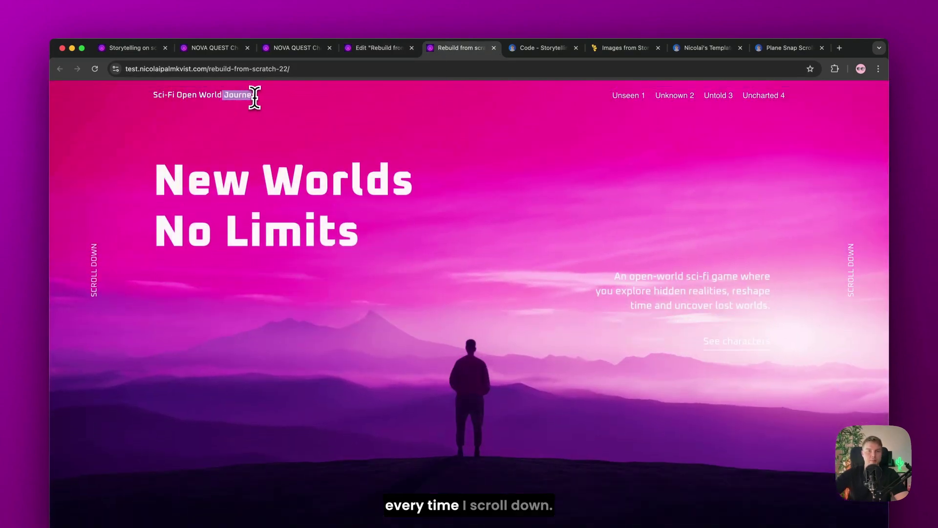
scroll(293, 117, down, 2)
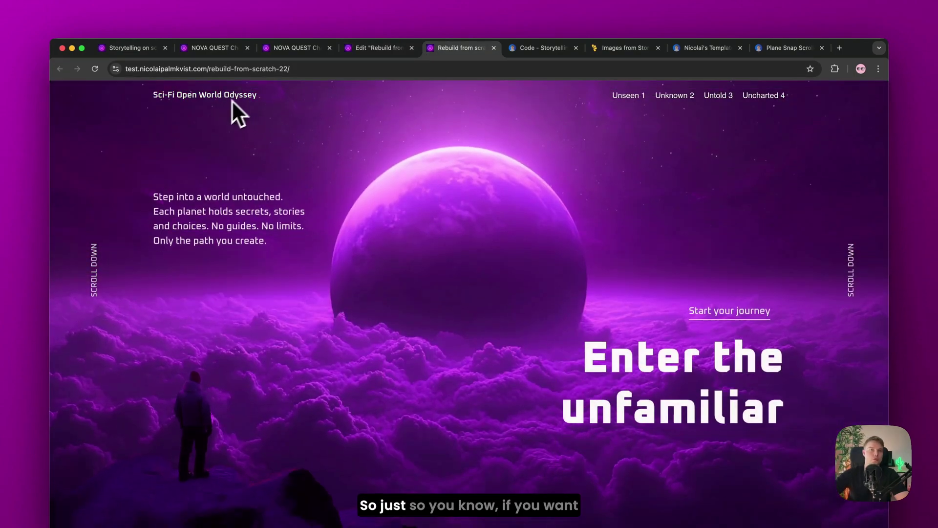
click(379, 51)
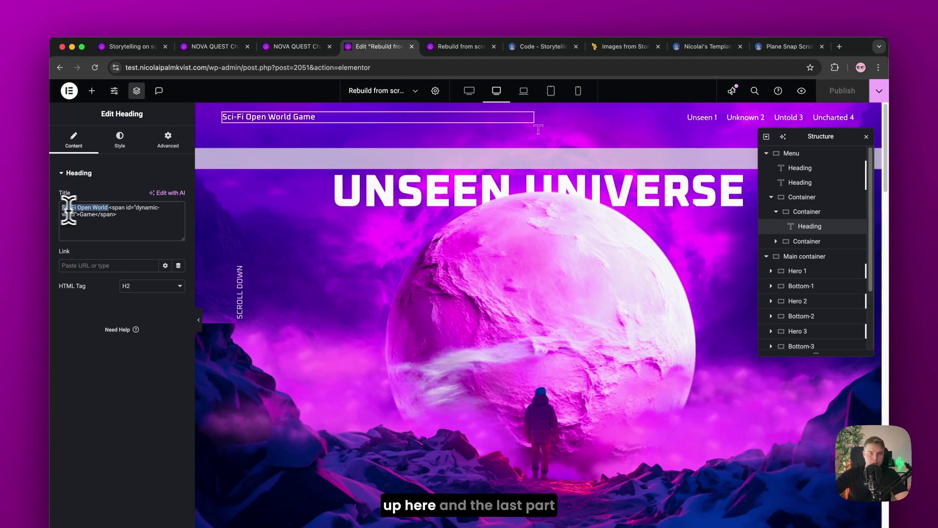
Step: Inspect the Game span in the logo heading and the words array on line 18 of the lower HTML widget
double_click(87, 214)
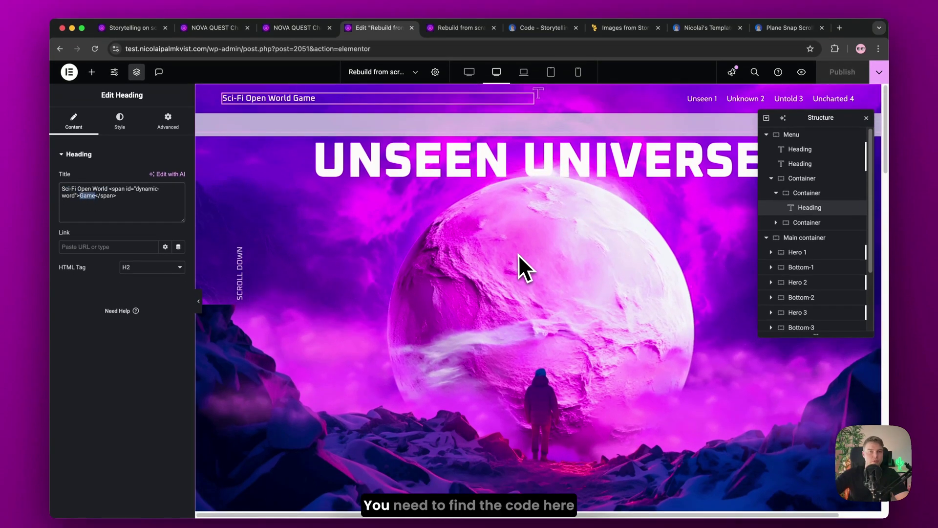
scroll(519, 255, down, 10)
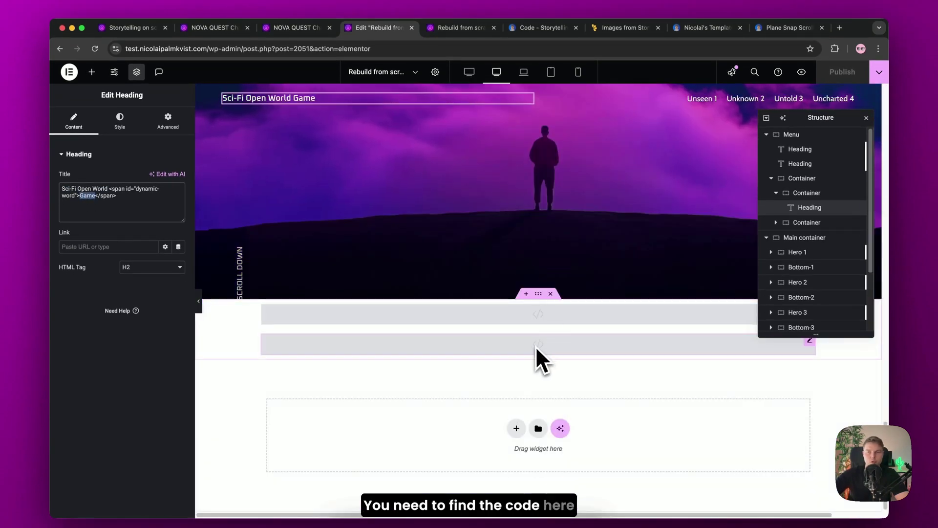
click(537, 345)
scroll(147, 332, down, 3)
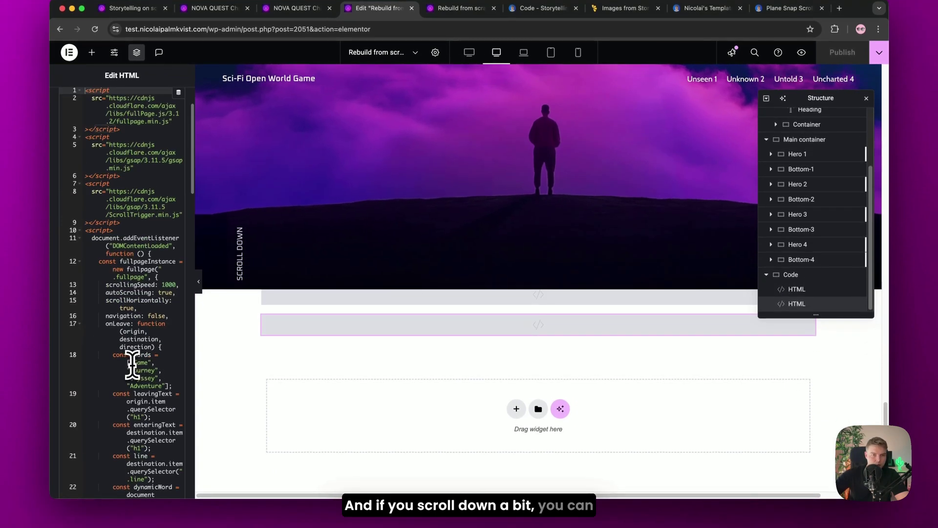
click(137, 362)
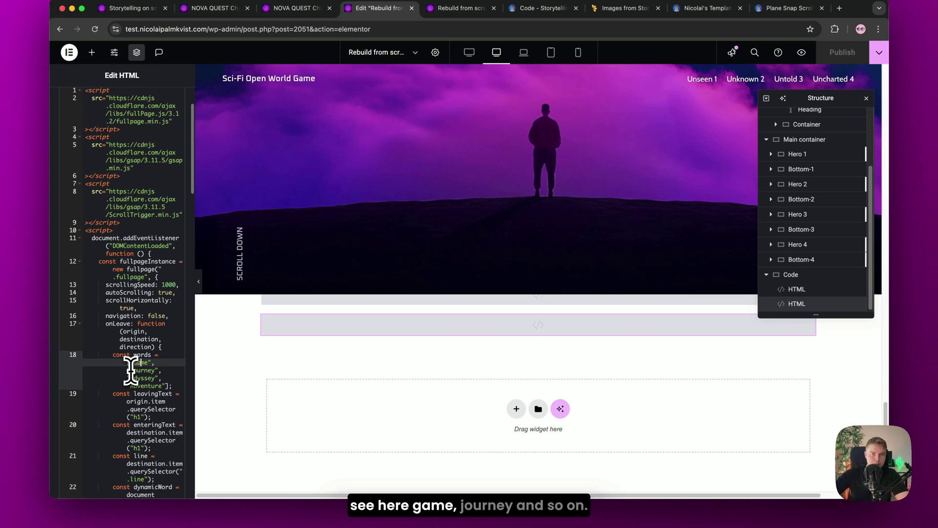